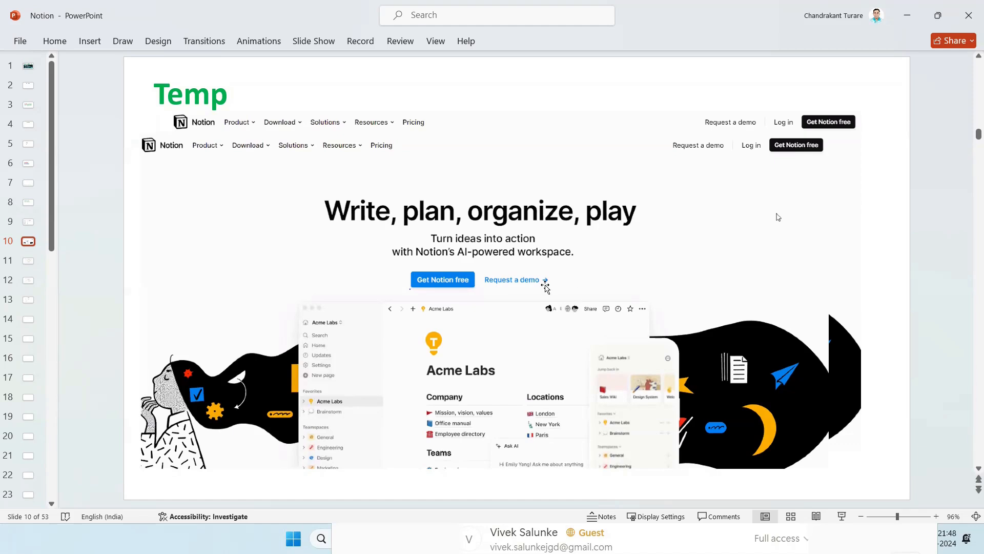
- Page through the presentation's Notion template slides from slide 10 to slide 13
{"action": "scroll", "coordinate": [534, 284], "scroll_direction": "down", "scroll_amount": 1}
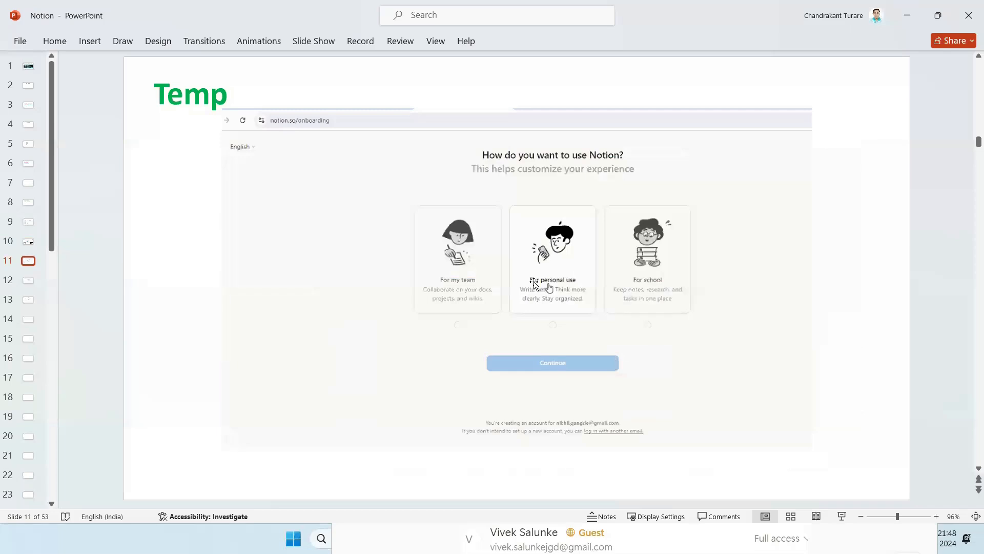
{"action": "scroll", "coordinate": [351, 236], "scroll_direction": "down", "scroll_amount": 1}
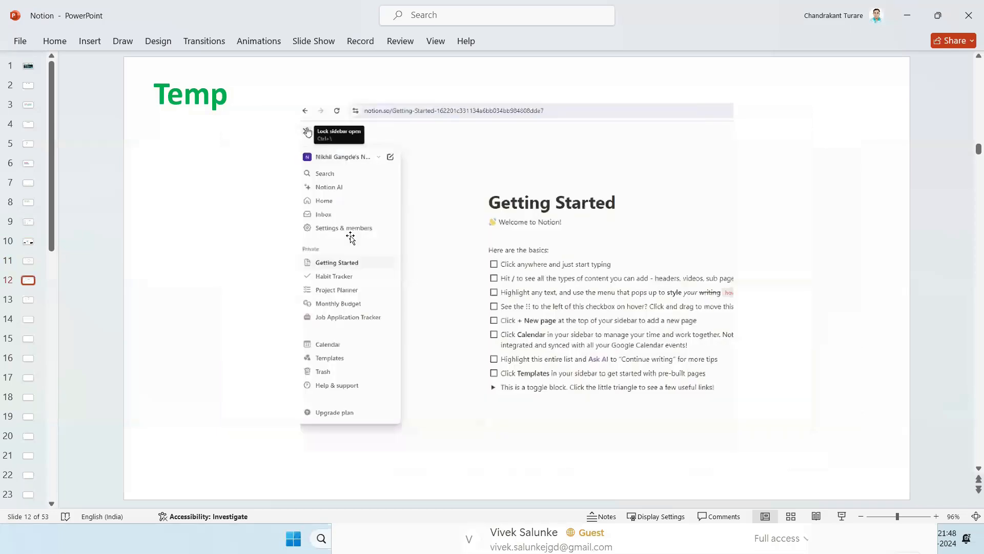
{"action": "scroll", "coordinate": [450, 235], "scroll_direction": "down", "scroll_amount": 1}
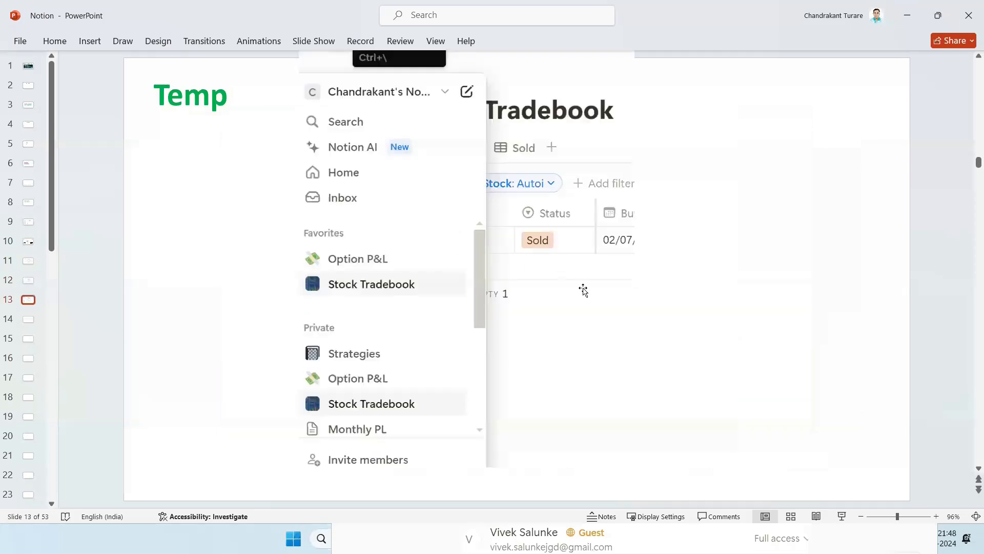
{"action": "scroll", "coordinate": [585, 290], "scroll_direction": "up", "scroll_amount": 1}
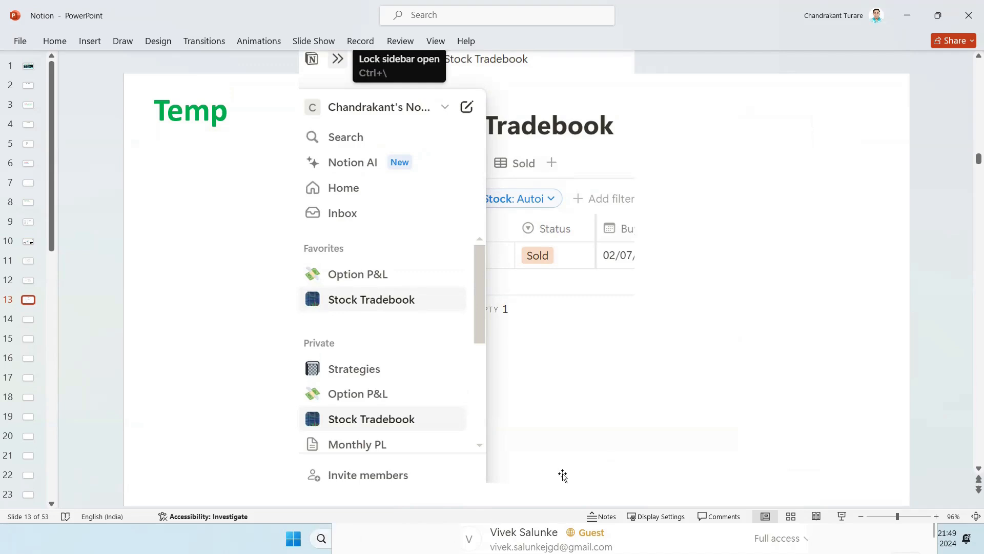
- Switch to the Snipping Tool window with the access list capture, maximize it and close it
{"action": "key", "text": "alt+Tab"}
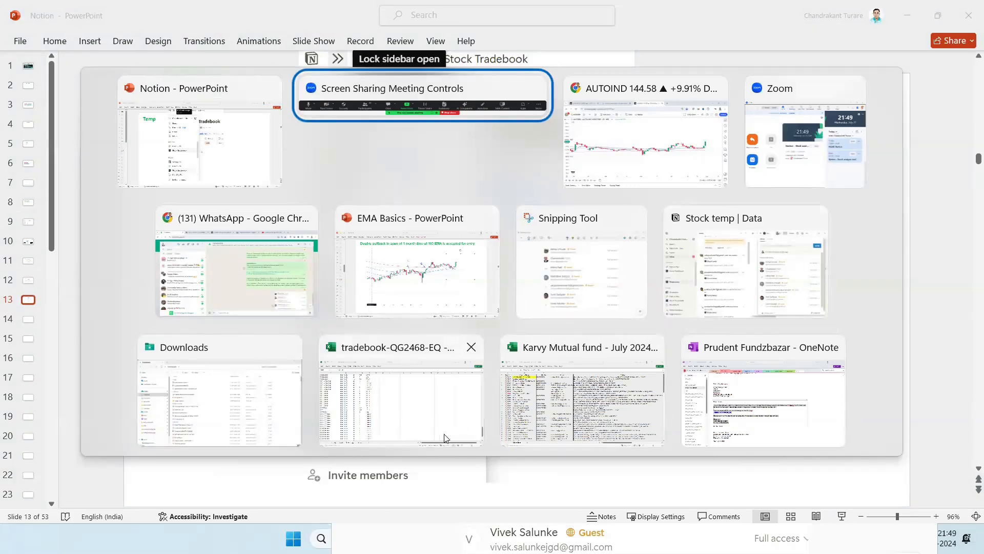
{"action": "key", "text": "Down"}
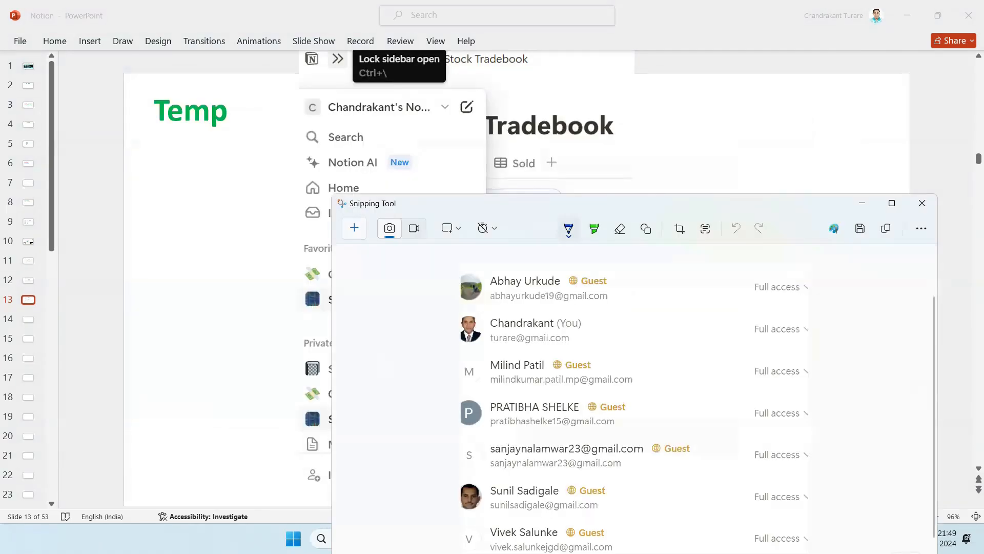
{"action": "left_click", "coordinate": [892, 203]}
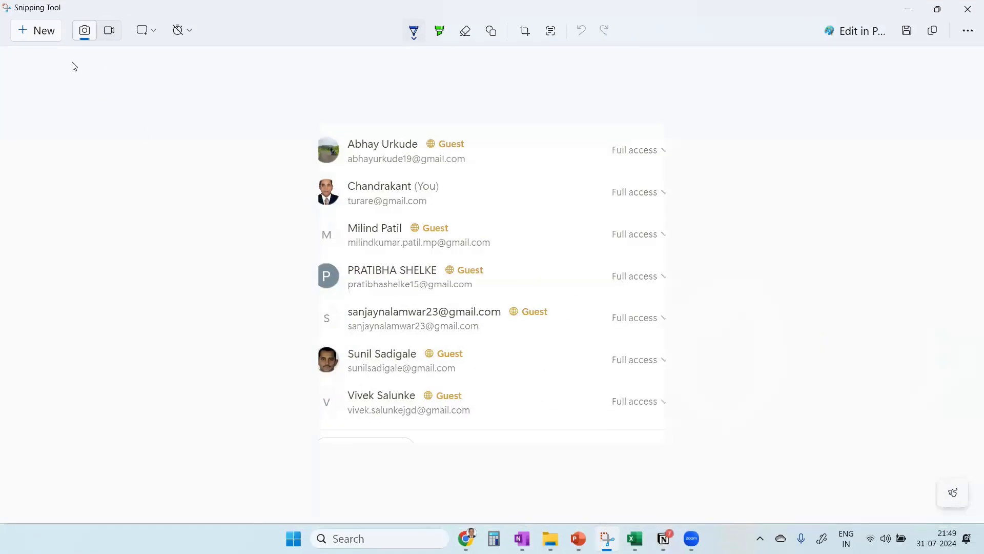
{"action": "left_click", "coordinate": [968, 10]}
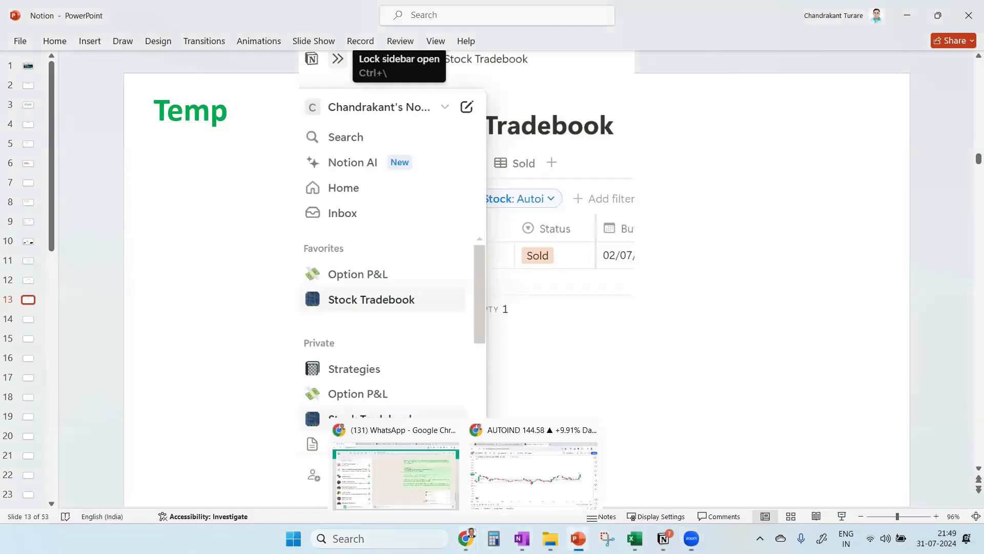
- Switch to Notion using Windows search and dismiss the sharing popup on the Stock temp page
{"action": "left_click", "coordinate": [336, 538]}
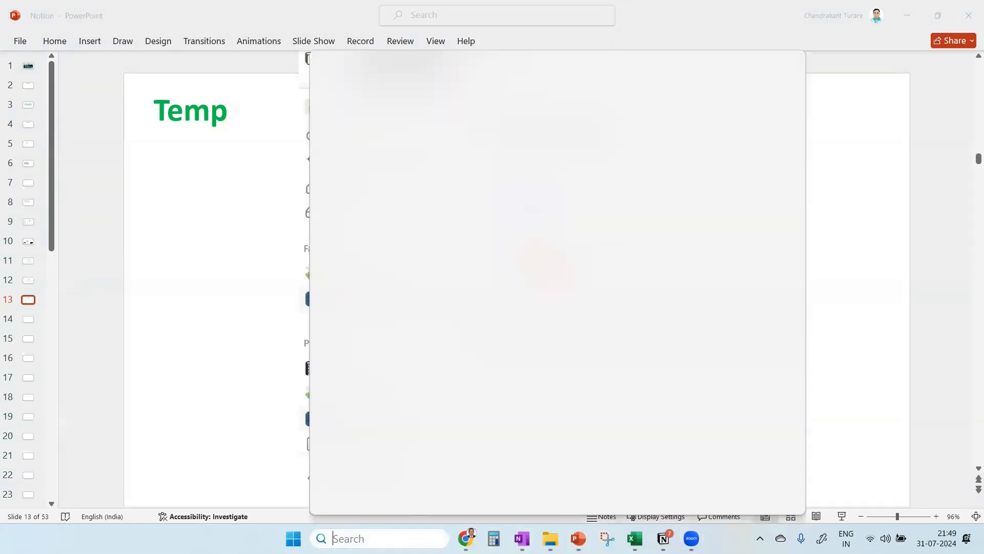
{"action": "left_click", "coordinate": [398, 309]}
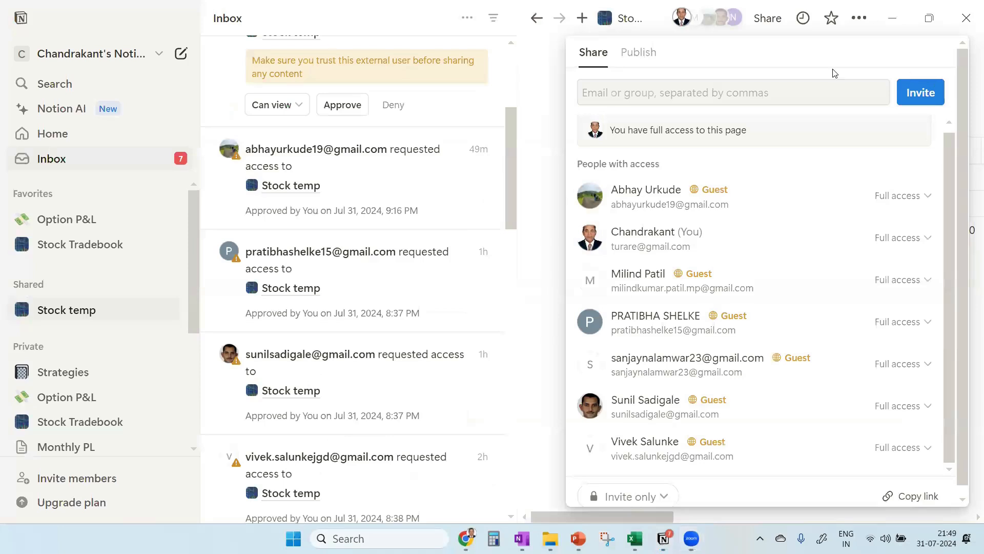
{"action": "left_click", "coordinate": [538, 68]}
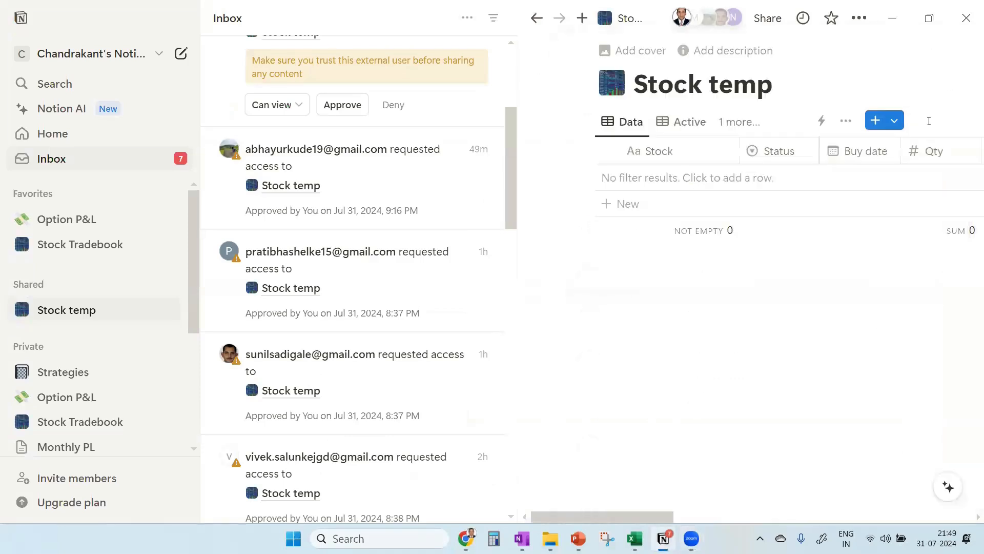
- Open the private Stock Tradebook page and collapse the sidebar
{"action": "left_click", "coordinate": [75, 422]}
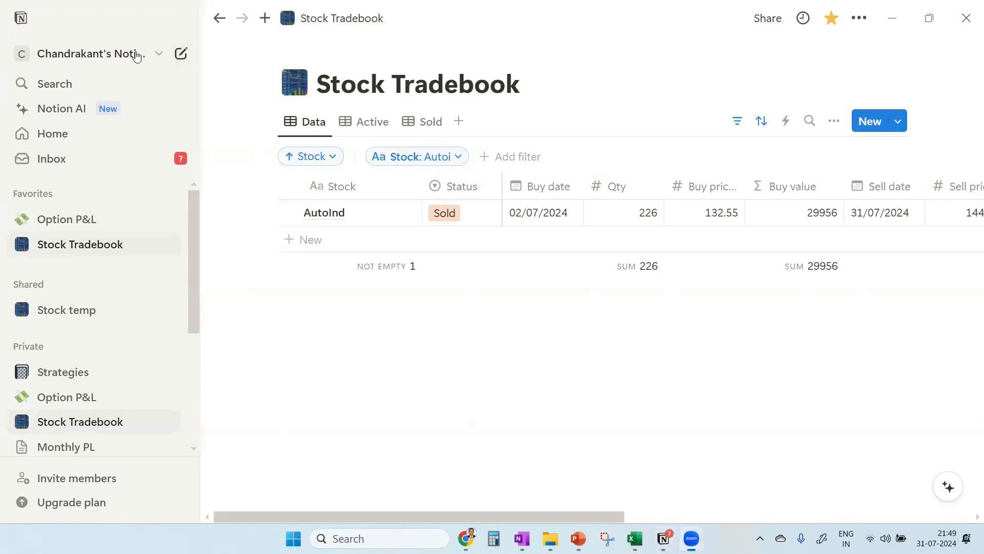
{"action": "left_click", "coordinate": [183, 19]}
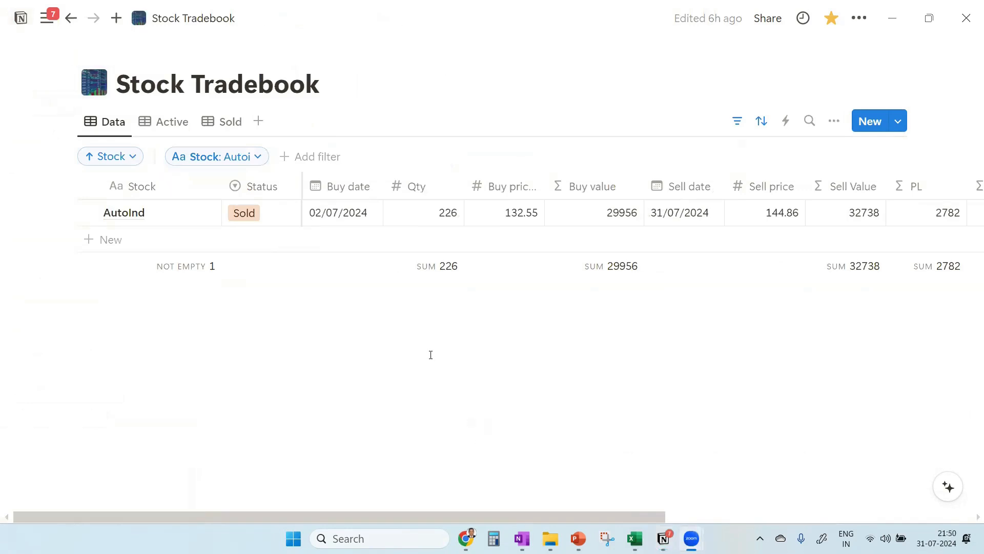
- Examine the AutoInd trade in the Data view across its columns, from buy date through run week
{"action": "left_click", "coordinate": [413, 518]}
{"action": "left_click_drag", "start_coordinate": [409, 515], "coordinate": [394, 487]}
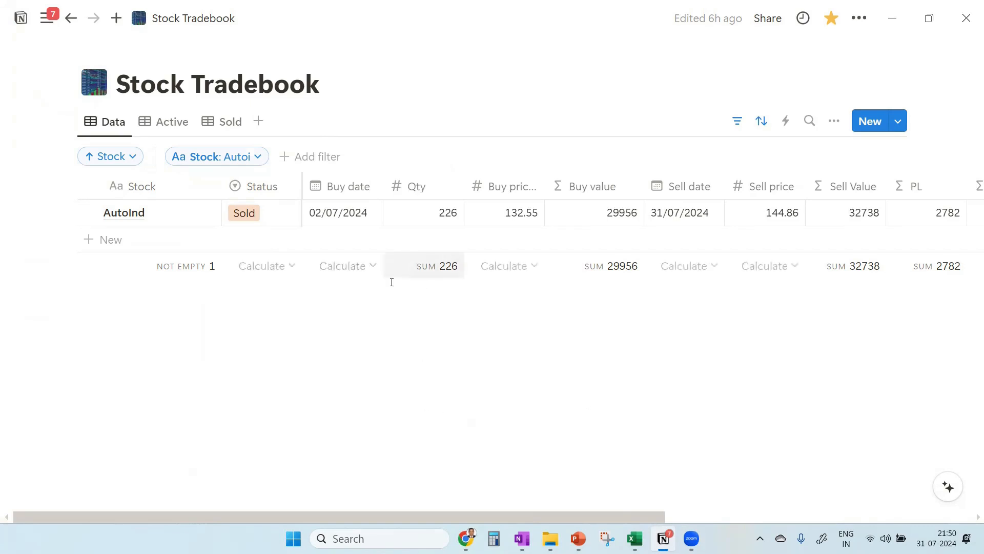
{"action": "left_click", "coordinate": [111, 124]}
{"action": "left_click", "coordinate": [250, 378]}
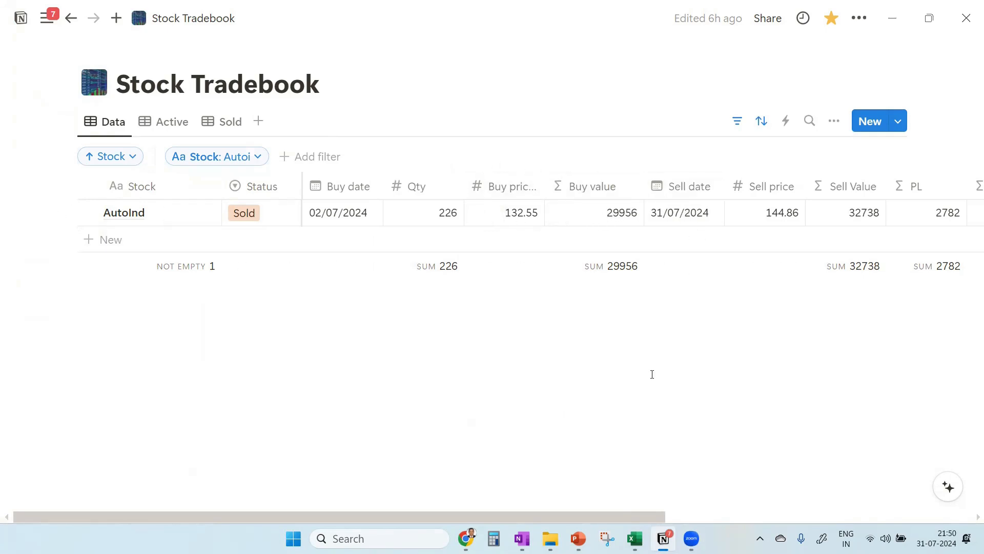
{"action": "left_click_drag", "start_coordinate": [586, 512], "coordinate": [671, 512]}
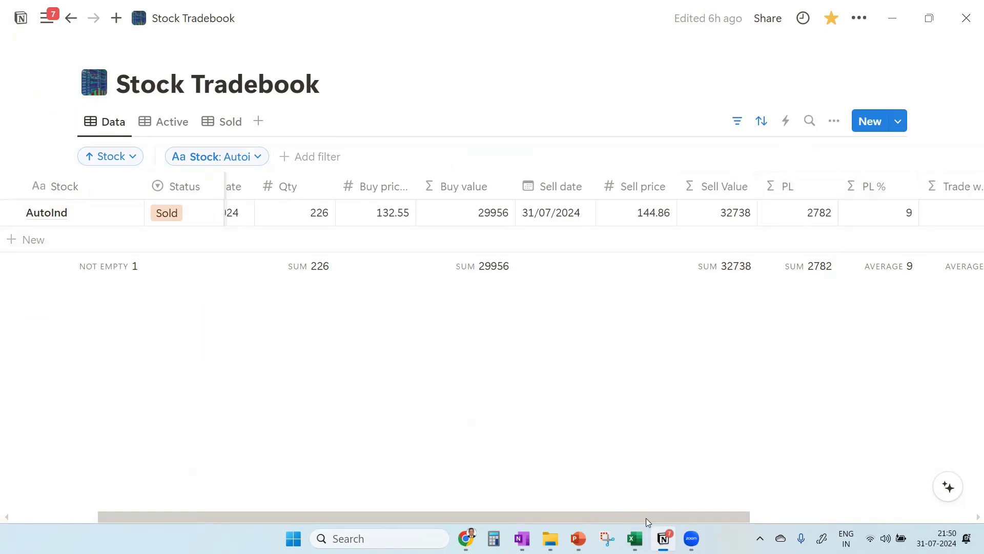
{"action": "left_click_drag", "start_coordinate": [646, 517], "coordinate": [718, 513]}
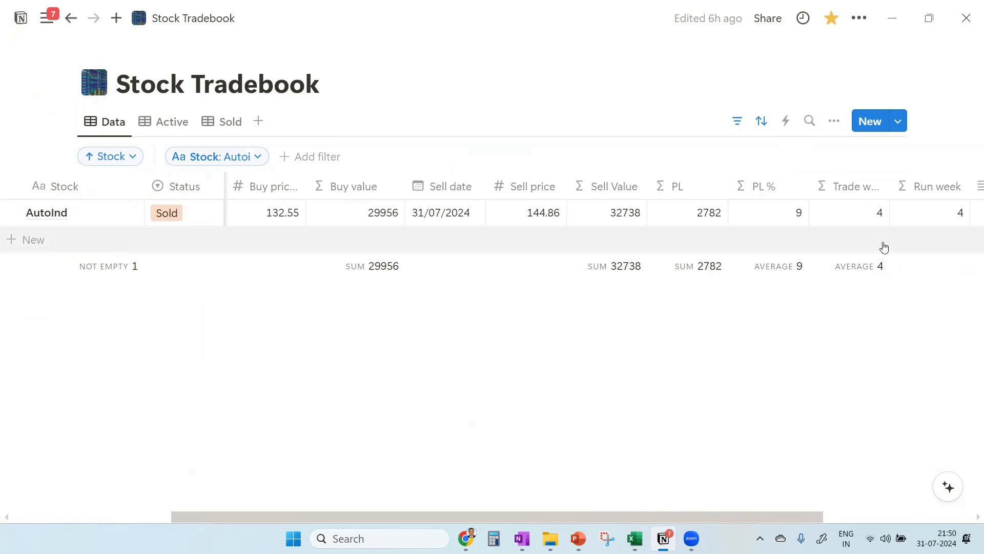
{"action": "left_click_drag", "start_coordinate": [652, 518], "coordinate": [429, 515]}
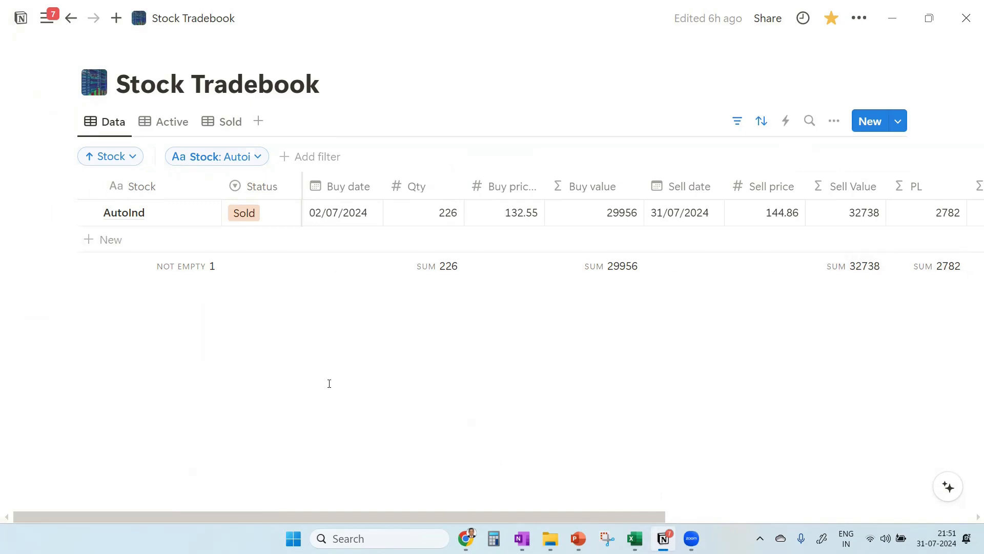
- Switch to the Active view and review the active stock positions bought this month, through the end of the table
{"action": "left_click", "coordinate": [163, 126]}
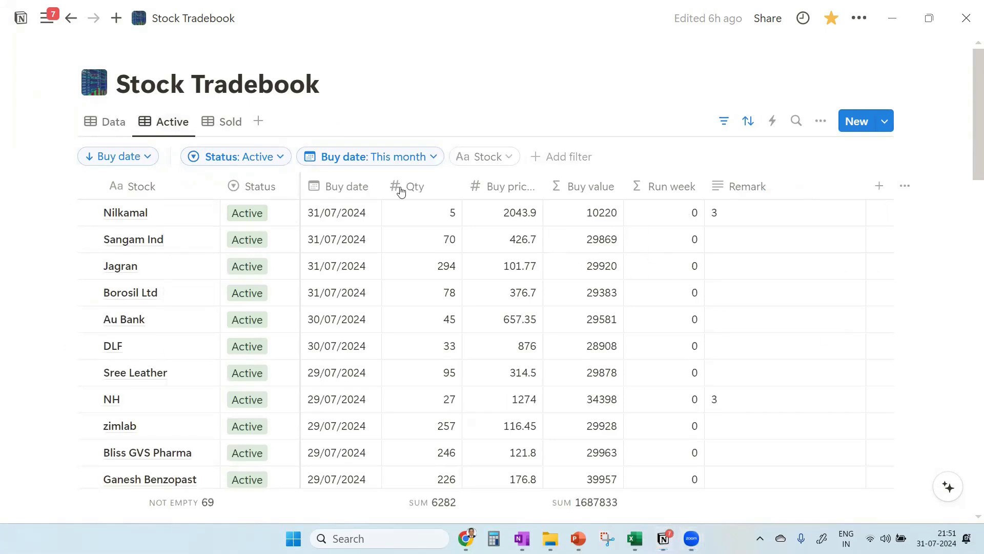
{"action": "scroll", "coordinate": [310, 294], "scroll_direction": "down", "scroll_amount": 6}
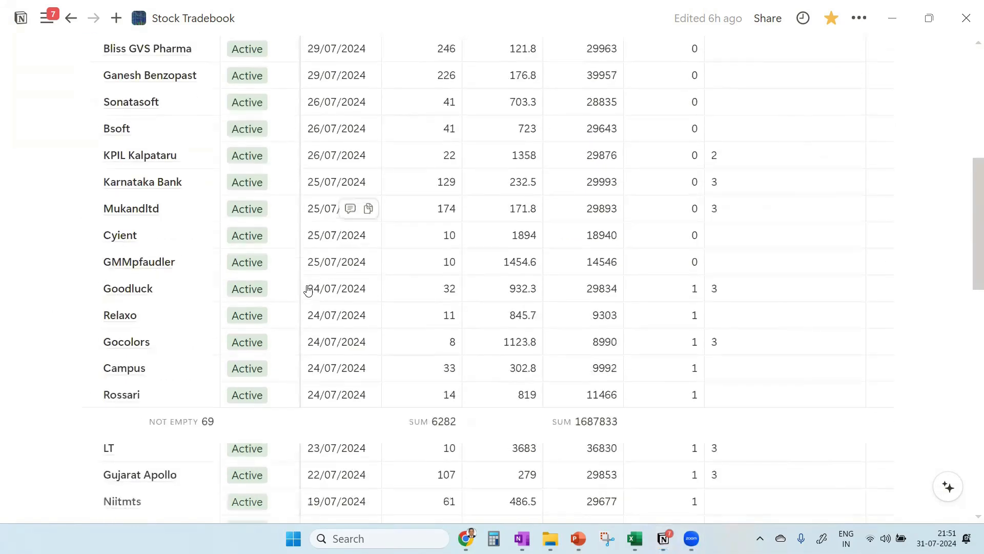
{"action": "scroll", "coordinate": [308, 288], "scroll_direction": "up", "scroll_amount": 8}
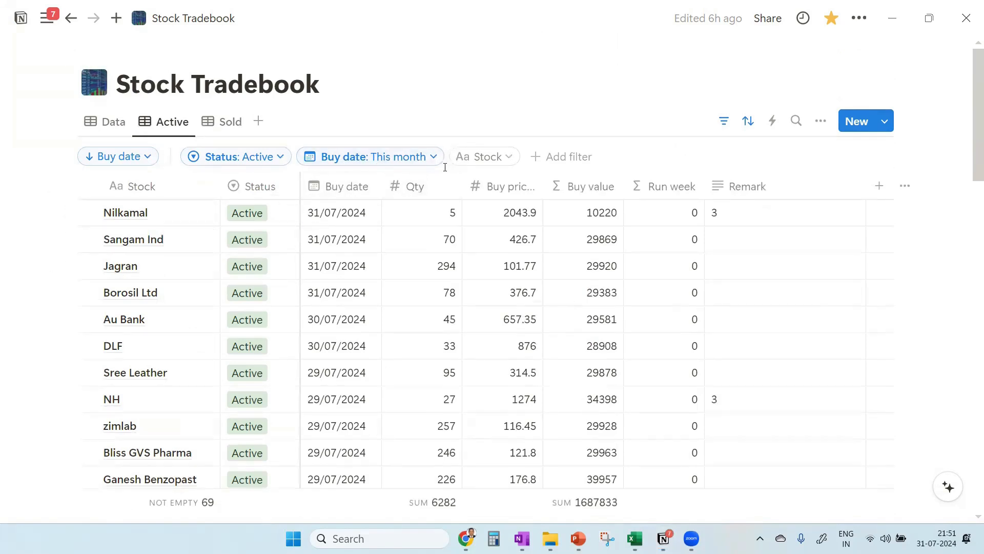
{"action": "scroll", "coordinate": [363, 292], "scroll_direction": "down", "scroll_amount": 15}
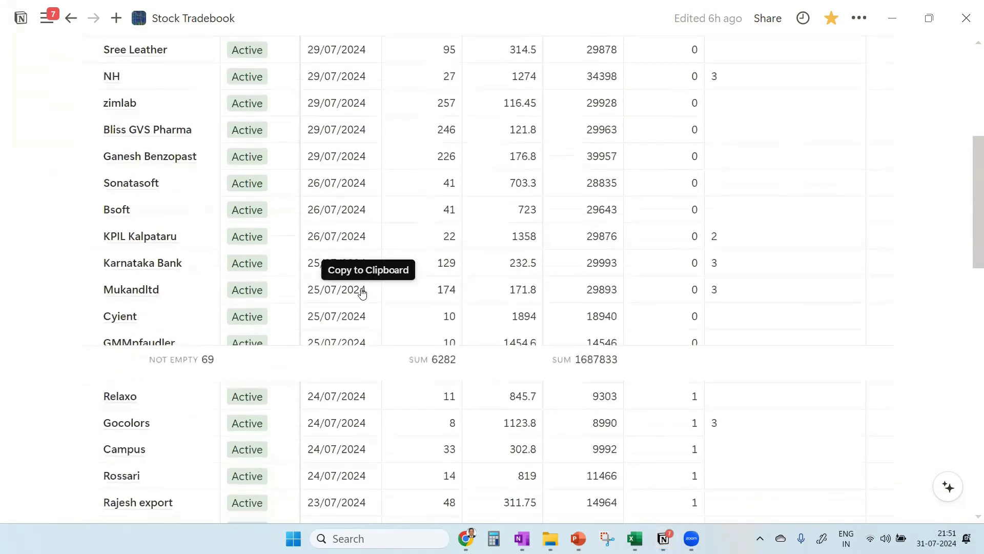
{"action": "scroll", "coordinate": [363, 292], "scroll_direction": "down", "scroll_amount": 10}
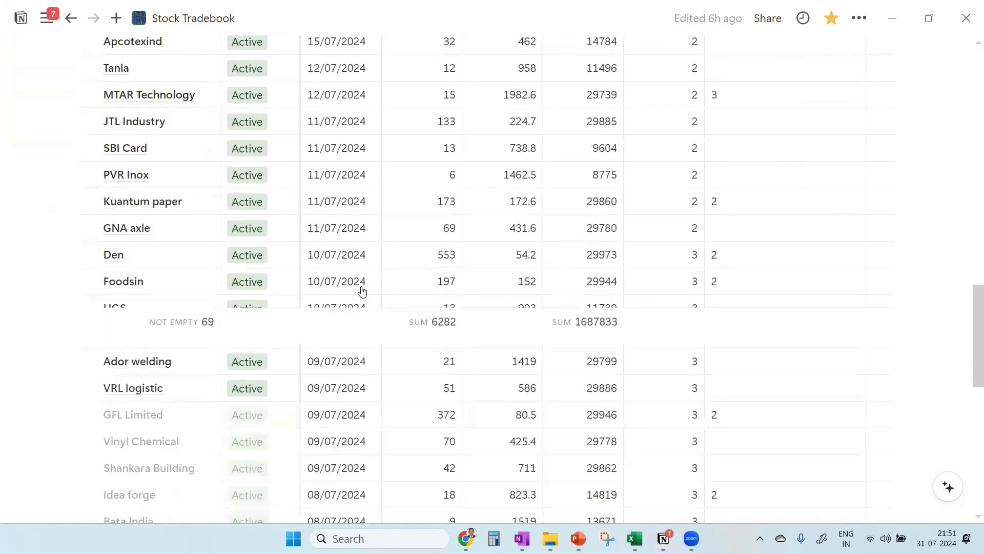
{"action": "scroll", "coordinate": [362, 291], "scroll_direction": "down", "scroll_amount": 8}
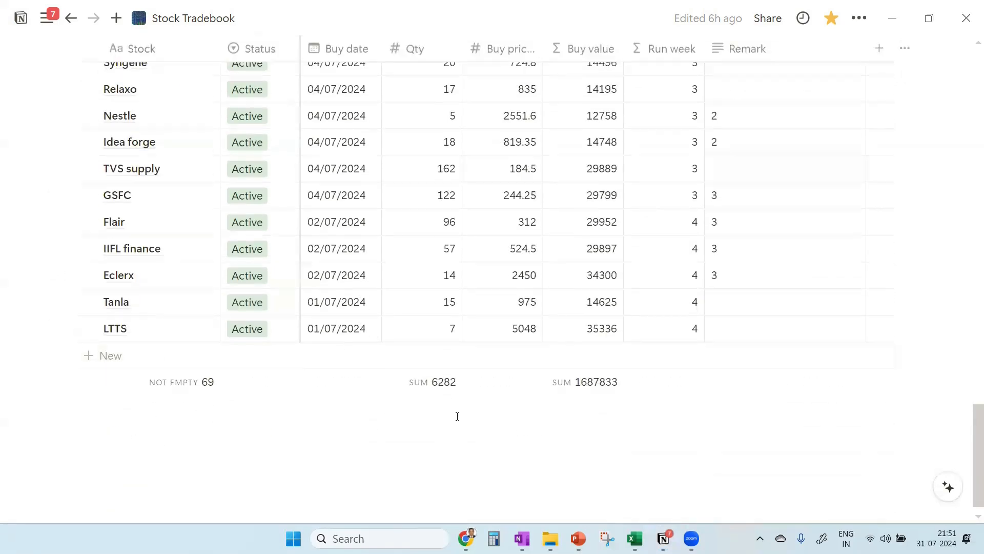
{"action": "scroll", "coordinate": [266, 330], "scroll_direction": "up", "scroll_amount": 15}
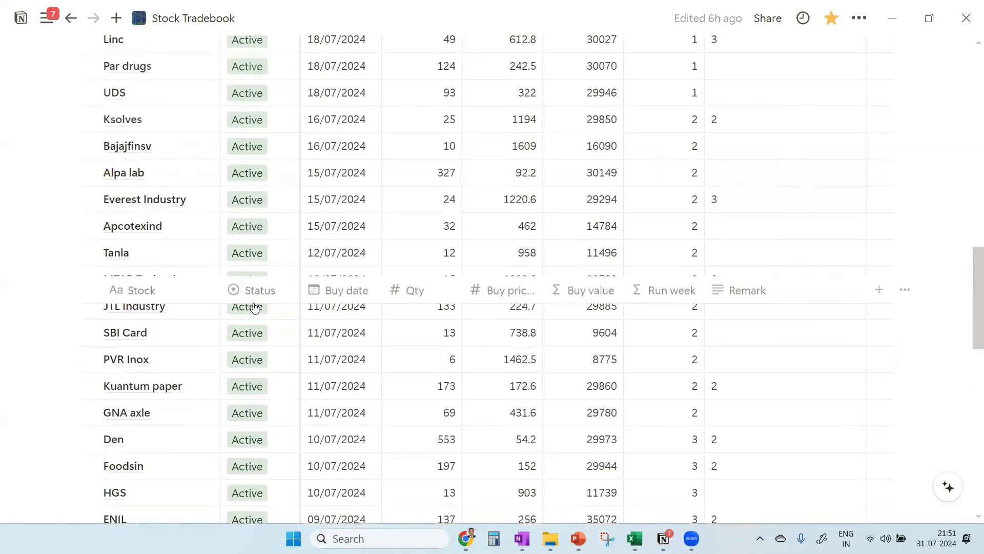
{"action": "scroll", "coordinate": [255, 306], "scroll_direction": "up", "scroll_amount": 15}
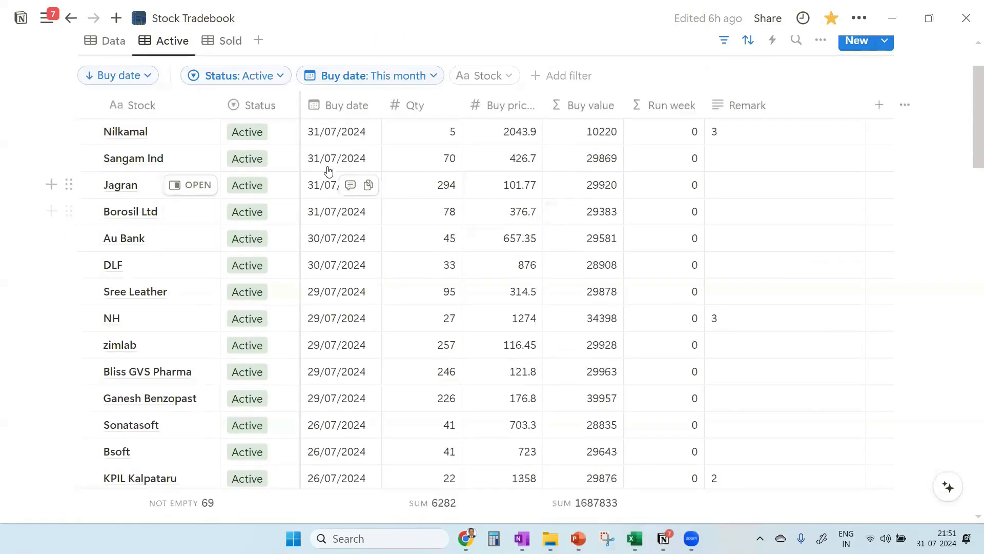
{"action": "scroll", "coordinate": [395, 236], "scroll_direction": "down", "scroll_amount": 8}
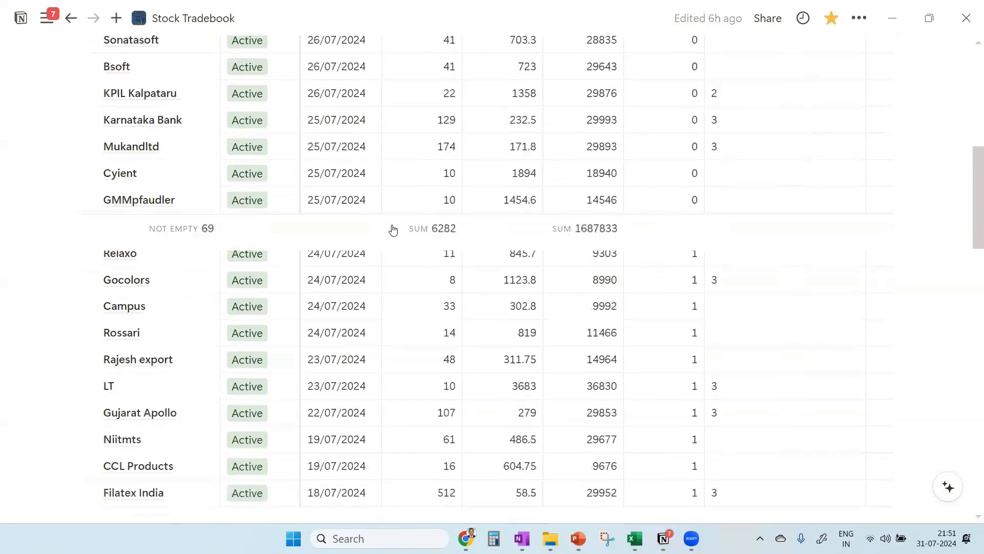
{"action": "scroll", "coordinate": [393, 231], "scroll_direction": "down", "scroll_amount": 20}
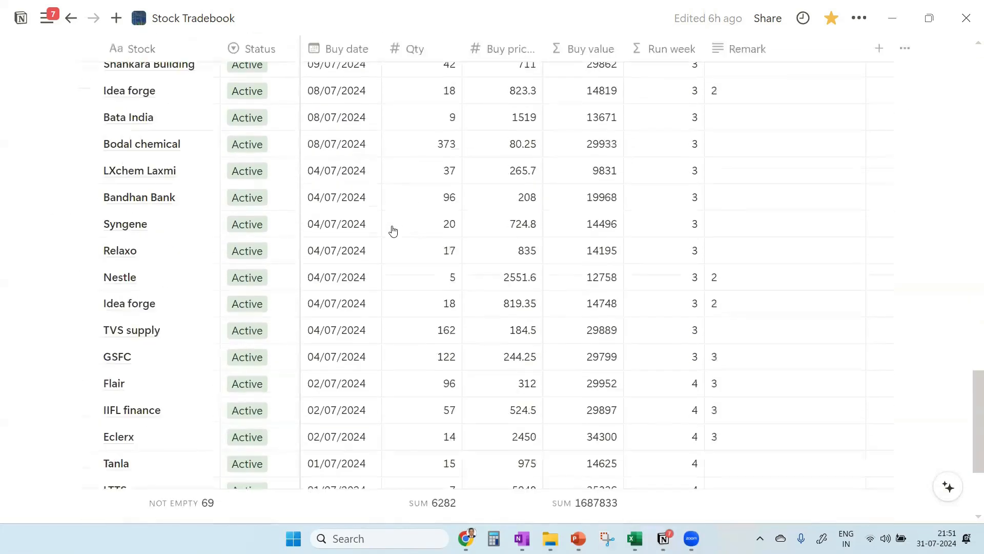
{"action": "scroll", "coordinate": [393, 231], "scroll_direction": "down", "scroll_amount": 4}
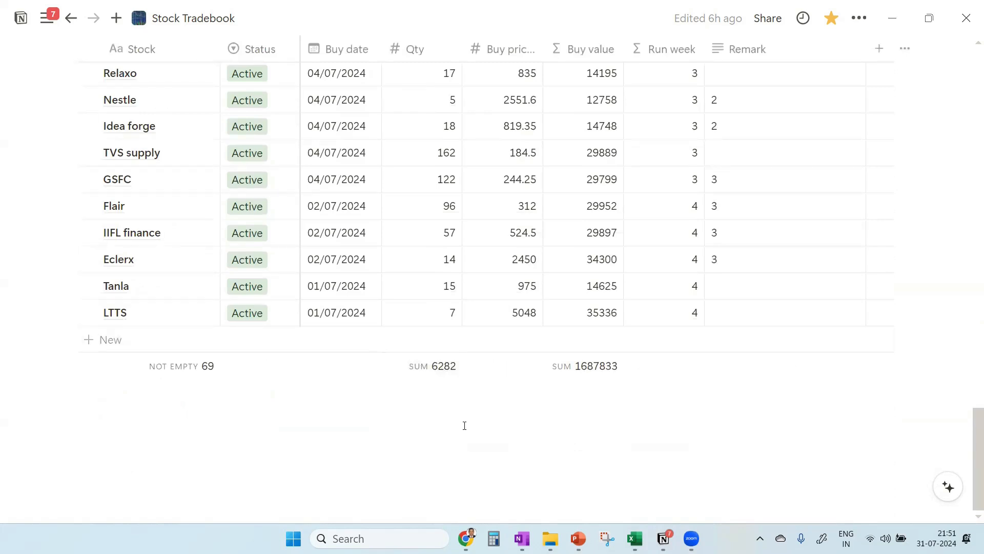
- Examine the oldest active entries and the quantity and buy value totals, then return to the start of the Active table
{"action": "key", "text": "XF86AudioRaiseVolume"}
{"action": "key", "text": "XF86AudioRaiseVolume"}
{"action": "key", "text": "XF86AudioRaiseVolume"}
{"action": "scroll", "coordinate": [413, 429], "scroll_direction": "up", "scroll_amount": 2}
{"action": "scroll", "coordinate": [413, 429], "scroll_direction": "down", "scroll_amount": 2}
{"action": "scroll", "coordinate": [284, 431], "scroll_direction": "up", "scroll_amount": 3}
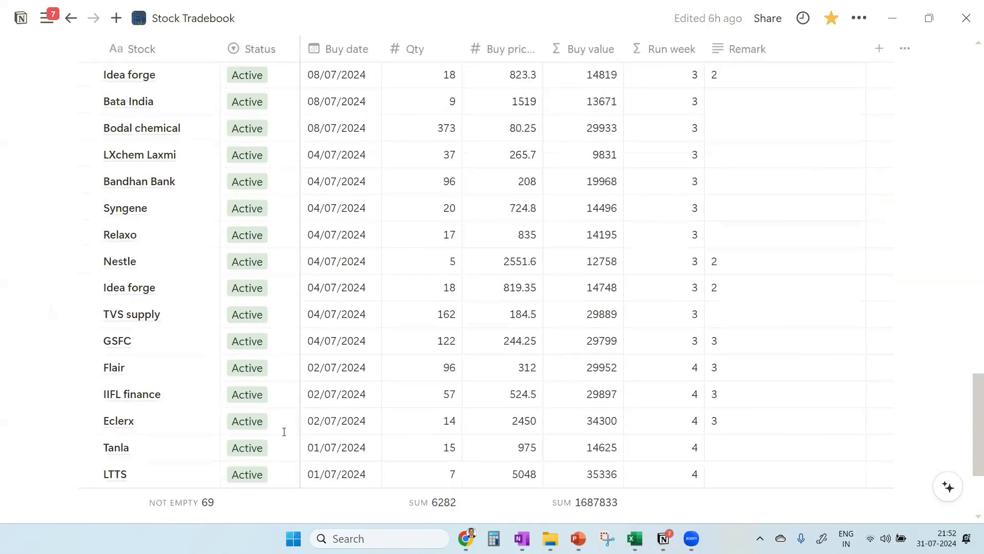
{"action": "scroll", "coordinate": [284, 431], "scroll_direction": "down", "scroll_amount": 3}
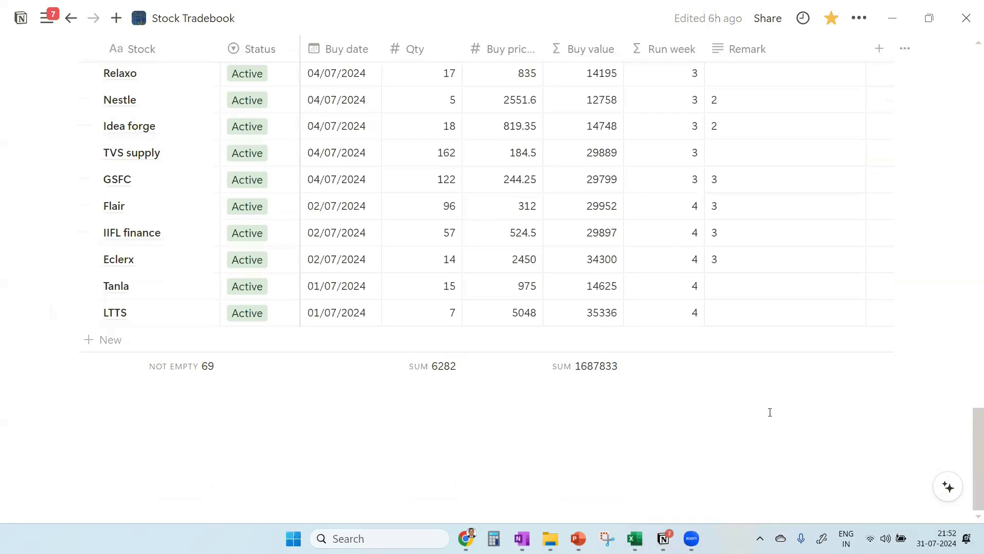
{"action": "mouse_move", "coordinate": [580, 378]}
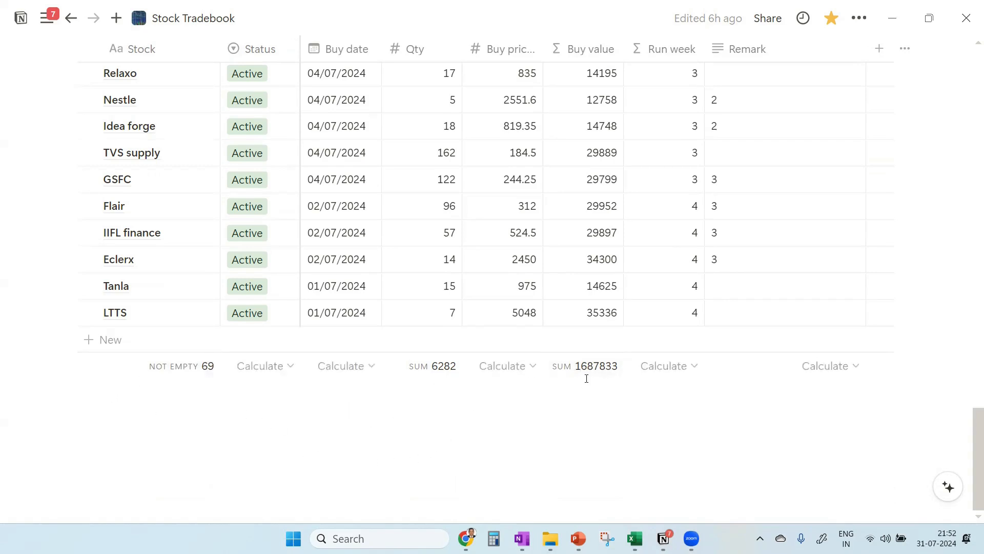
{"action": "scroll", "coordinate": [587, 378], "scroll_direction": "up", "scroll_amount": 20}
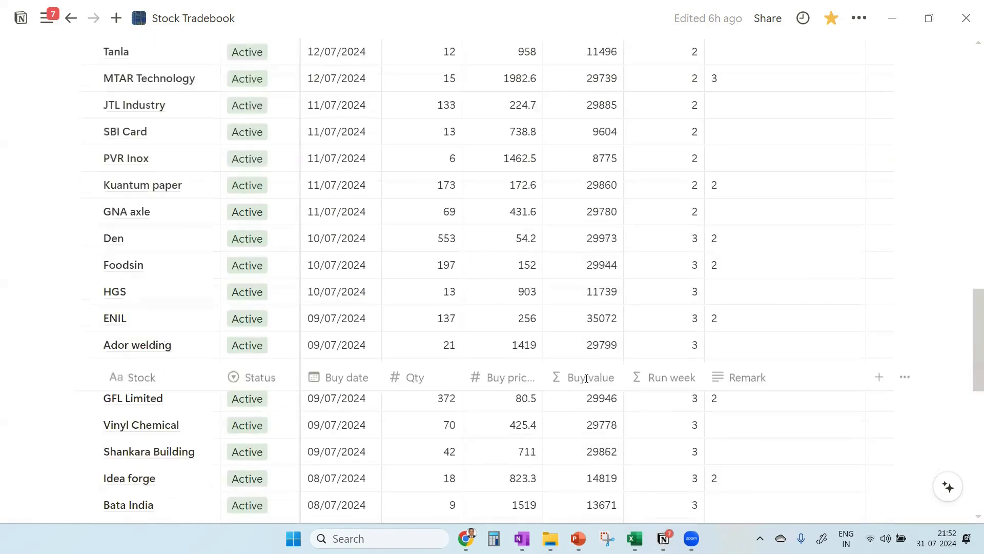
{"action": "scroll", "coordinate": [586, 379], "scroll_direction": "up", "scroll_amount": 10}
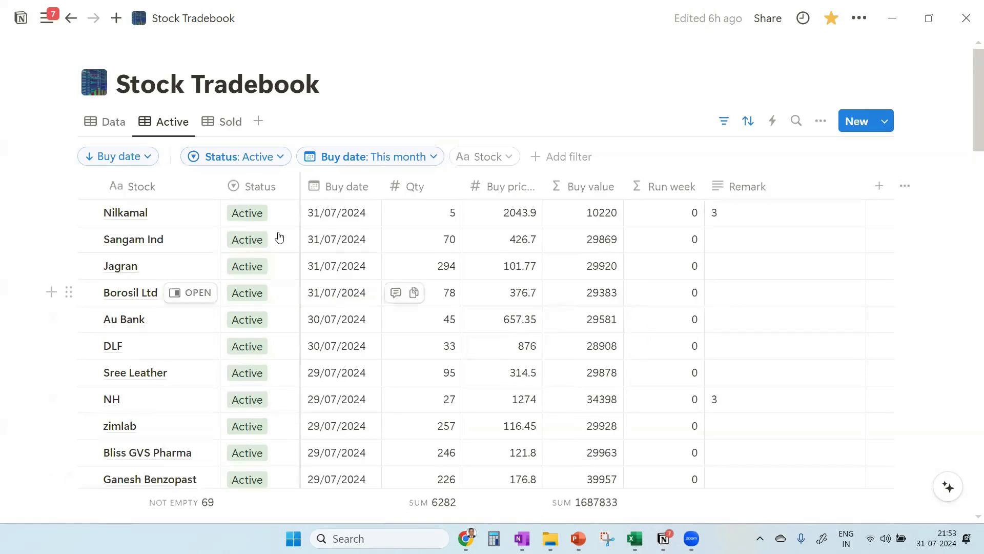
- Switch the Stock Tradebook to the Sold view
{"action": "left_click", "coordinate": [237, 132]}
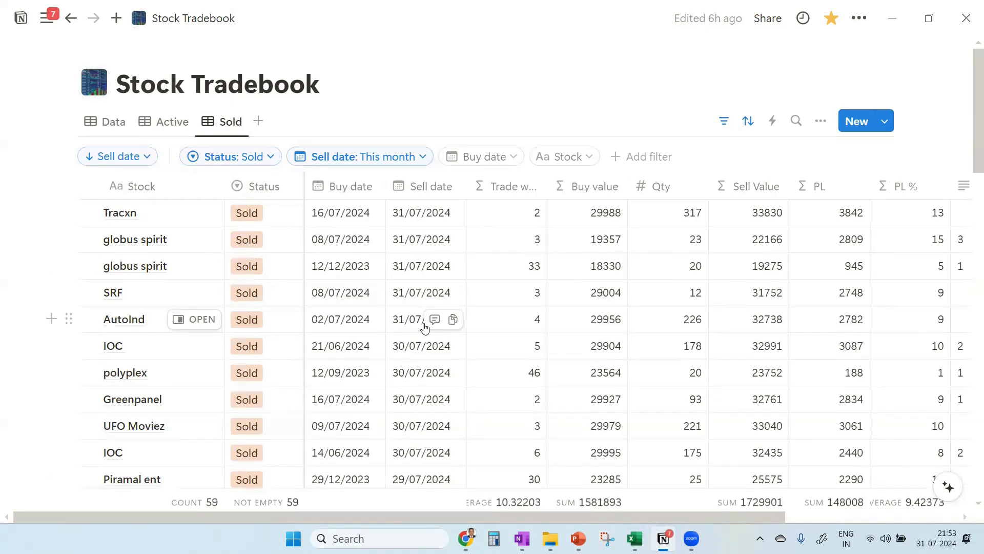
- Filter the Sold view to sell dates of this day and examine those trades across all columns through Remark
{"action": "left_click", "coordinate": [423, 160]}
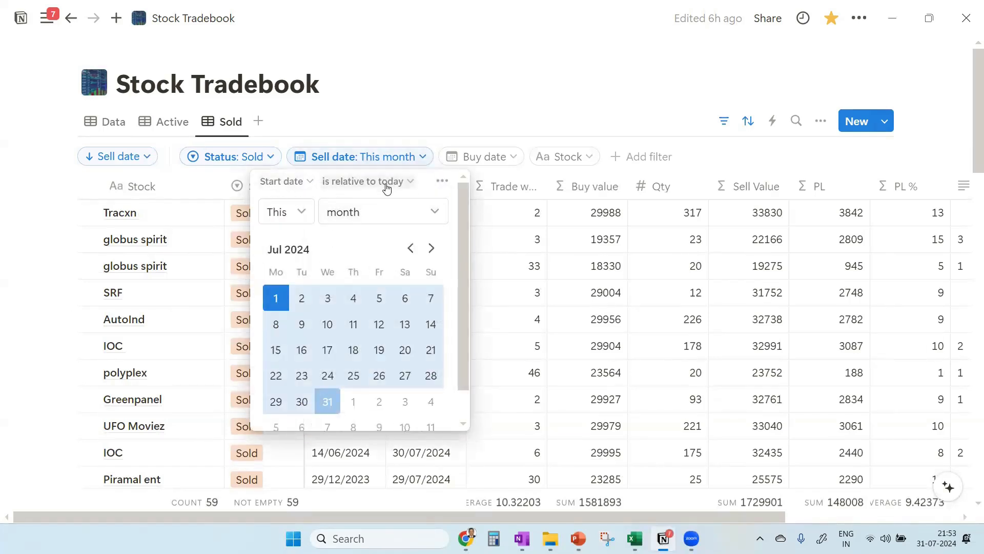
{"action": "left_click", "coordinate": [434, 215]}
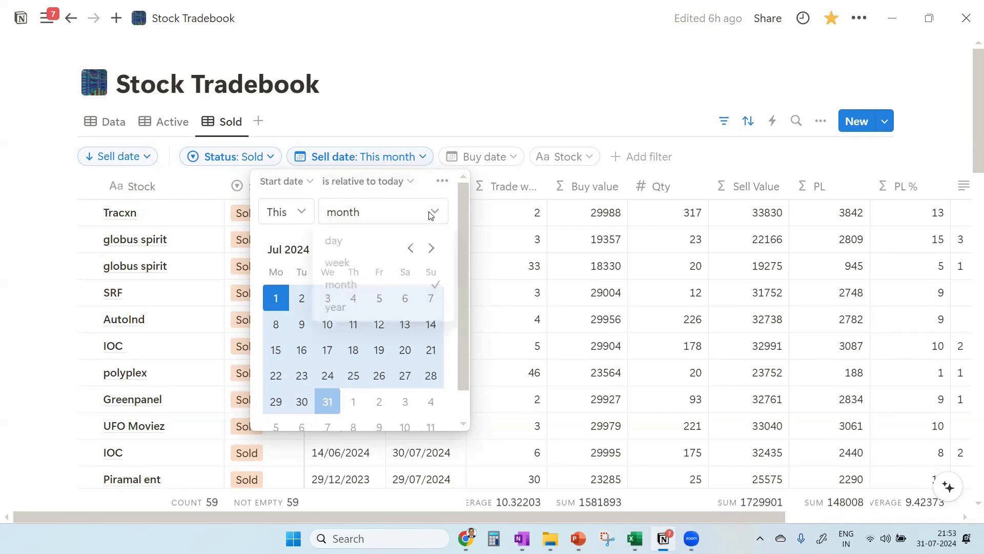
{"action": "left_click", "coordinate": [359, 249]}
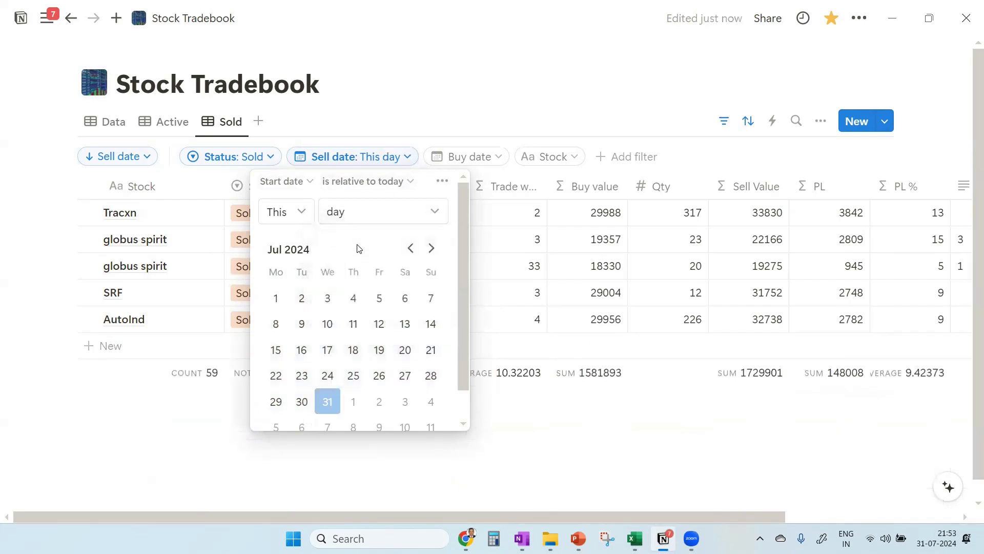
{"action": "left_click", "coordinate": [197, 450]}
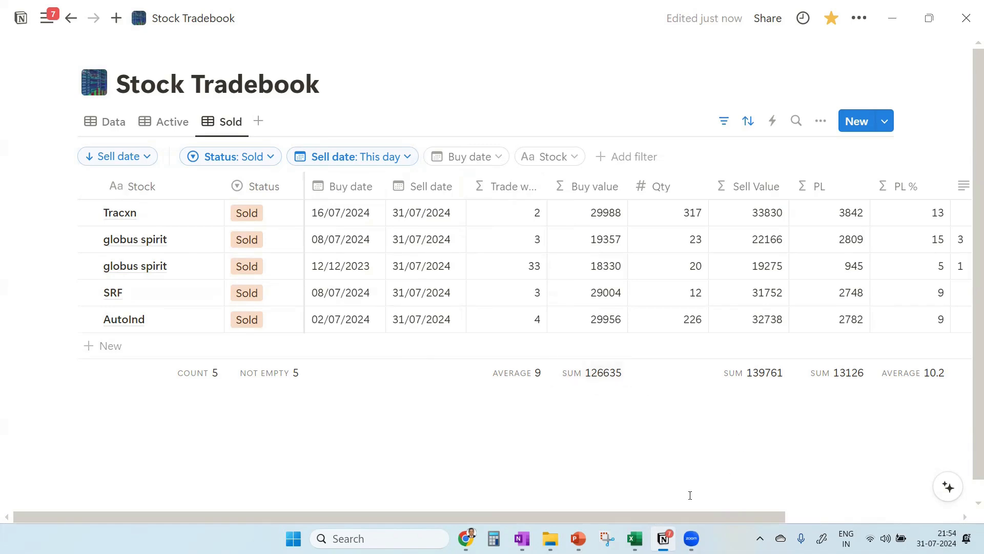
{"action": "left_click_drag", "start_coordinate": [674, 517], "coordinate": [762, 504]}
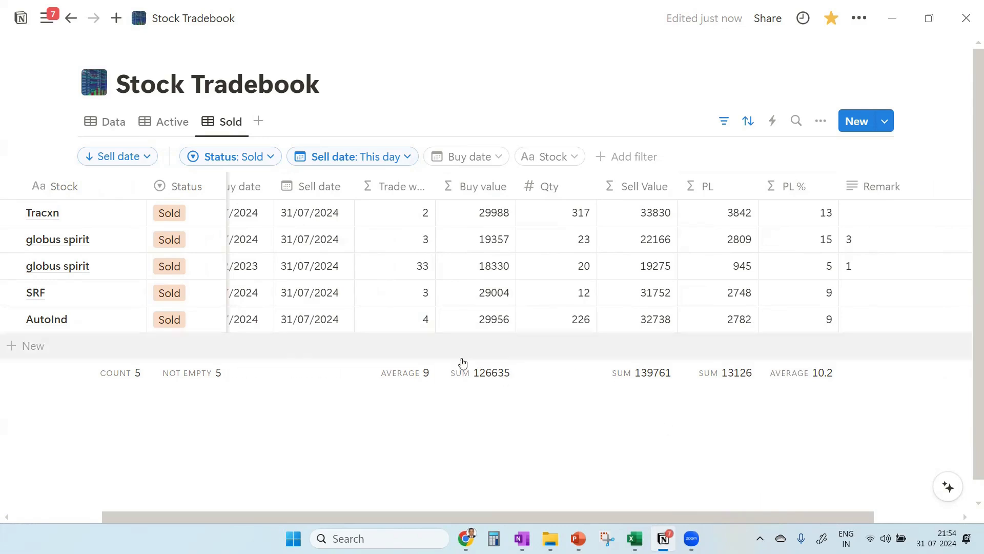
{"action": "left_click_drag", "start_coordinate": [337, 519], "coordinate": [188, 520]}
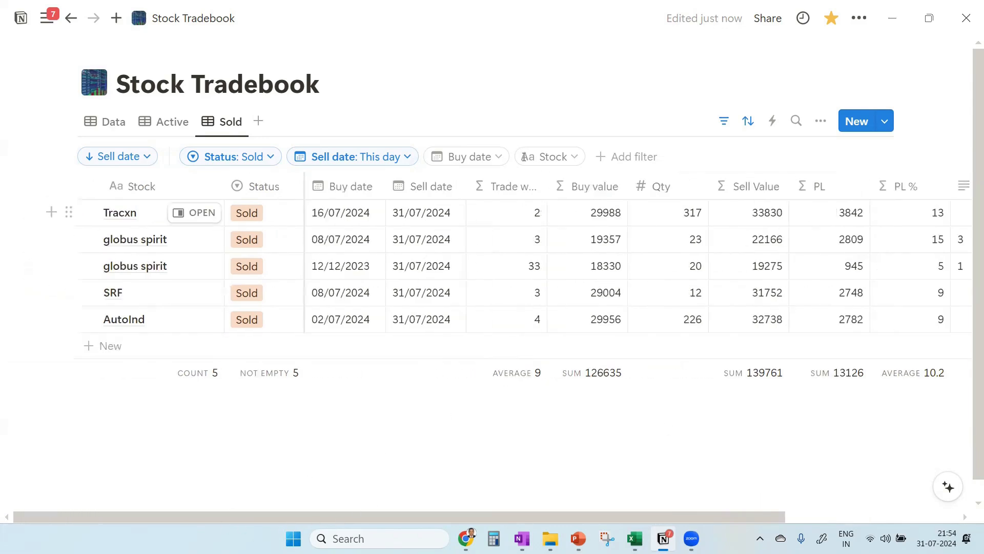
- Set the Sold view's Sell date filter to this month
{"action": "left_click", "coordinate": [407, 156]}
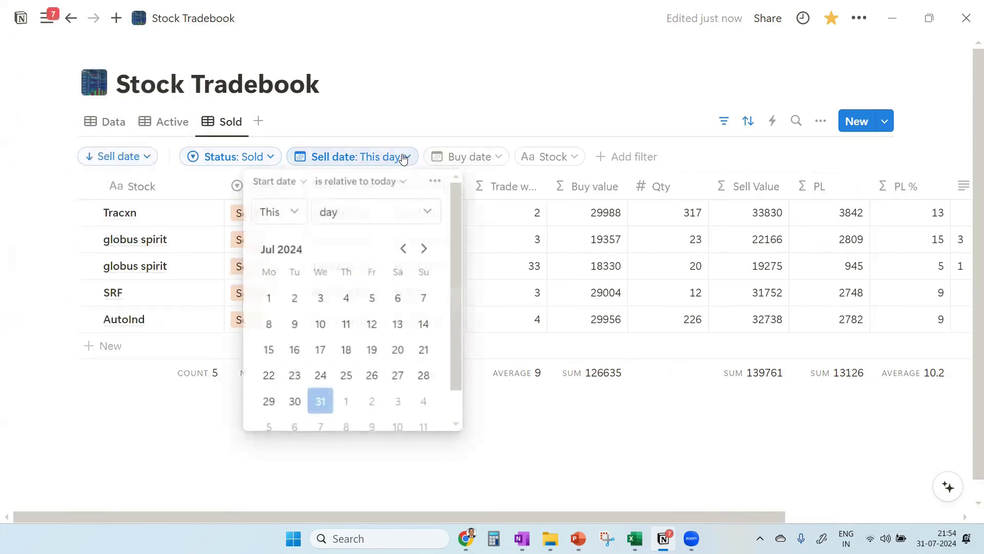
{"action": "left_click", "coordinate": [430, 213]}
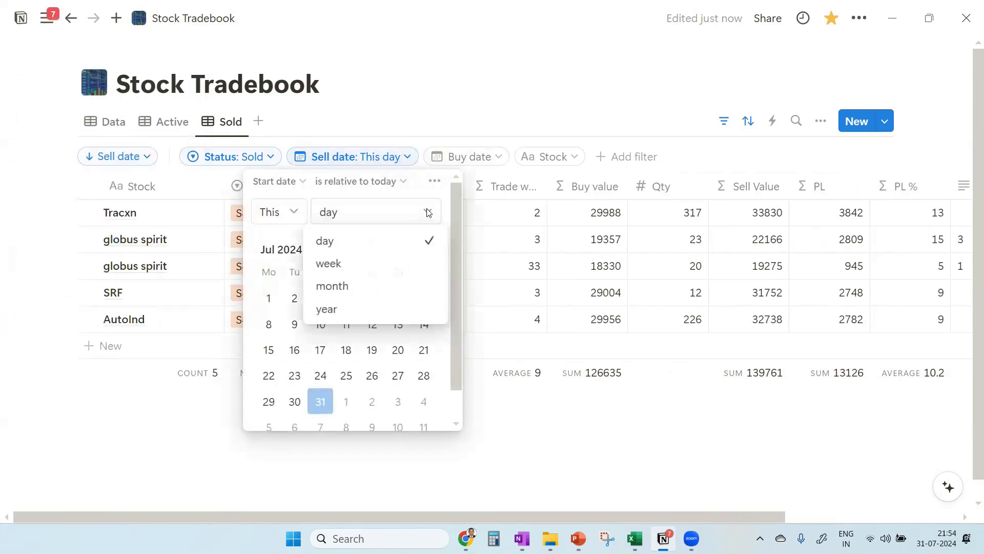
{"action": "left_click", "coordinate": [350, 287]}
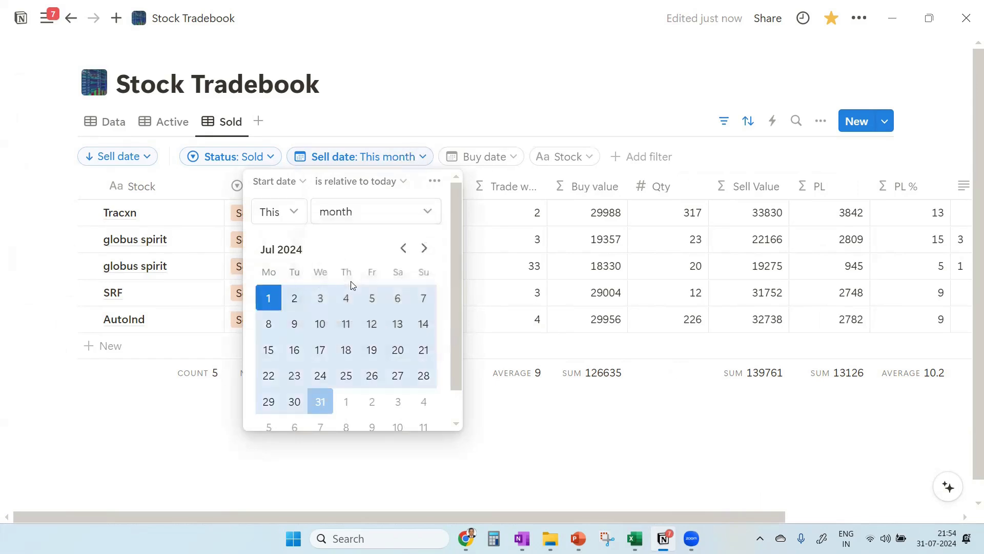
{"action": "left_click", "coordinate": [187, 473]}
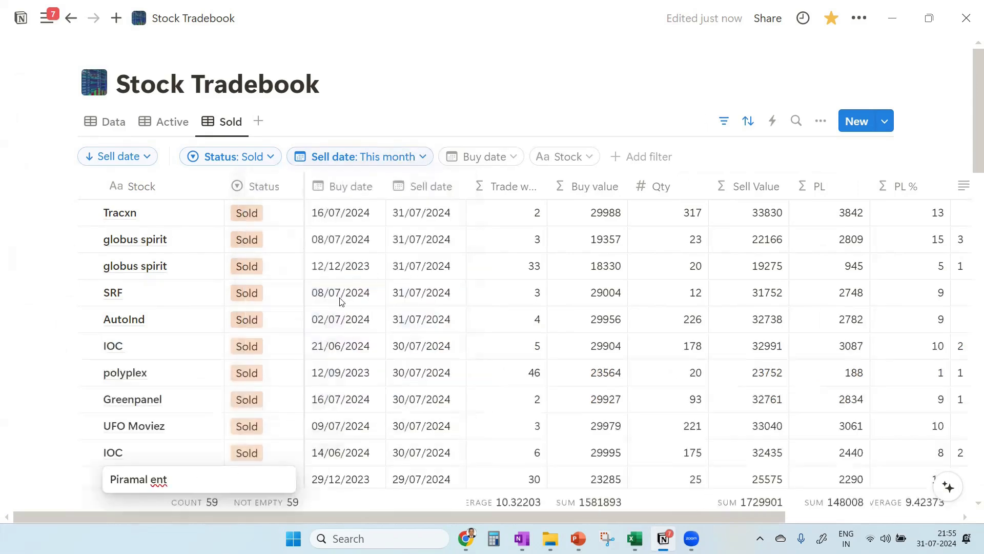
{"action": "key", "text": "Escape"}
- Review the stocks sold this month down to the column totals, then return to the start of the Sold table
{"action": "scroll", "coordinate": [326, 286], "scroll_direction": "down", "scroll_amount": 6}
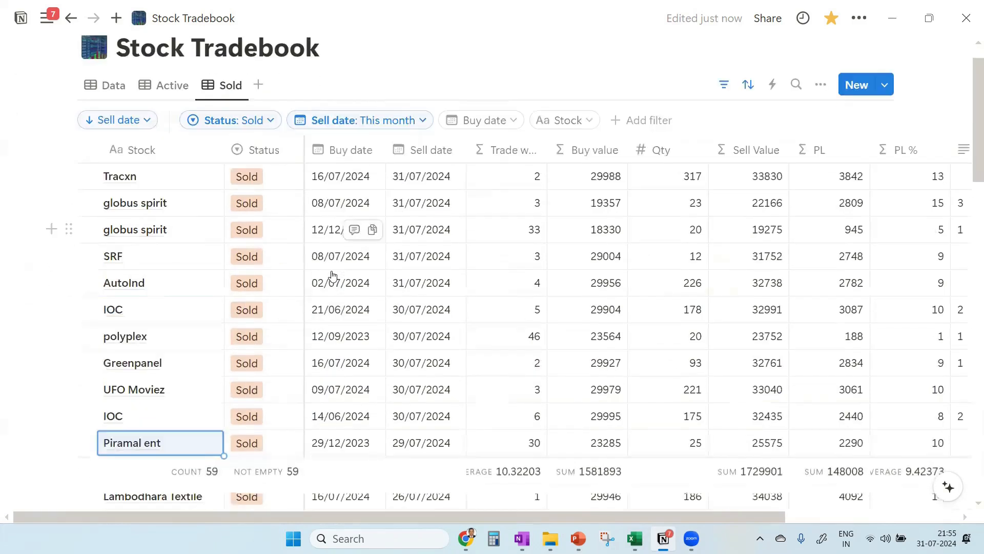
{"action": "scroll", "coordinate": [238, 336], "scroll_direction": "down", "scroll_amount": 14}
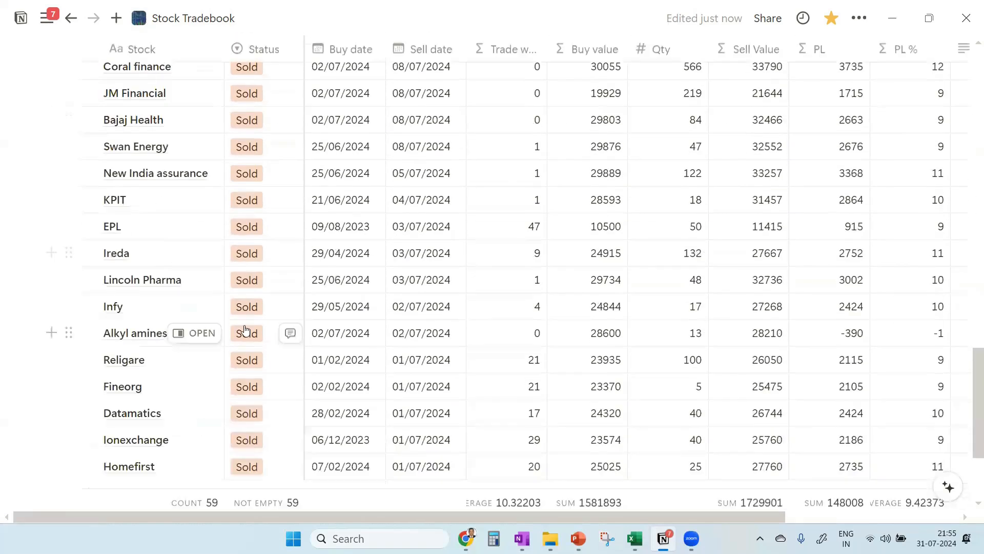
{"action": "scroll", "coordinate": [241, 333], "scroll_direction": "down", "scroll_amount": 4}
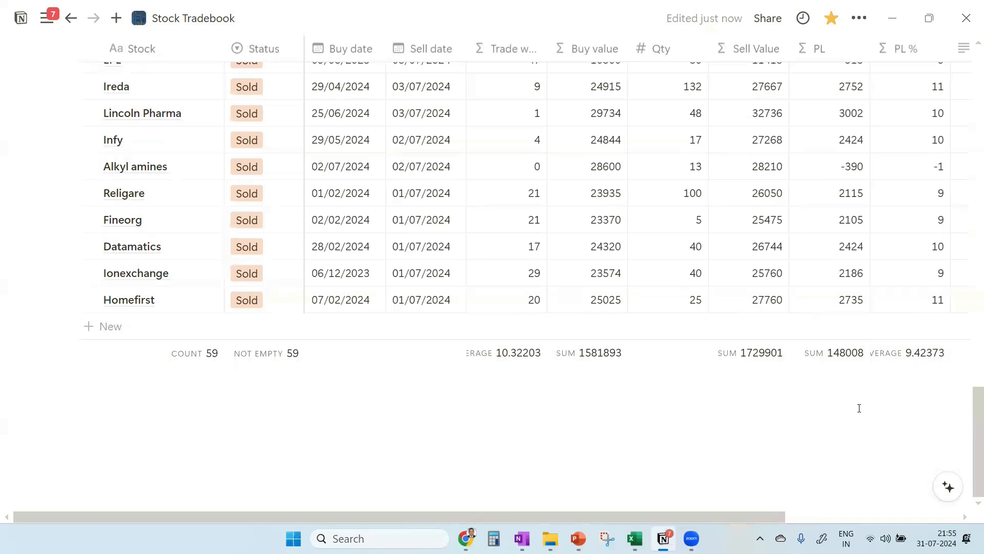
{"action": "scroll", "coordinate": [656, 204], "scroll_direction": "up", "scroll_amount": 10}
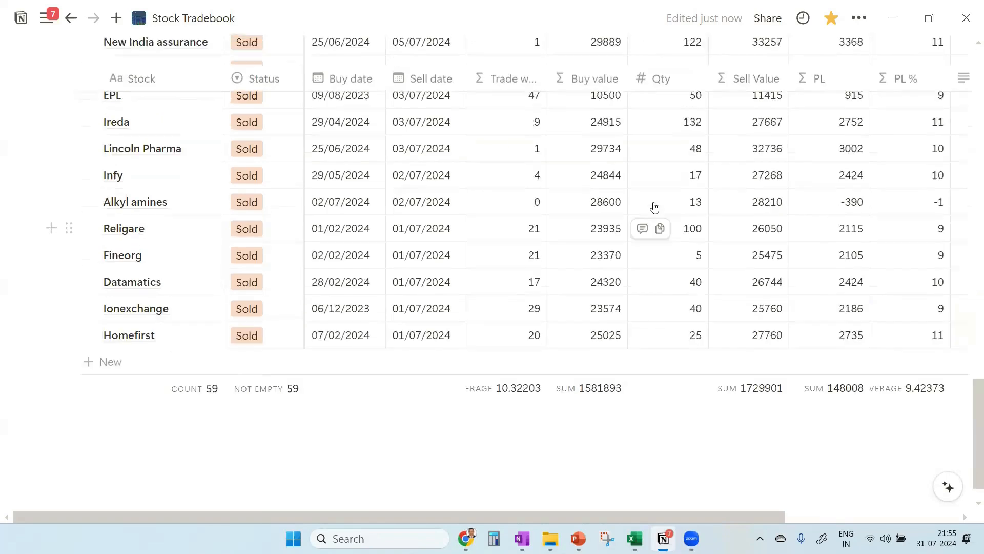
{"action": "scroll", "coordinate": [657, 203], "scroll_direction": "up", "scroll_amount": 15}
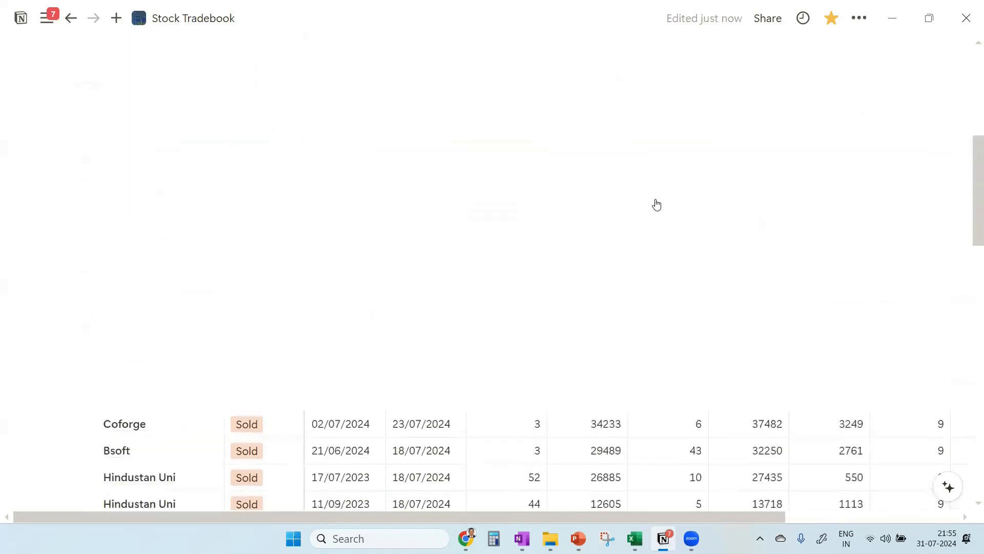
{"action": "scroll", "coordinate": [655, 201], "scroll_direction": "up", "scroll_amount": 5}
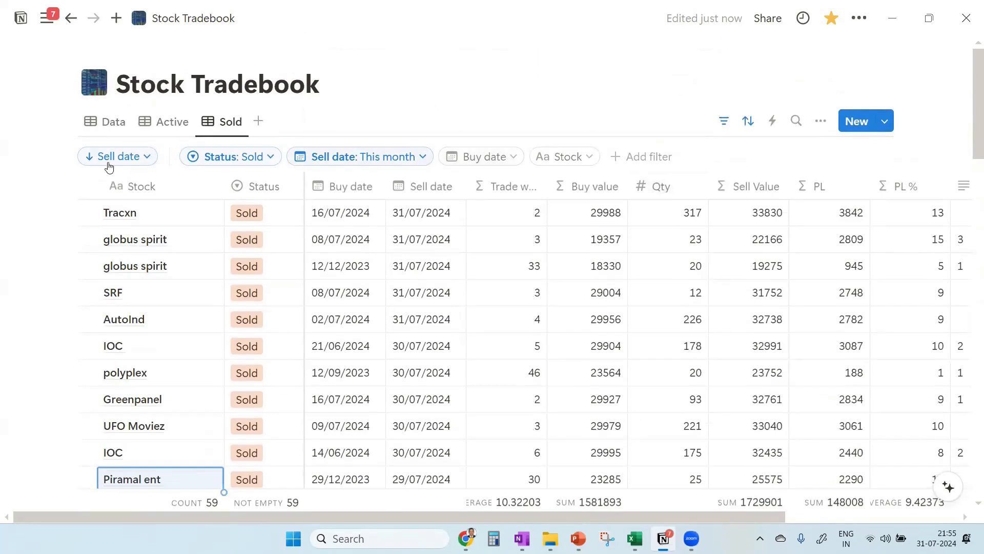
- Filter the Sold view to sell dates between 01/06/2024 and 30/06/2024
{"action": "left_click", "coordinate": [421, 159]}
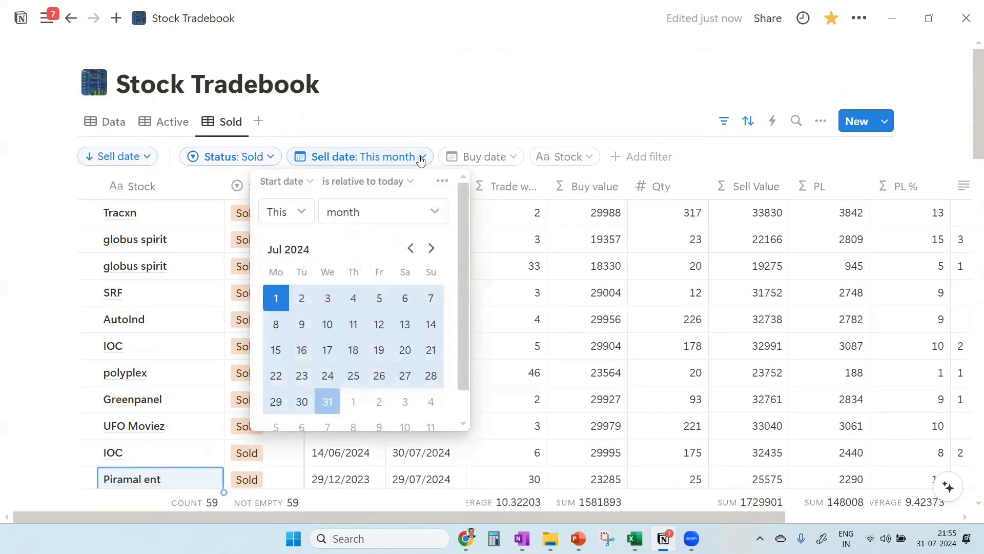
{"action": "left_click", "coordinate": [410, 182]}
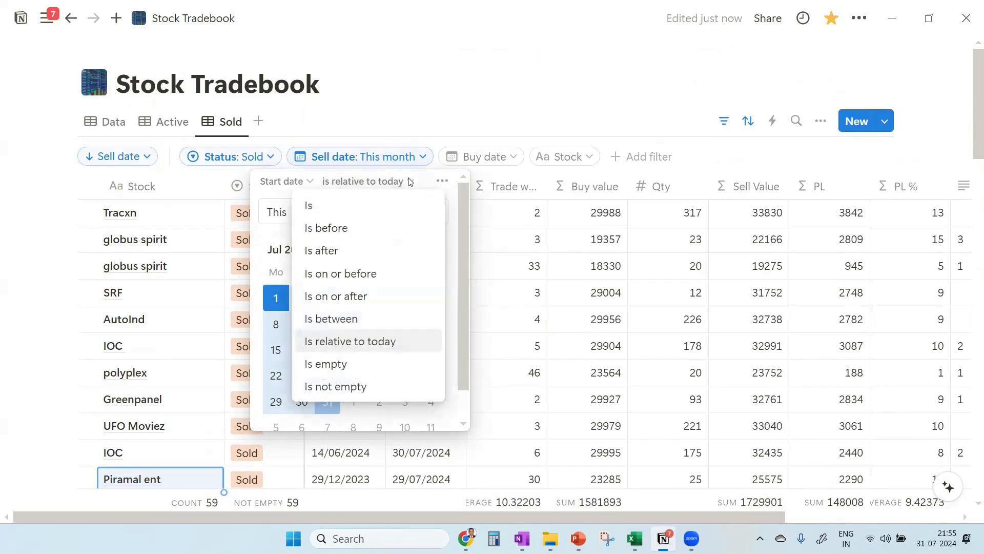
{"action": "left_click", "coordinate": [352, 319]}
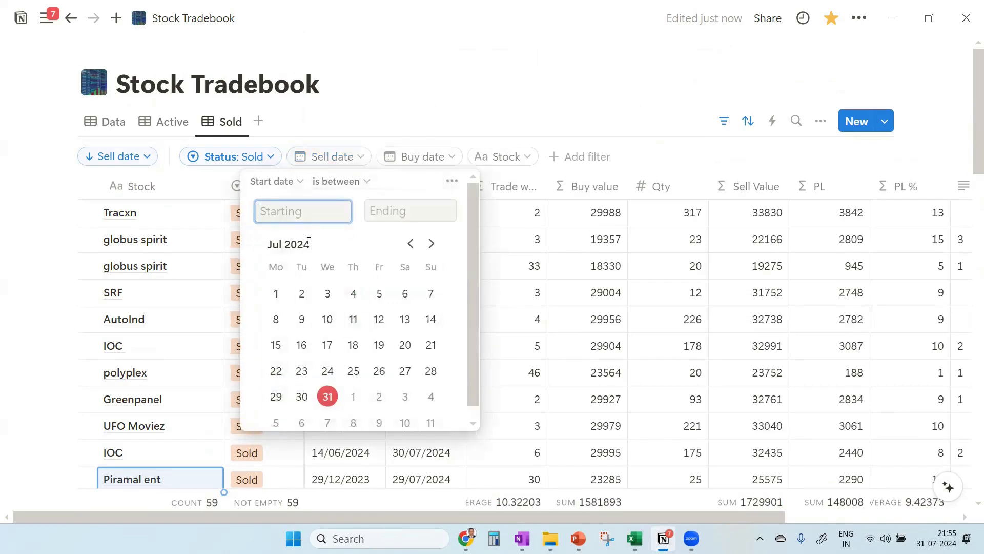
{"action": "left_click", "coordinate": [411, 243]}
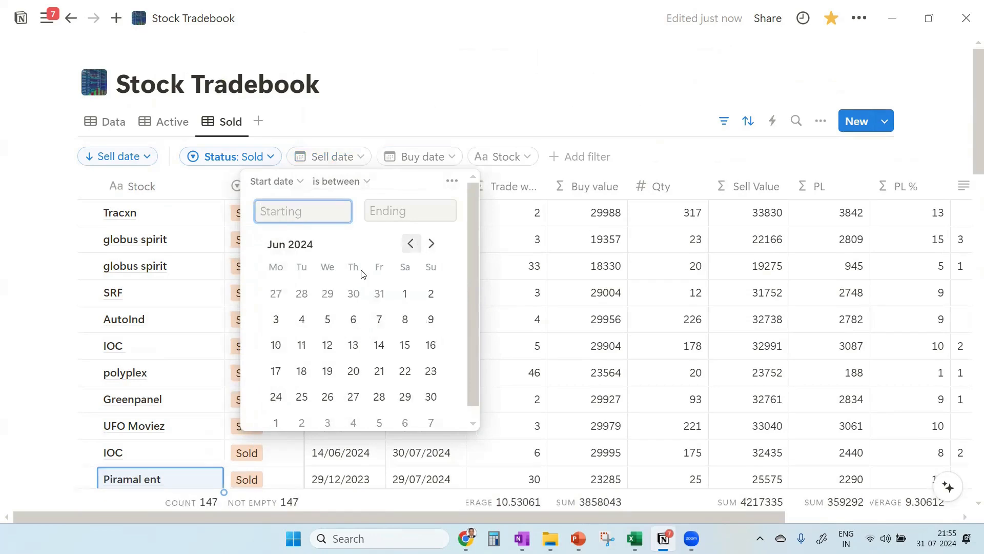
{"action": "left_click", "coordinate": [405, 293]}
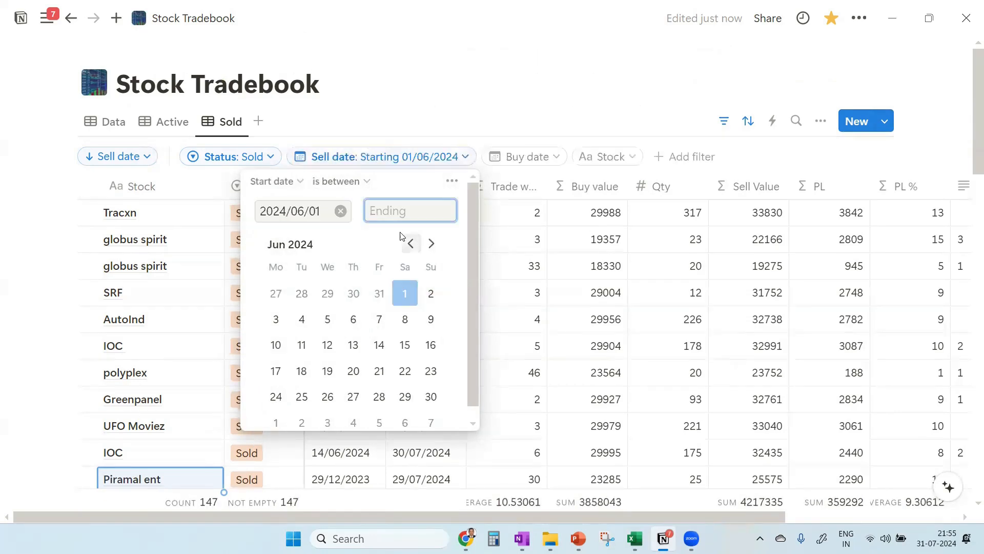
{"action": "left_click", "coordinate": [431, 396]}
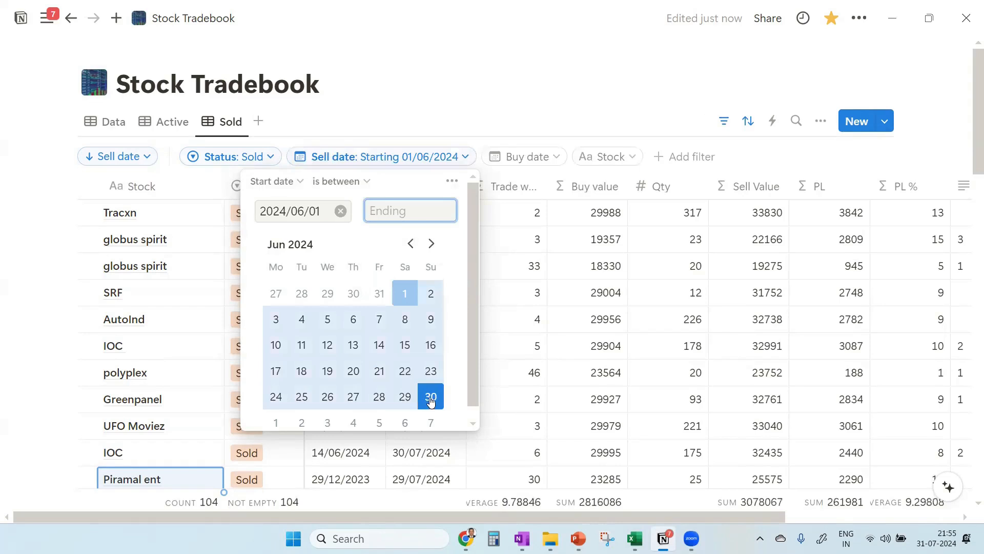
{"action": "left_click", "coordinate": [359, 84]}
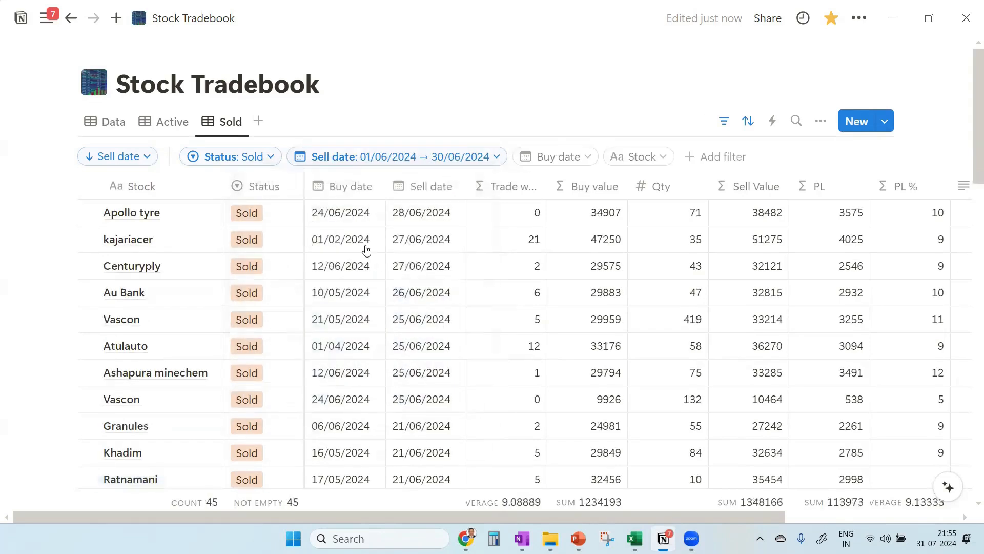
- Review the trades sold in June 2024, including the count, buy value, sell value, PL and average PL % summaries
{"action": "scroll", "coordinate": [373, 257], "scroll_direction": "down", "scroll_amount": 8}
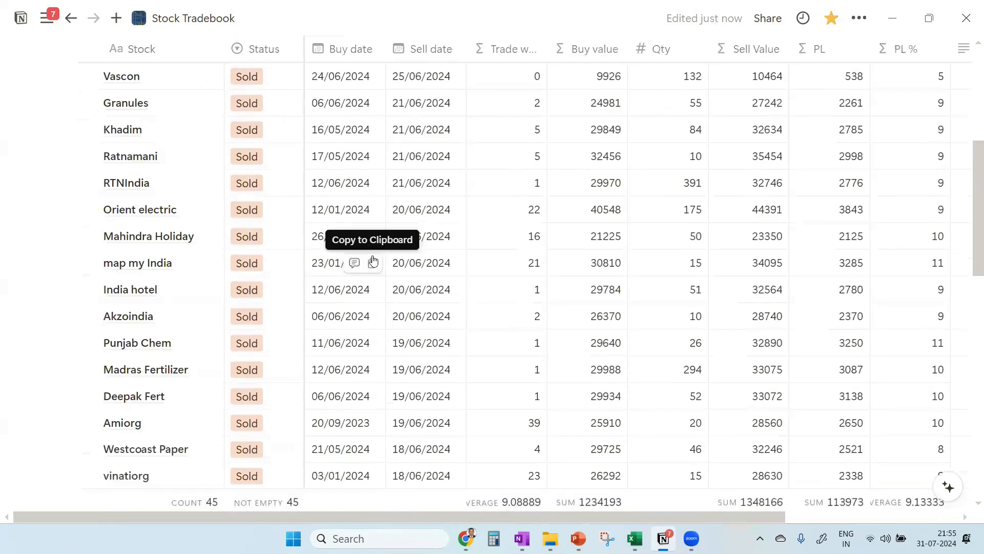
{"action": "scroll", "coordinate": [374, 258], "scroll_direction": "down", "scroll_amount": 11}
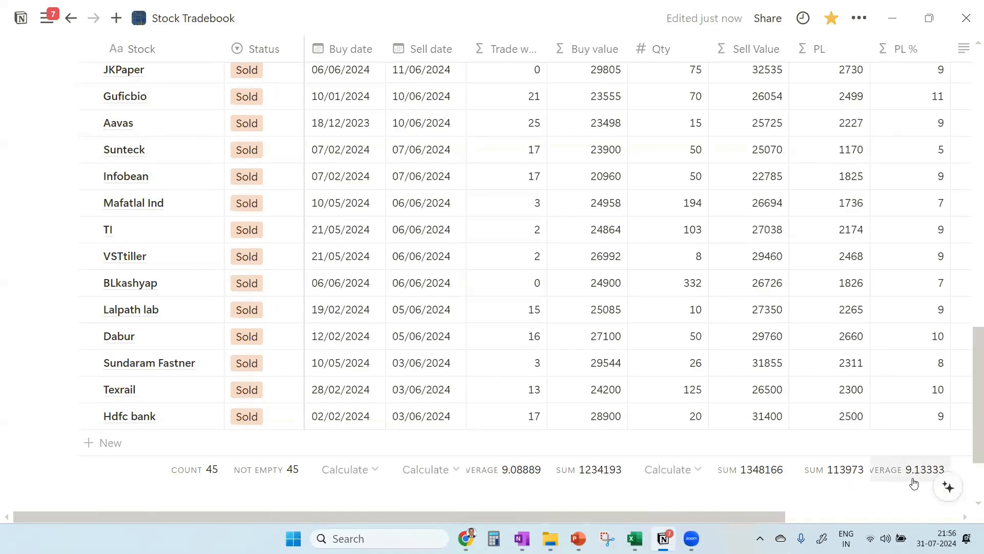
{"action": "scroll", "coordinate": [479, 336], "scroll_direction": "up", "scroll_amount": 10}
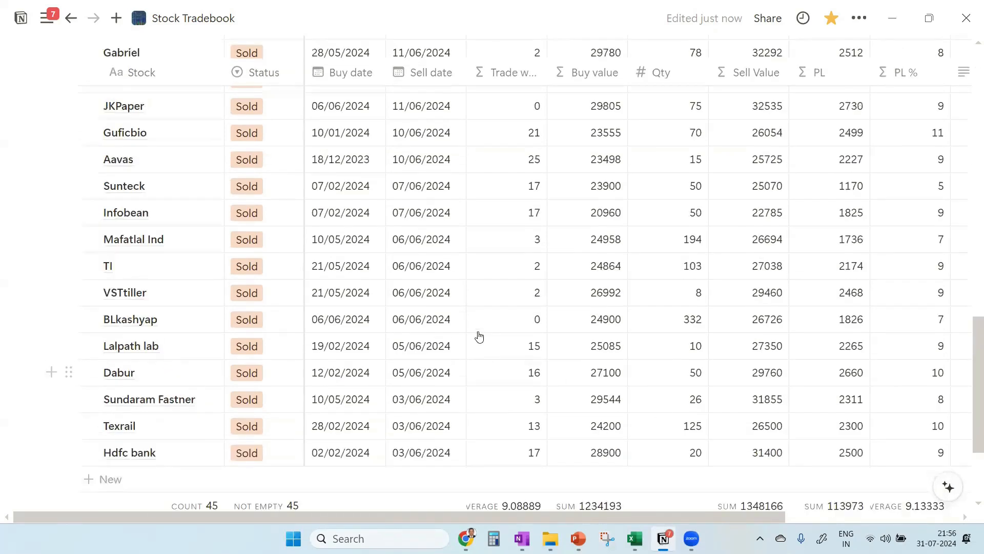
{"action": "scroll", "coordinate": [479, 336], "scroll_direction": "up", "scroll_amount": 10}
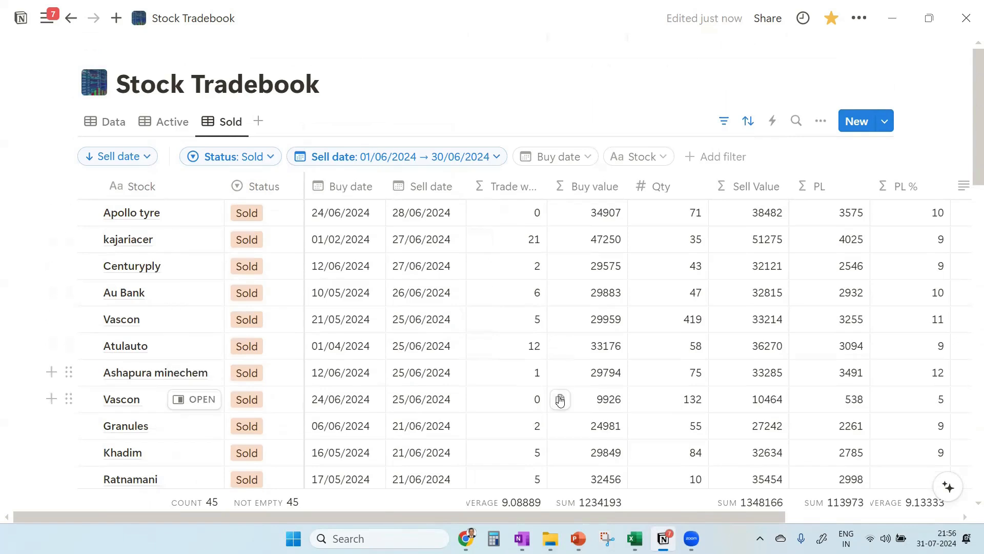
{"action": "scroll", "coordinate": [531, 223], "scroll_direction": "down", "scroll_amount": 3}
{"action": "scroll", "coordinate": [531, 224], "scroll_direction": "down", "scroll_amount": 5}
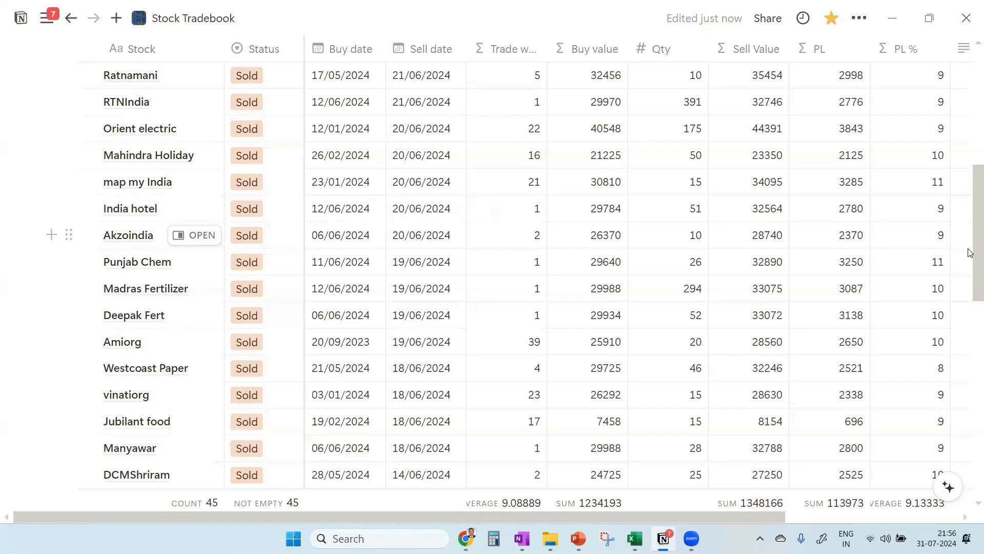
{"action": "scroll", "coordinate": [971, 252], "scroll_direction": "up", "scroll_amount": 8}
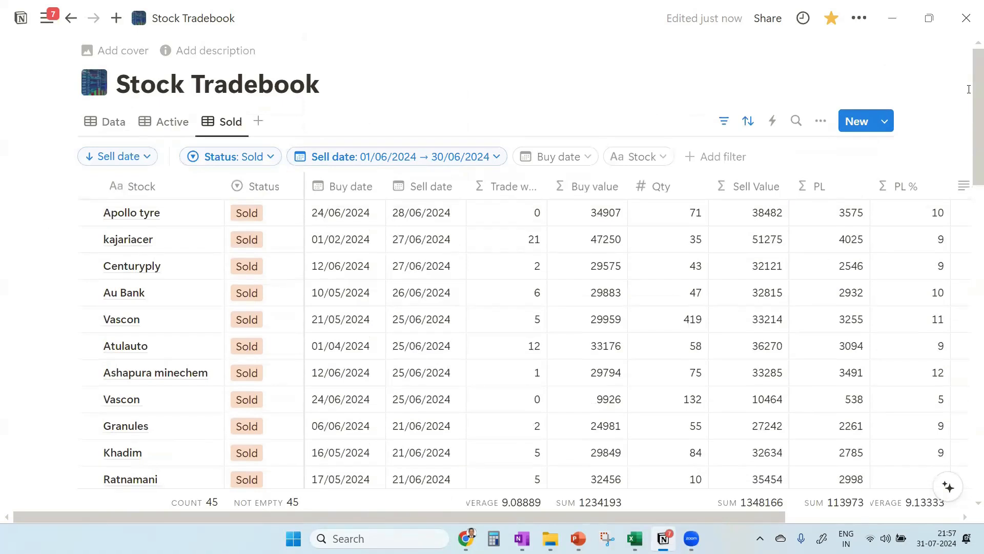
- Revisit the Data view and the Active view, ending back on the Sold view
{"action": "left_click", "coordinate": [111, 124]}
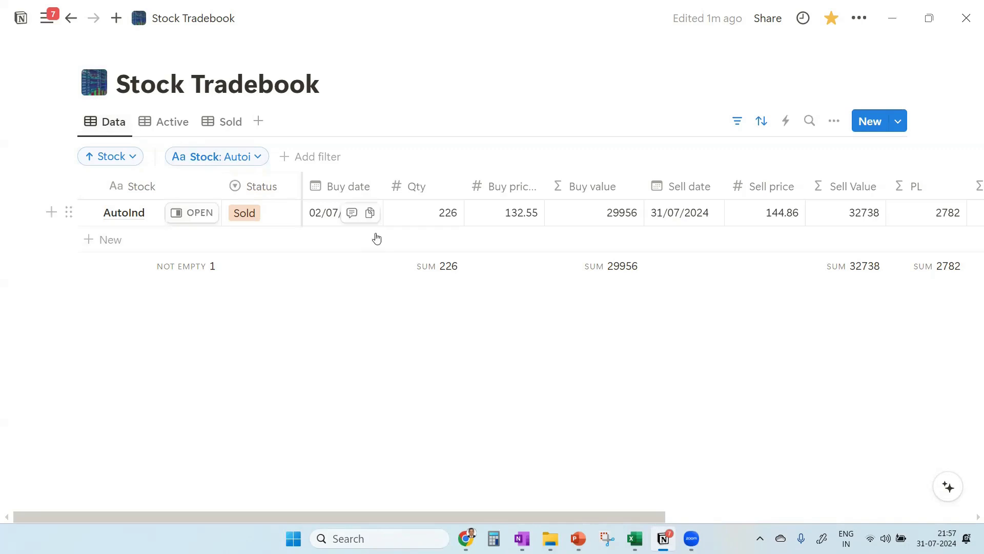
{"action": "left_click", "coordinate": [176, 128]}
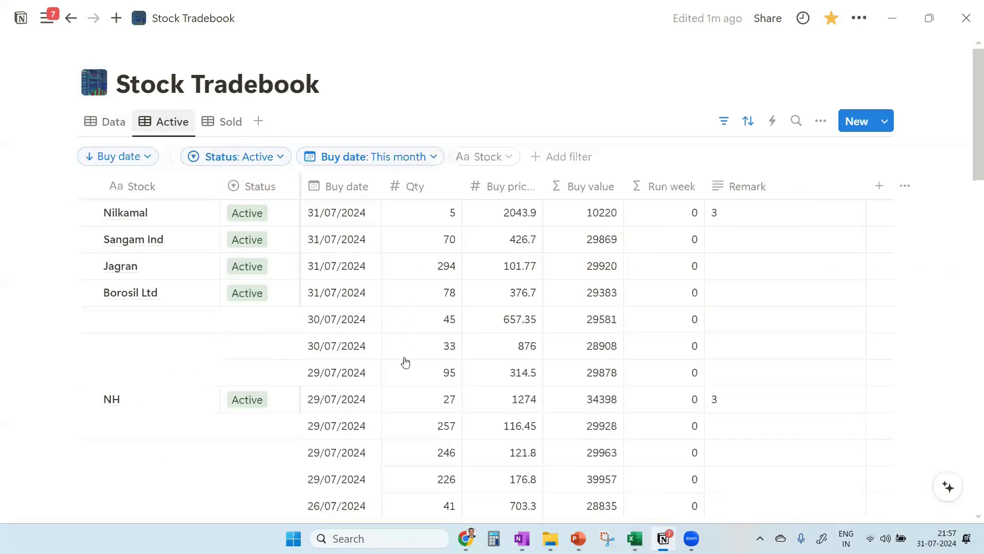
{"action": "left_click", "coordinate": [235, 128]}
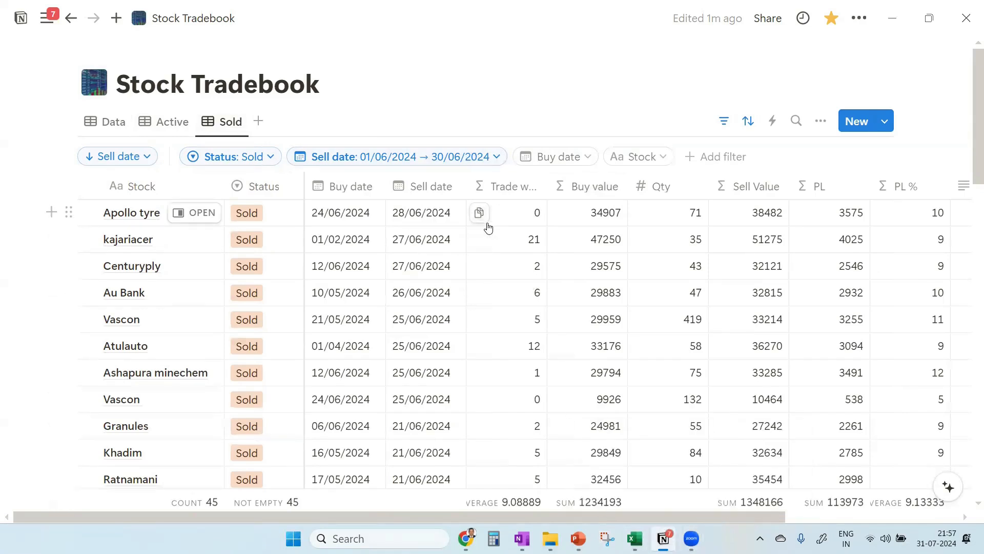
- Filter the Sold view to sell dates relative to today, set to this month
{"action": "left_click", "coordinate": [493, 155]}
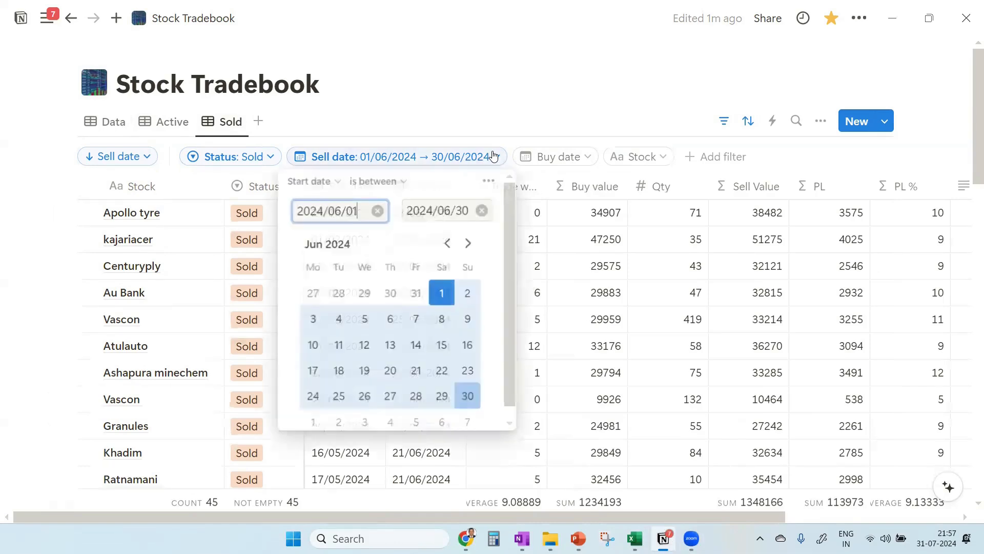
{"action": "left_click", "coordinate": [402, 181]}
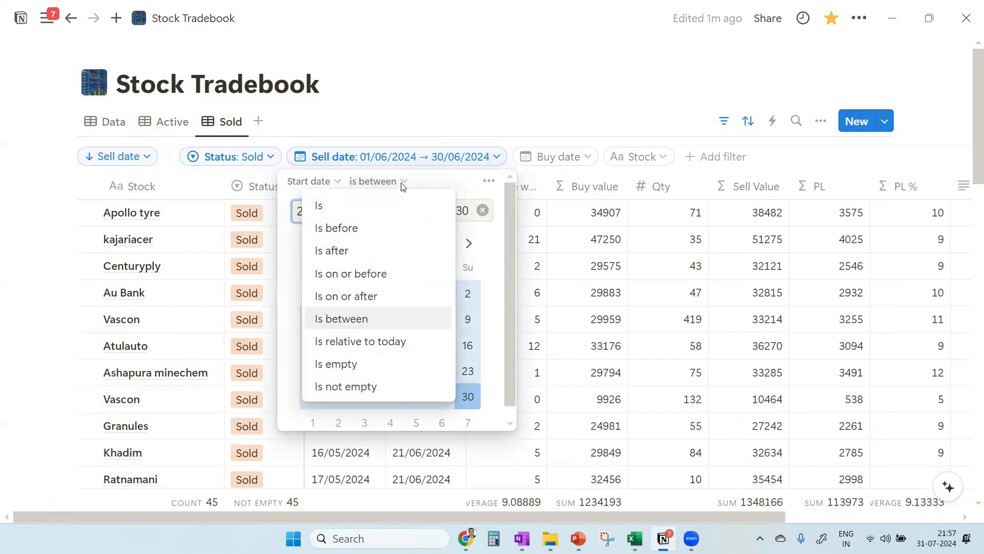
{"action": "left_click", "coordinate": [373, 346]}
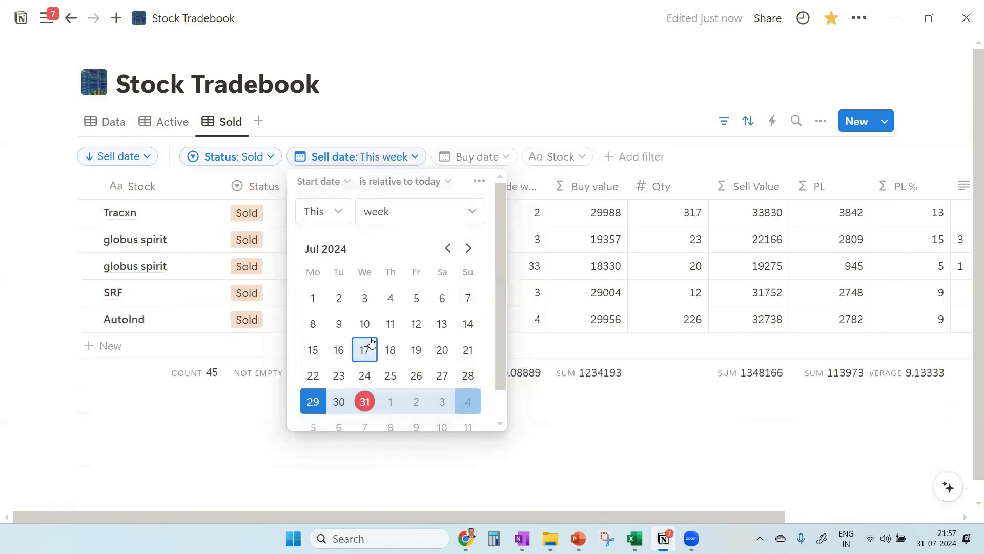
{"action": "left_click", "coordinate": [418, 162]}
{"action": "left_click", "coordinate": [418, 161]}
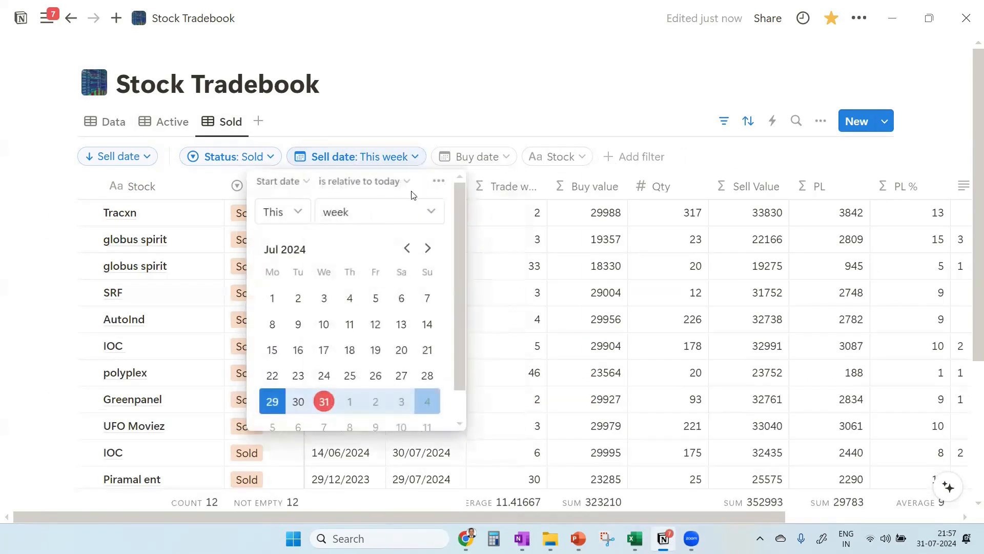
{"action": "left_click", "coordinate": [437, 212]}
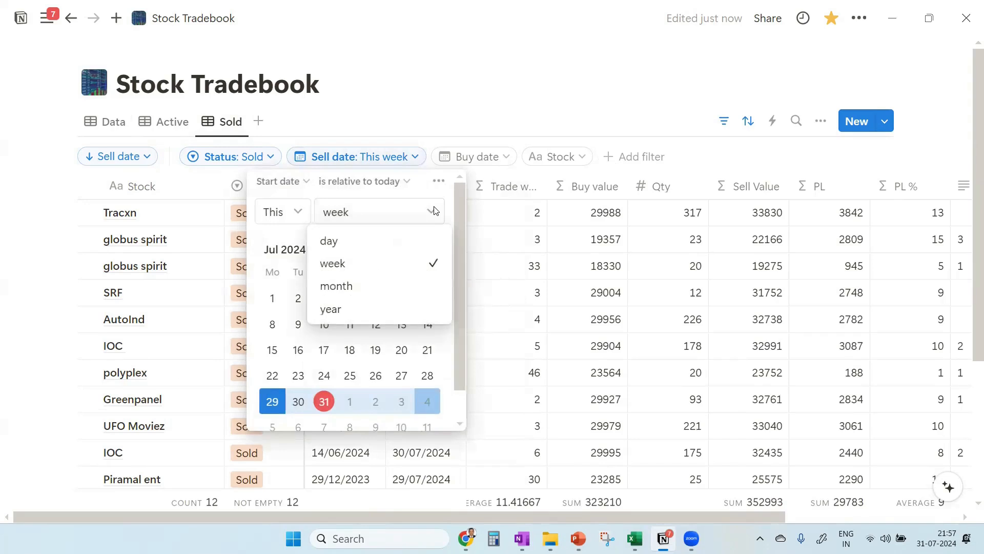
{"action": "left_click", "coordinate": [334, 287]}
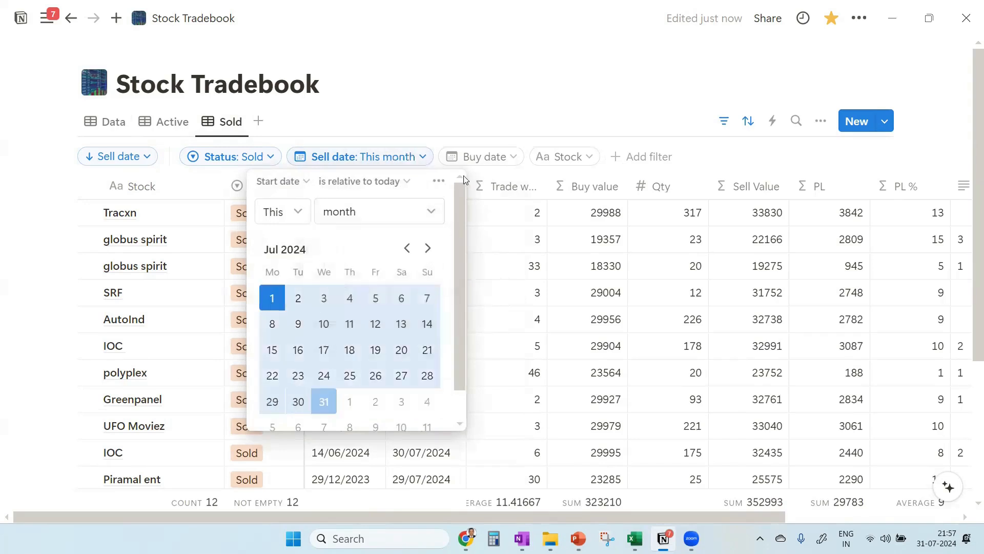
{"action": "left_click", "coordinate": [436, 93]}
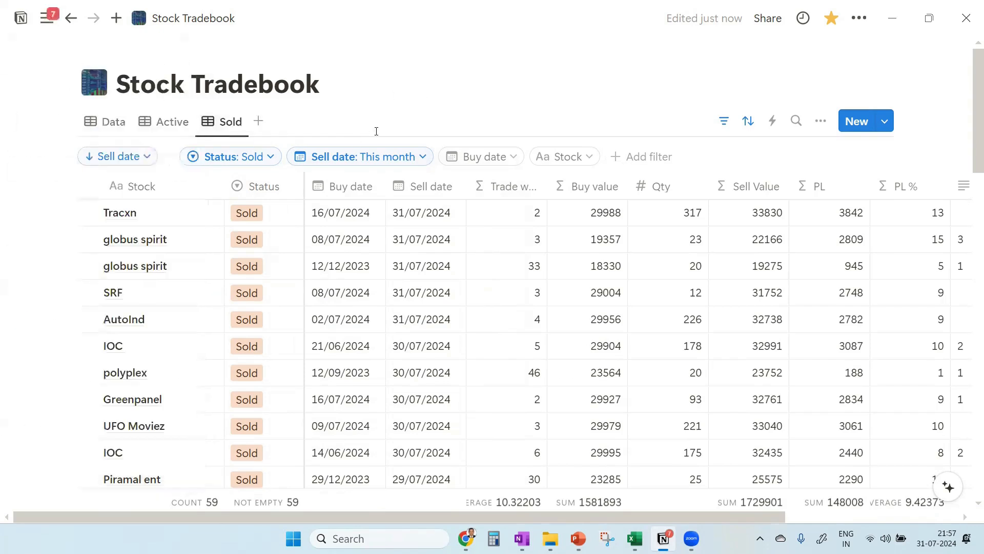
- Add a new row to the Data view and name its stock Temp
{"action": "left_click", "coordinate": [119, 126]}
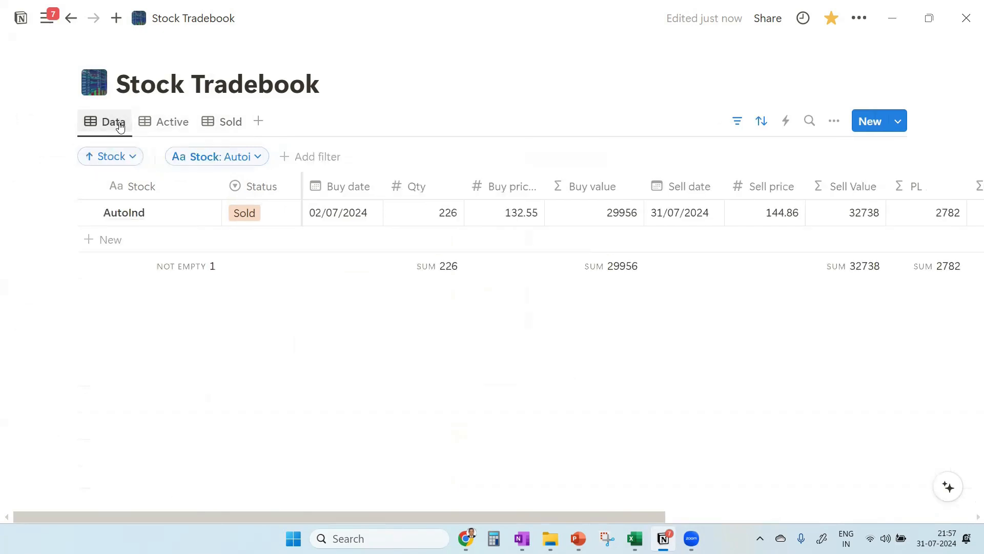
{"action": "left_click", "coordinate": [117, 240]}
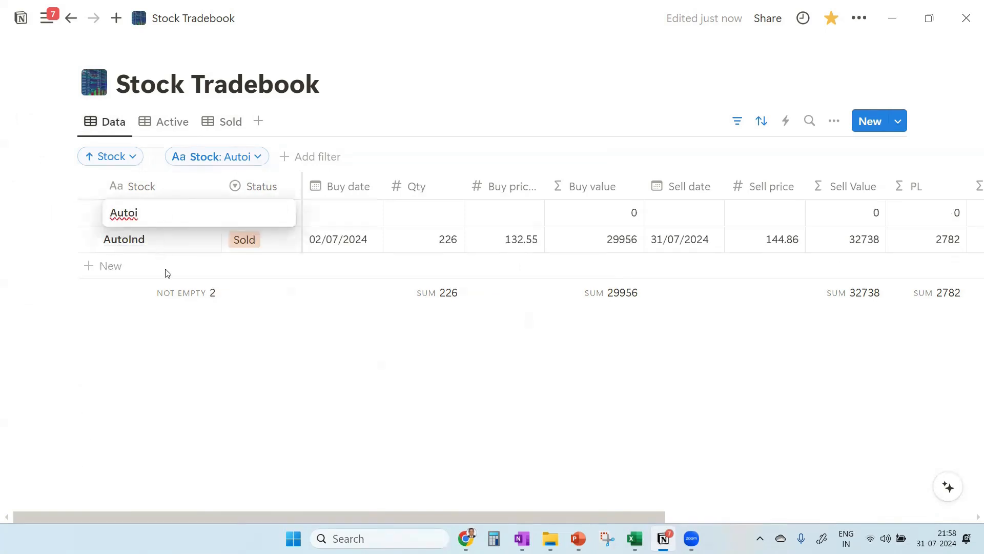
{"action": "left_click_drag", "start_coordinate": [144, 210], "coordinate": [74, 213]}
{"action": "type", "text": "Temp"}
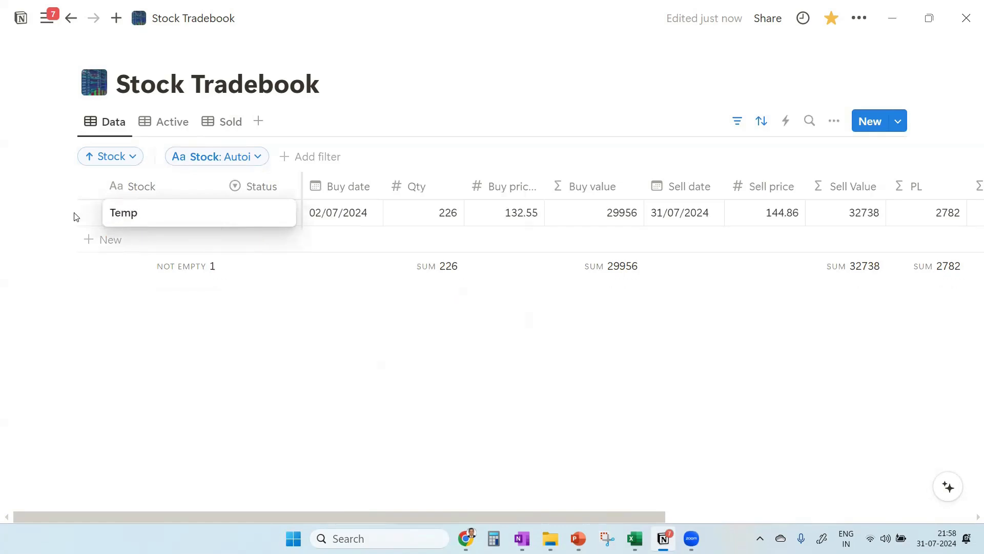
{"action": "left_click", "coordinate": [75, 213]}
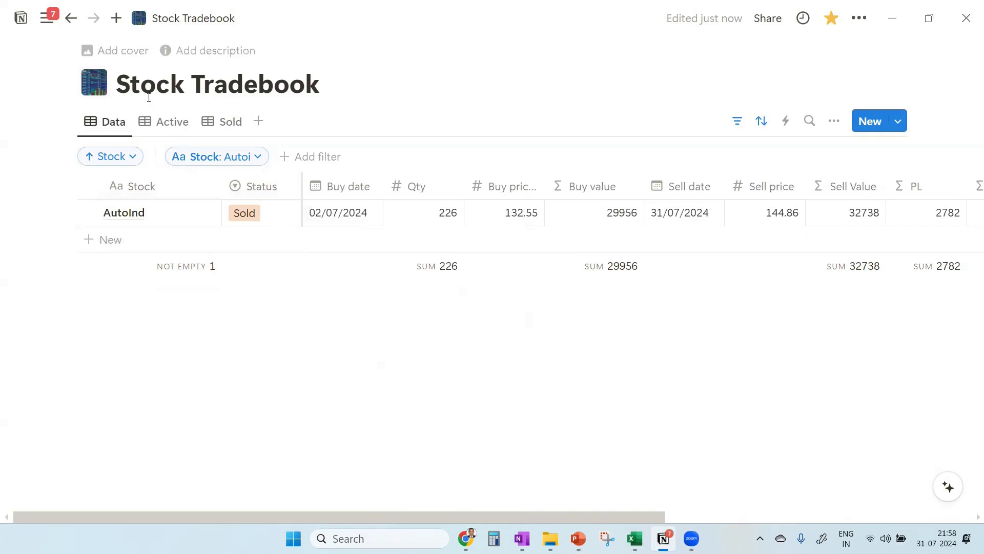
- Change the Data view's Stock filter to stocks containing Temp
{"action": "left_click", "coordinate": [258, 158]}
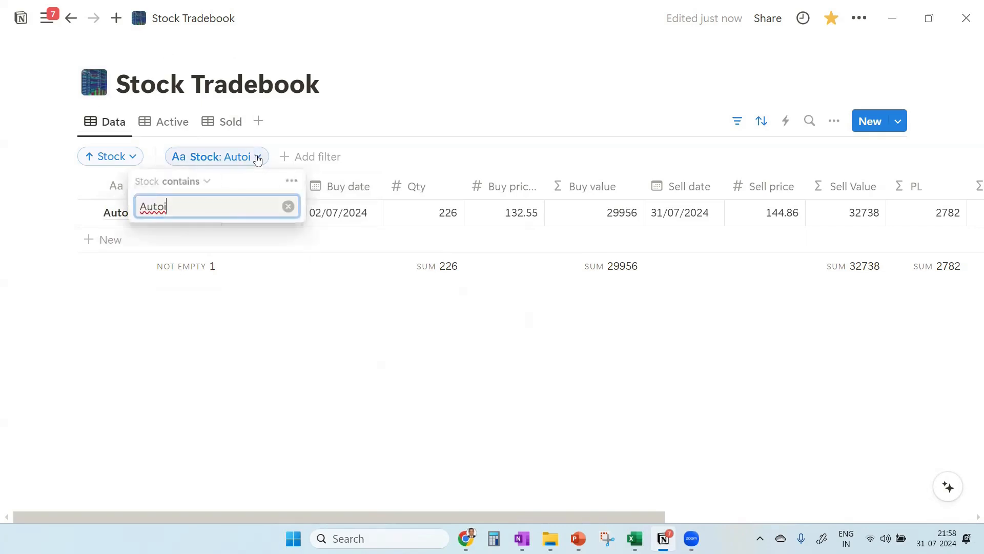
{"action": "left_click", "coordinate": [288, 206]}
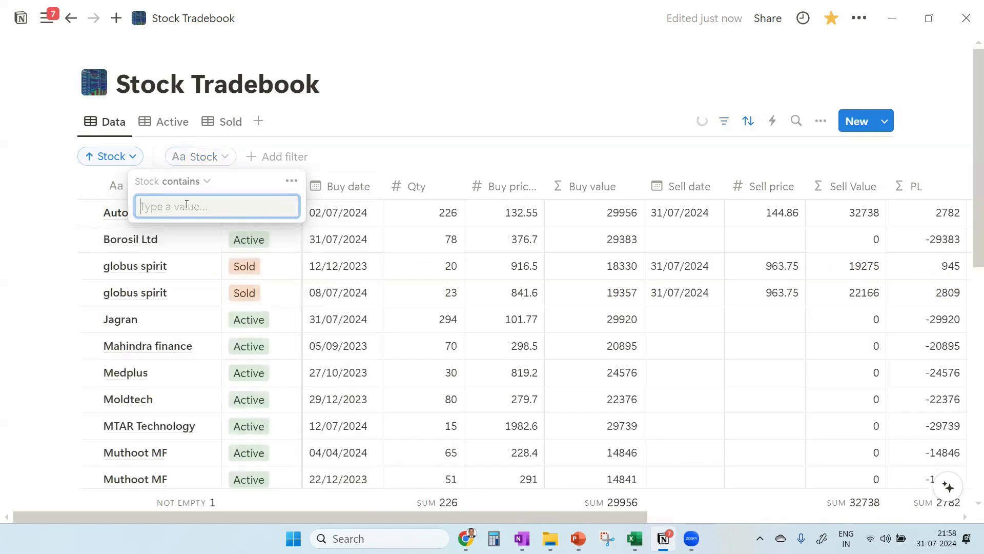
{"action": "type", "text": "Temp"}
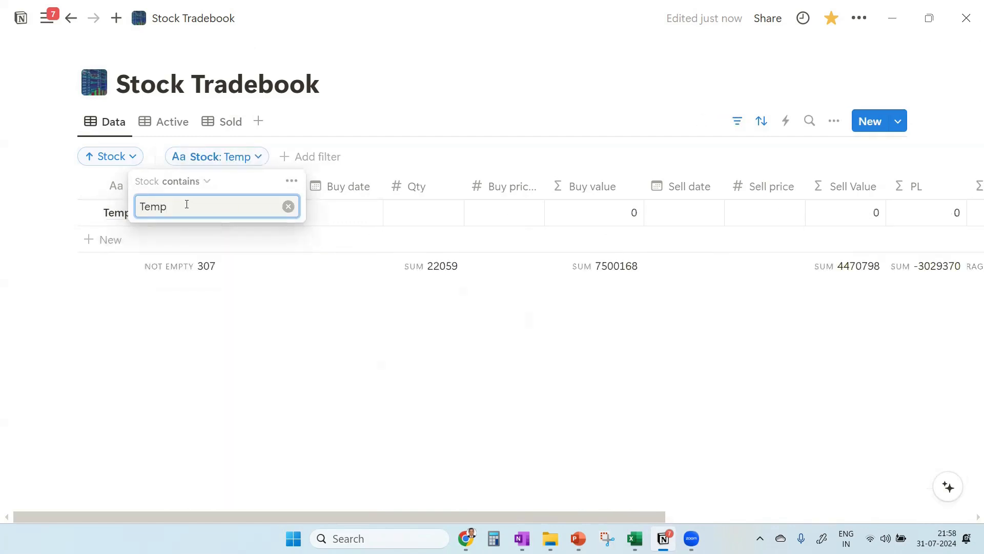
{"action": "left_click", "coordinate": [226, 321]}
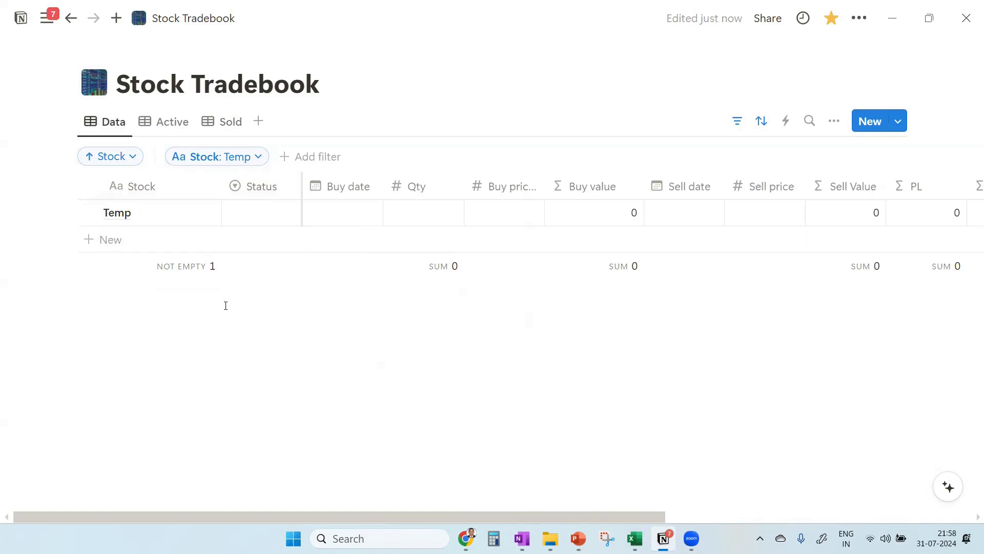
- Set the Temp trade's status to Active and its buy date to 31/07/2024
{"action": "left_click", "coordinate": [257, 216]}
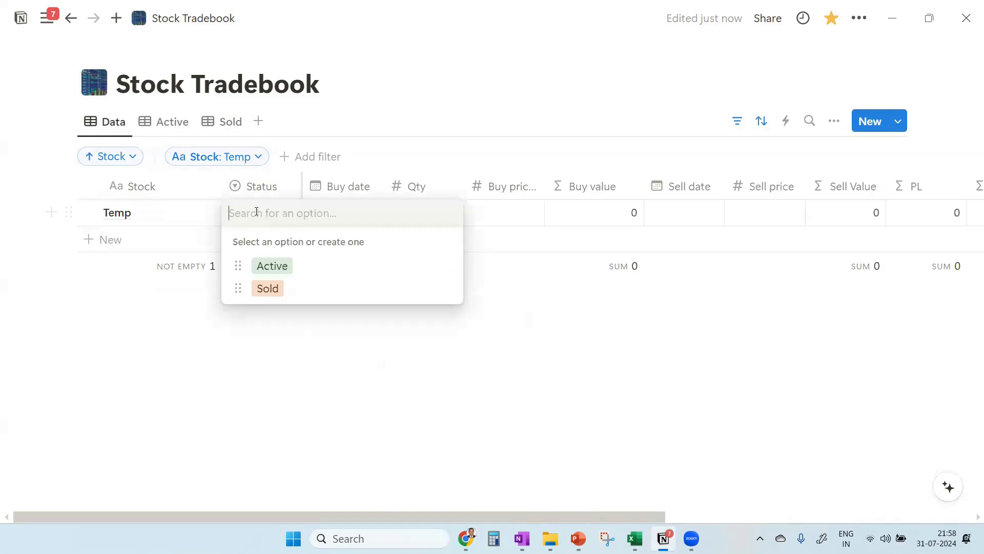
{"action": "left_click", "coordinate": [269, 265]}
{"action": "left_click", "coordinate": [340, 214]}
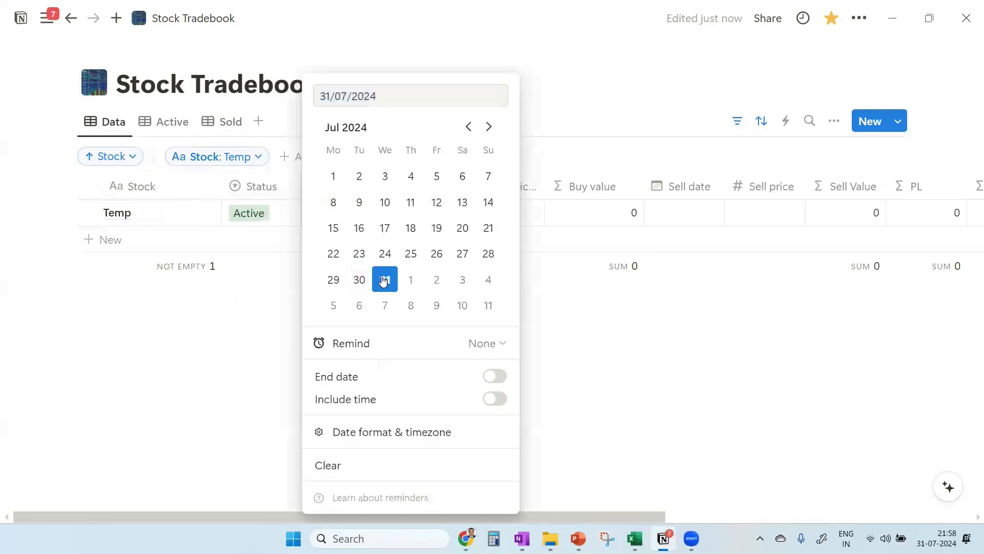
{"action": "key", "text": "Escape"}
- Enter a quantity of 22 and a buy price of 1200 for the Temp trade
{"action": "left_click", "coordinate": [410, 215]}
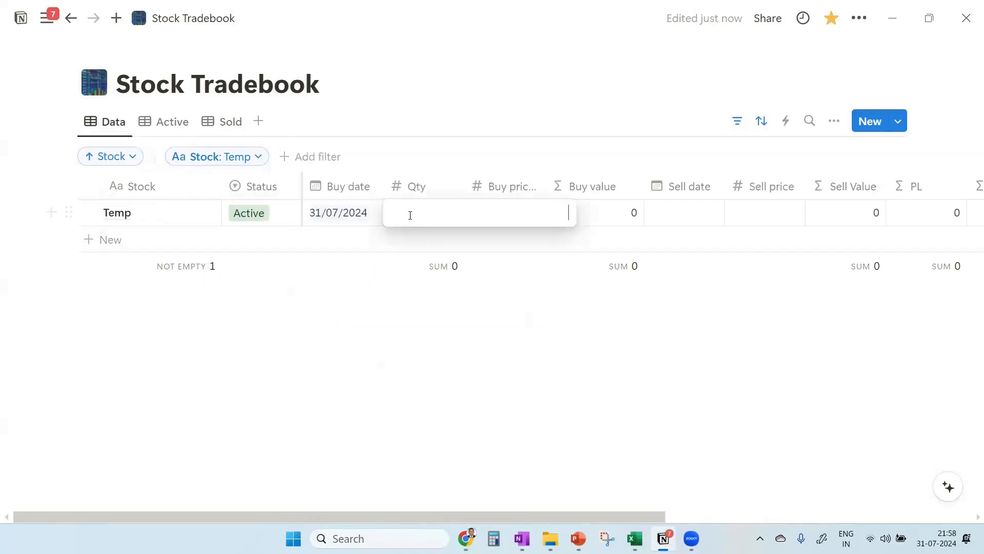
{"action": "type", "text": "22"}
{"action": "key", "text": "Escape"}
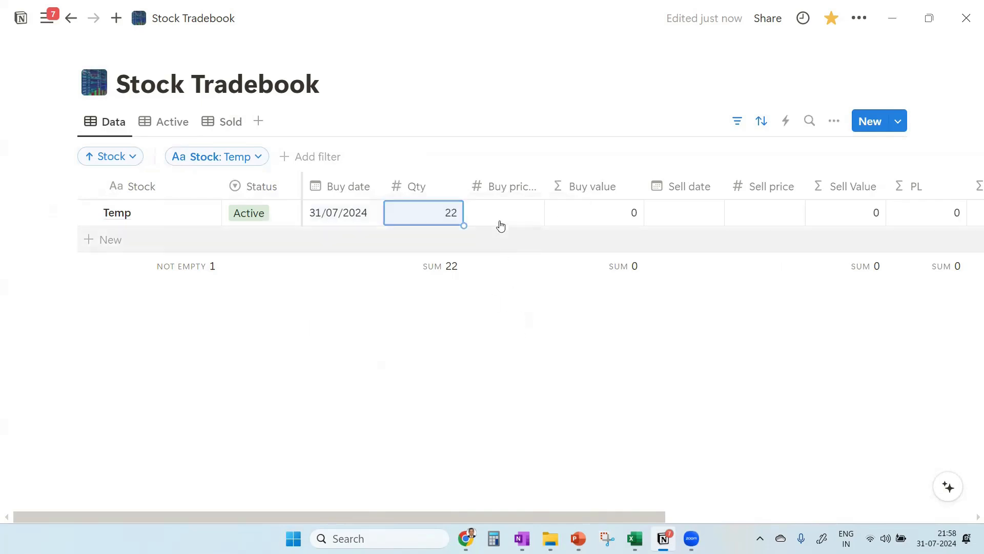
{"action": "left_click", "coordinate": [501, 214]}
{"action": "type", "text": "1200"}
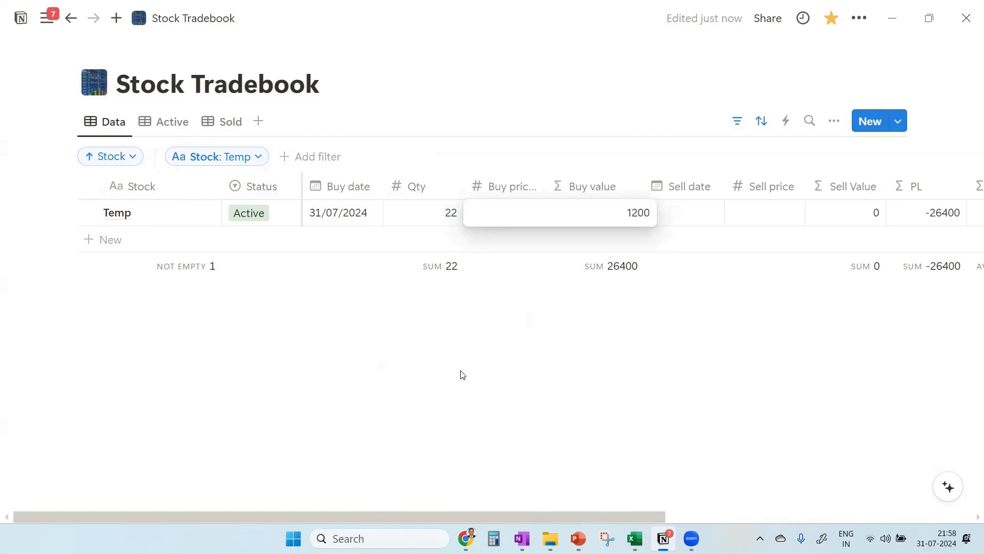
{"action": "key", "text": "Escape"}
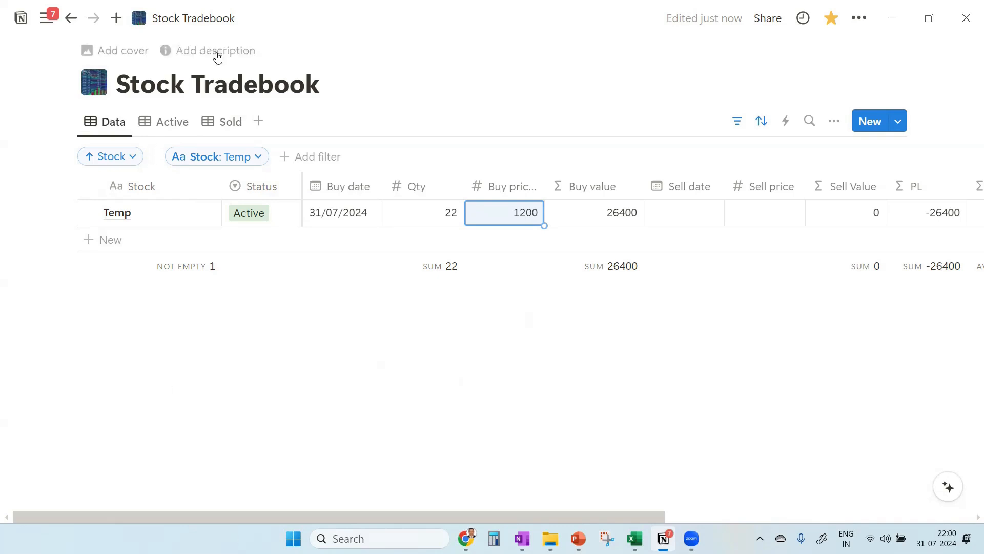
{"action": "left_click", "coordinate": [218, 58]}
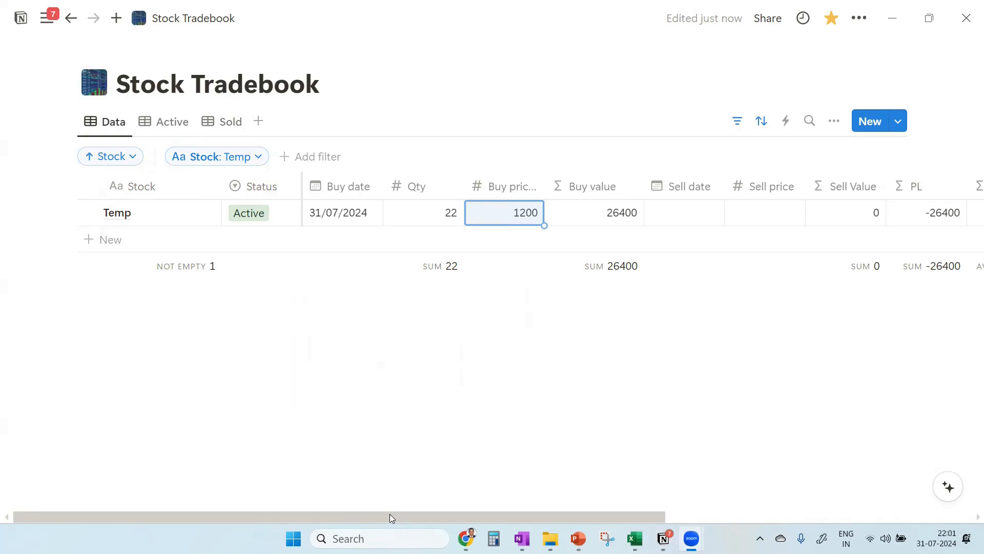
{"action": "left_click_drag", "start_coordinate": [390, 513], "coordinate": [339, 518]}
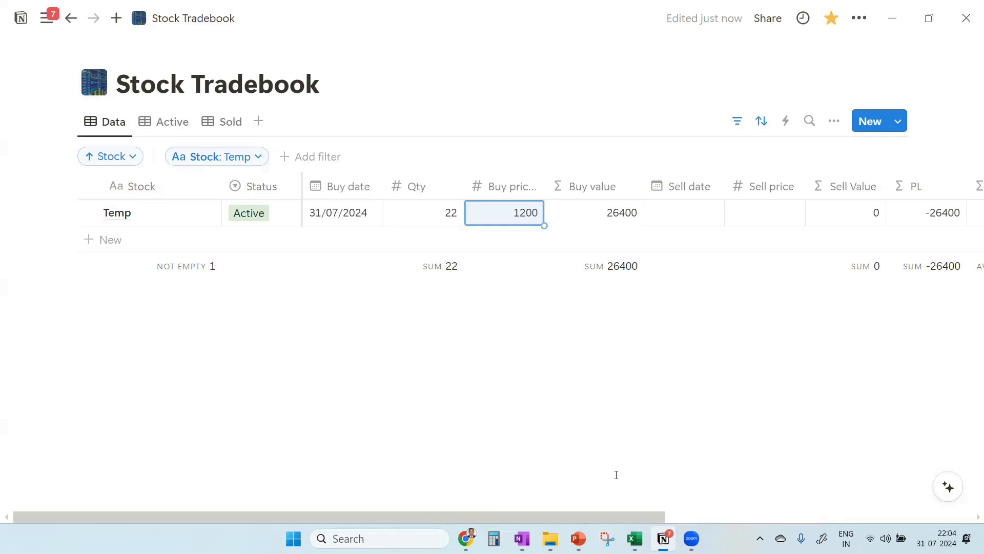
{"action": "mouse_move", "coordinate": [664, 538]}
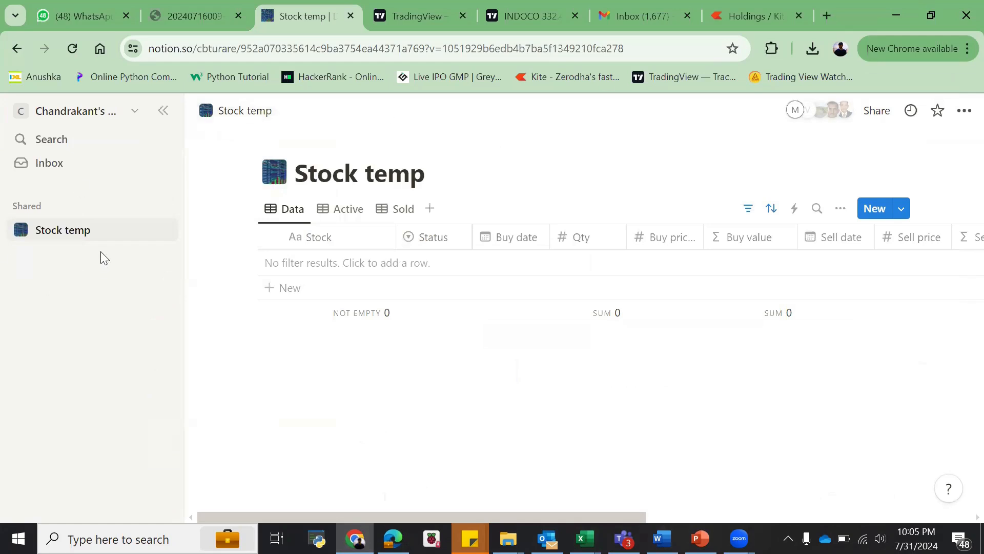
{"action": "right_click", "coordinate": [73, 234]}
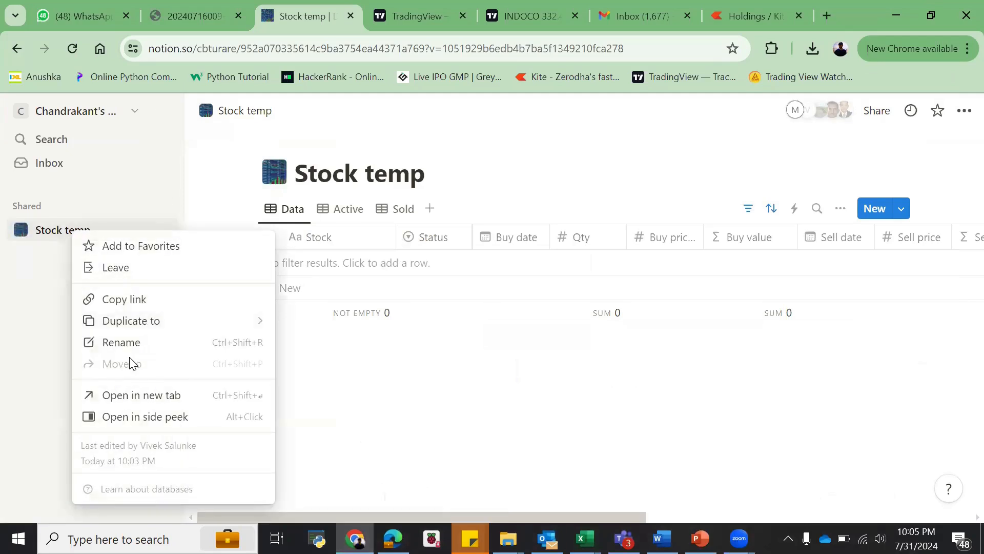
{"action": "mouse_move", "coordinate": [150, 327]}
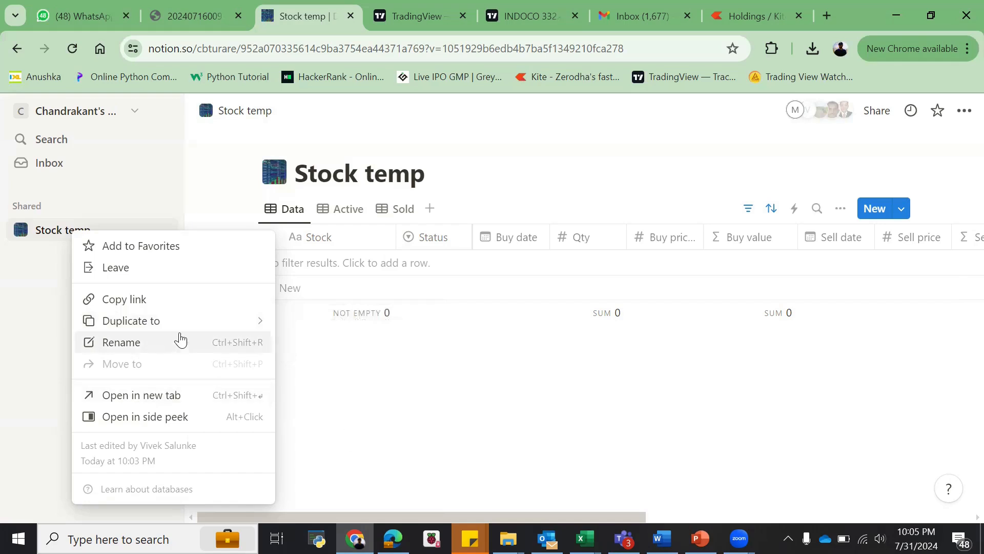
{"action": "mouse_move", "coordinate": [178, 335]}
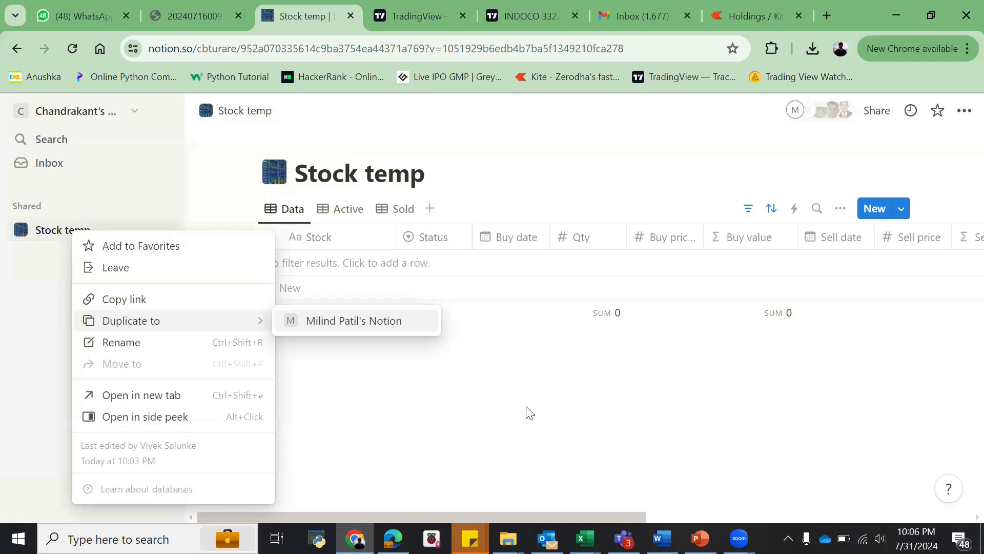
{"action": "left_click", "coordinate": [527, 406]}
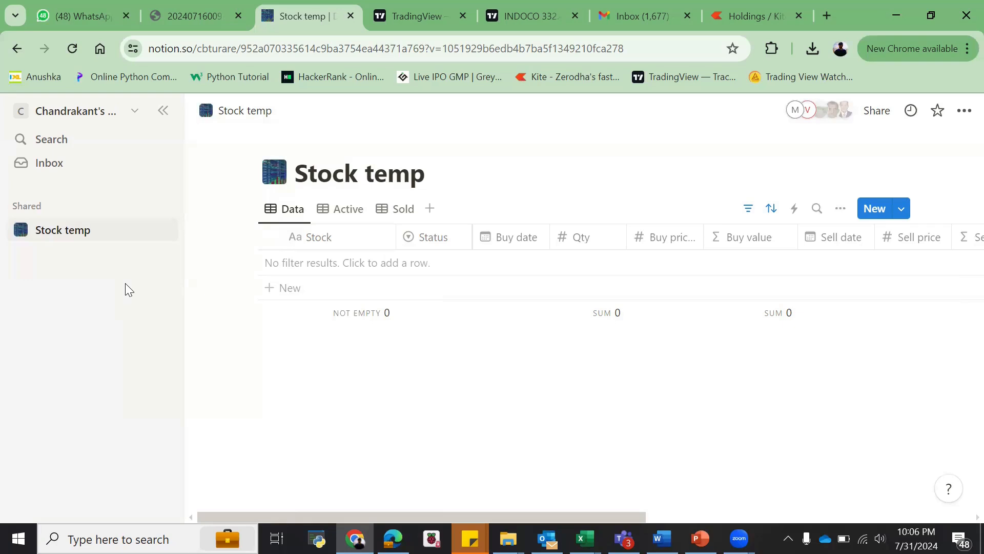
- Duplicate the shared Stock temp page to the personal Notion workspace
{"action": "right_click", "coordinate": [87, 230]}
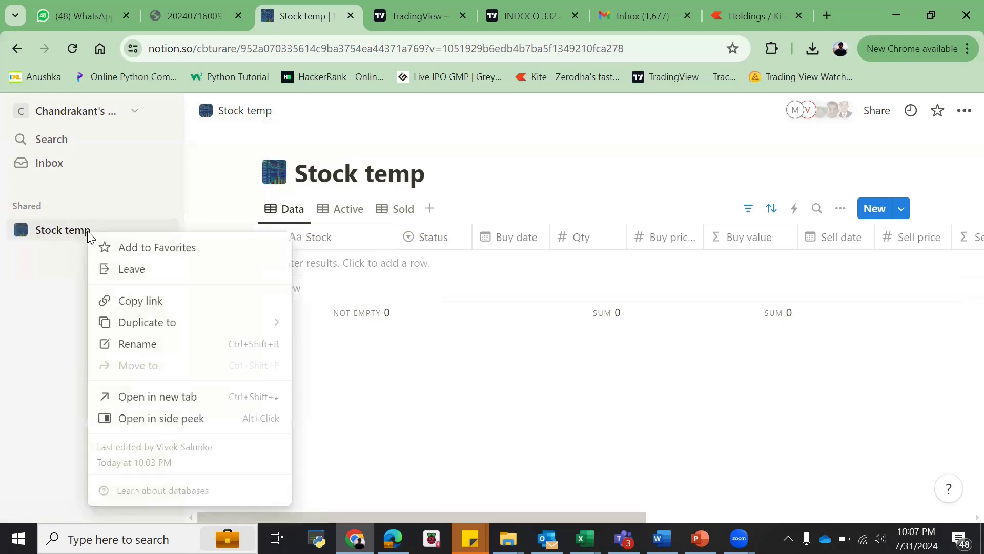
{"action": "mouse_move", "coordinate": [149, 325]}
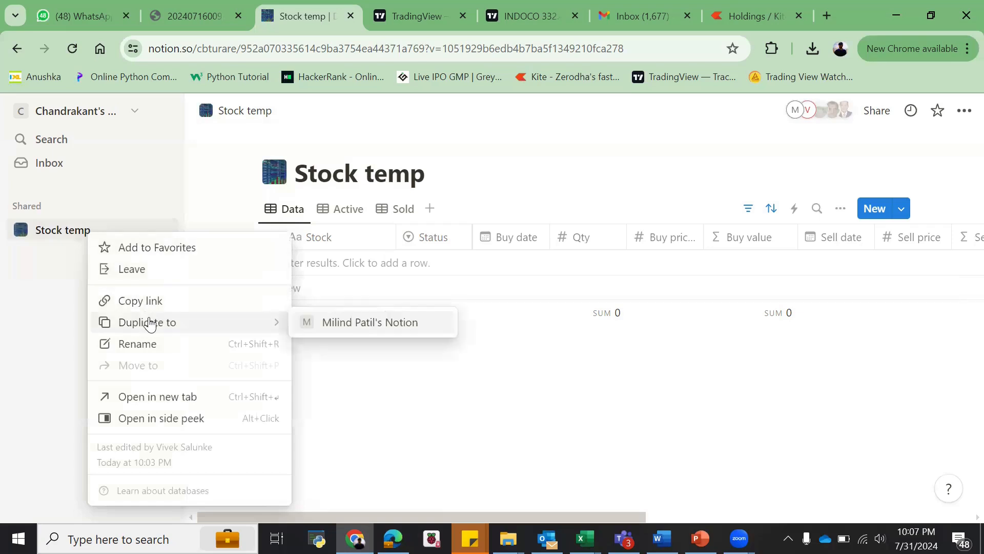
{"action": "left_click", "coordinate": [351, 324]}
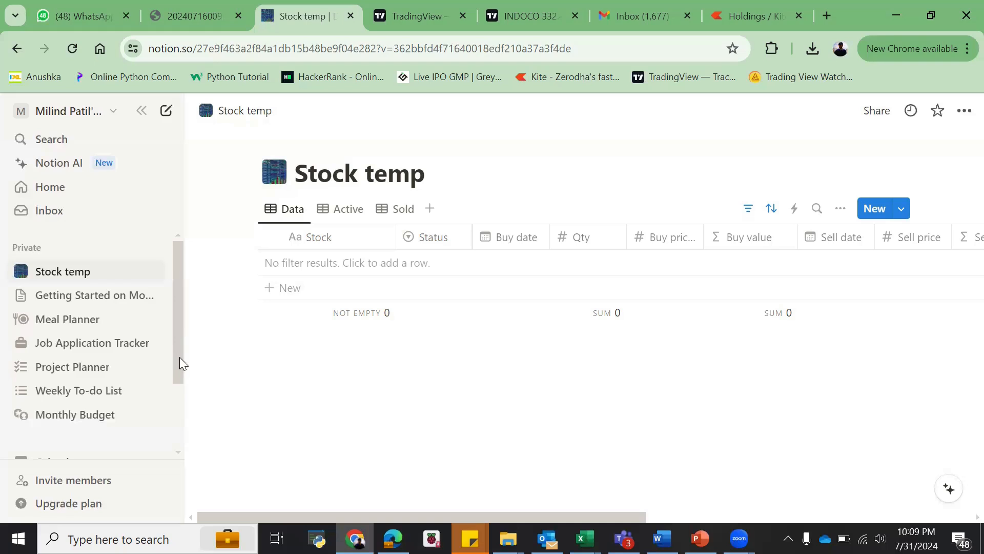
{"action": "scroll", "coordinate": [180, 357], "scroll_direction": "down", "scroll_amount": 3}
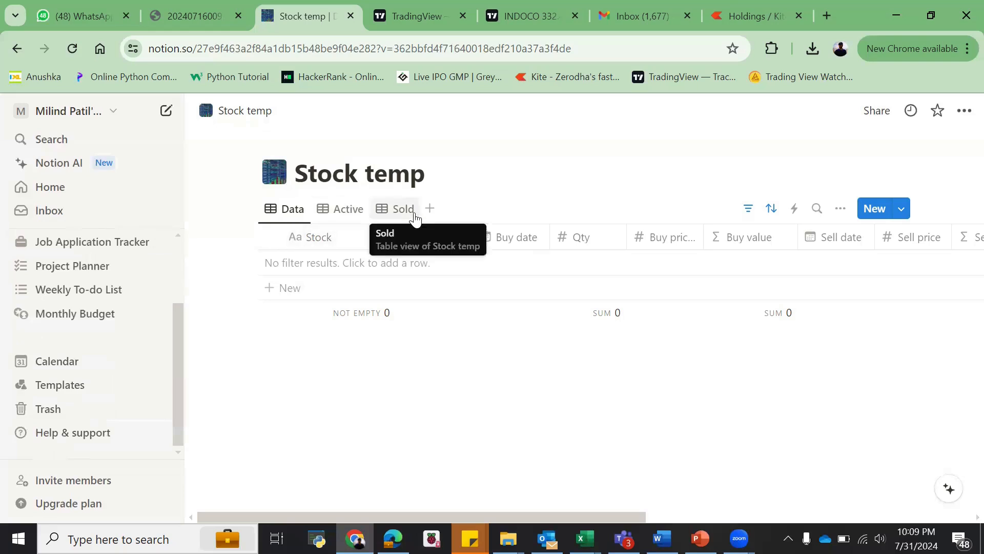
- Add a new row to the Data table and clear its prefilled Autoi stock name
{"action": "left_click", "coordinate": [290, 289]}
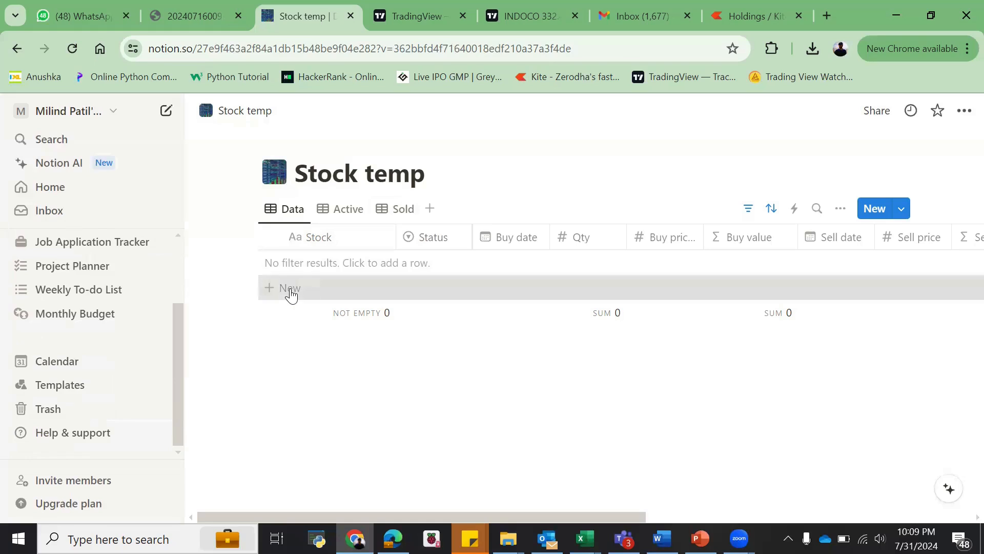
{"action": "type", "text": "Autoi"}
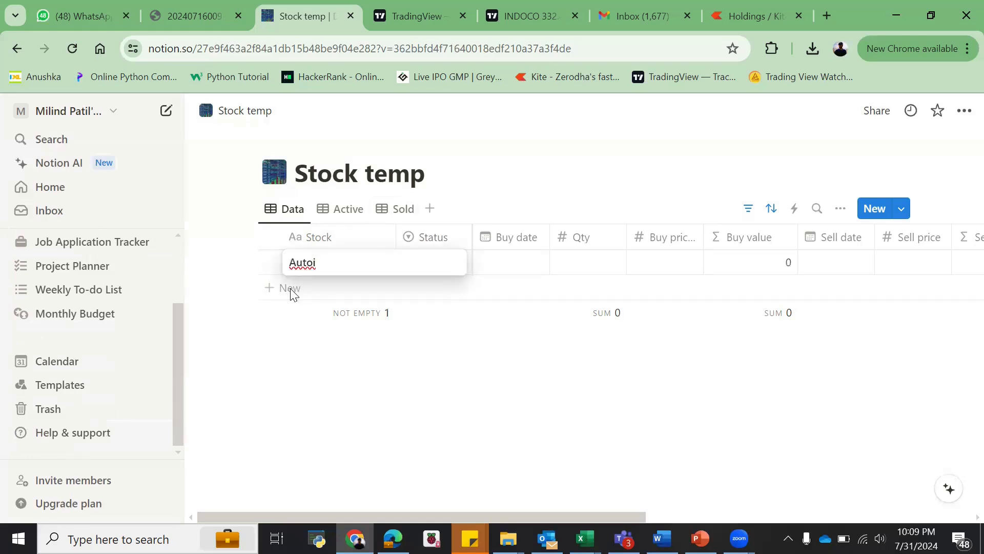
{"action": "key", "text": "BackSpace"}
{"action": "key", "text": "BackSpace"}
{"action": "key", "text": "BackSpace"}
{"action": "key", "text": "BackSpace"}
{"action": "key", "text": "BackSpace"}
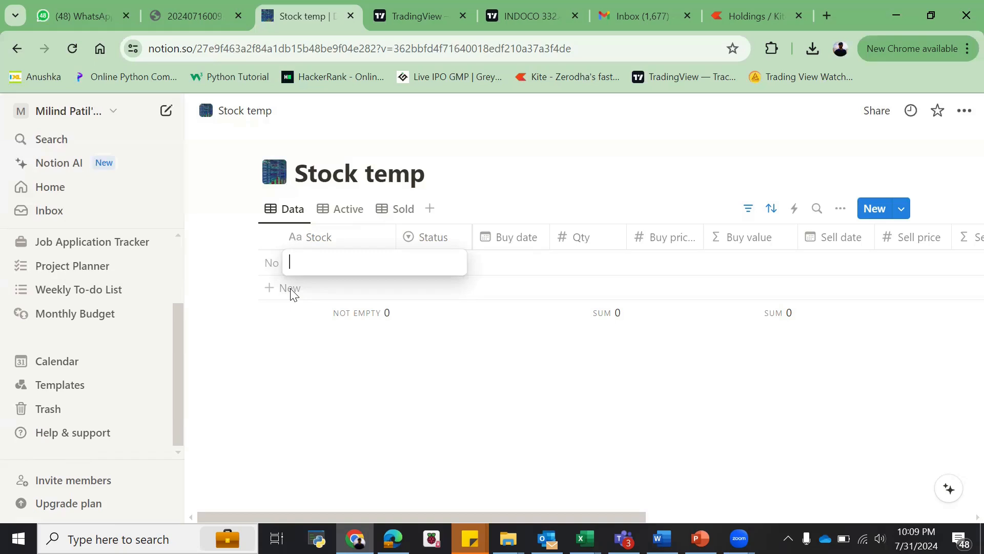
{"action": "key", "text": "alt+Tab"}
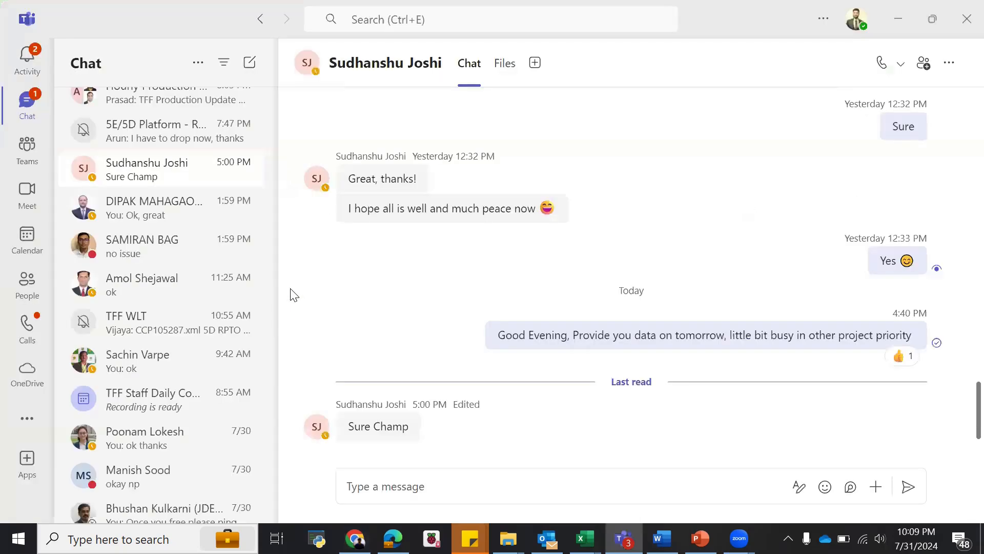
{"action": "key", "text": "alt+Tab"}
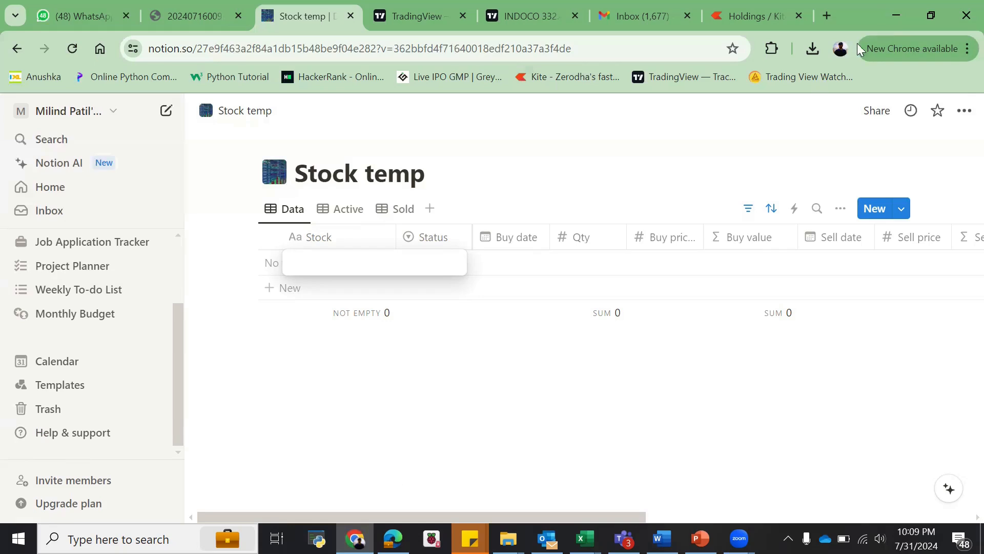
{"action": "double_click", "coordinate": [861, 11]}
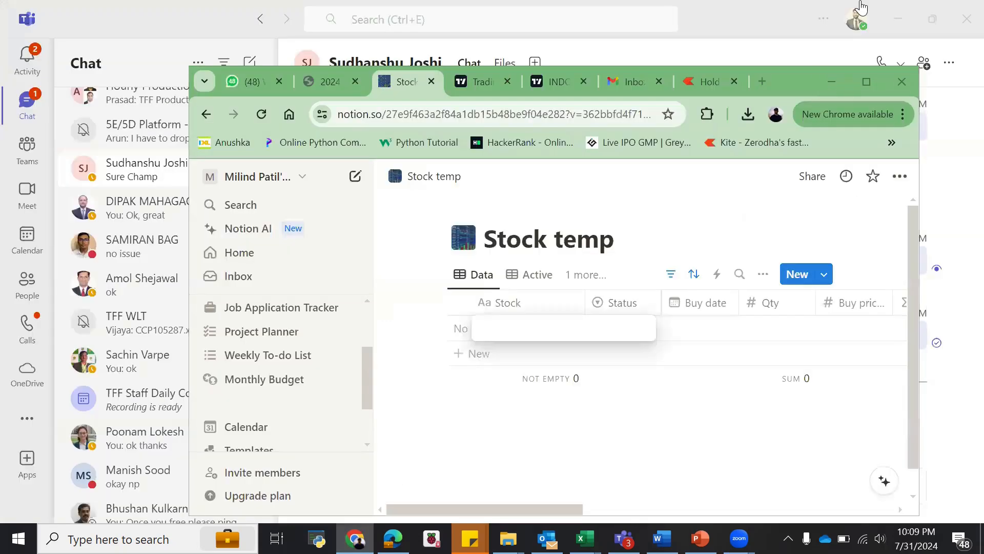
{"action": "left_click", "coordinate": [867, 81]}
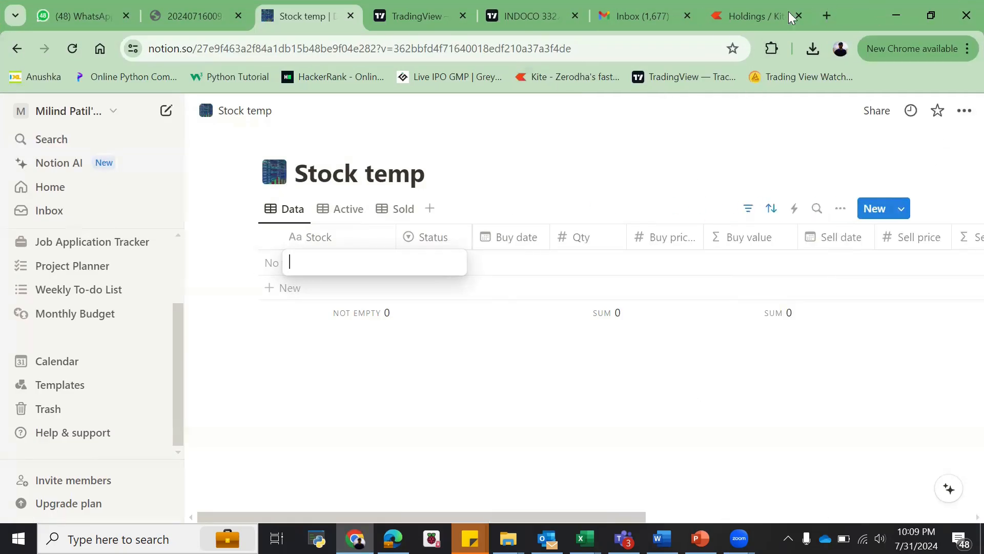
- Check the Kite holdings, return to the Stock temp page and name the new row Alpa
{"action": "left_click", "coordinate": [761, 15]}
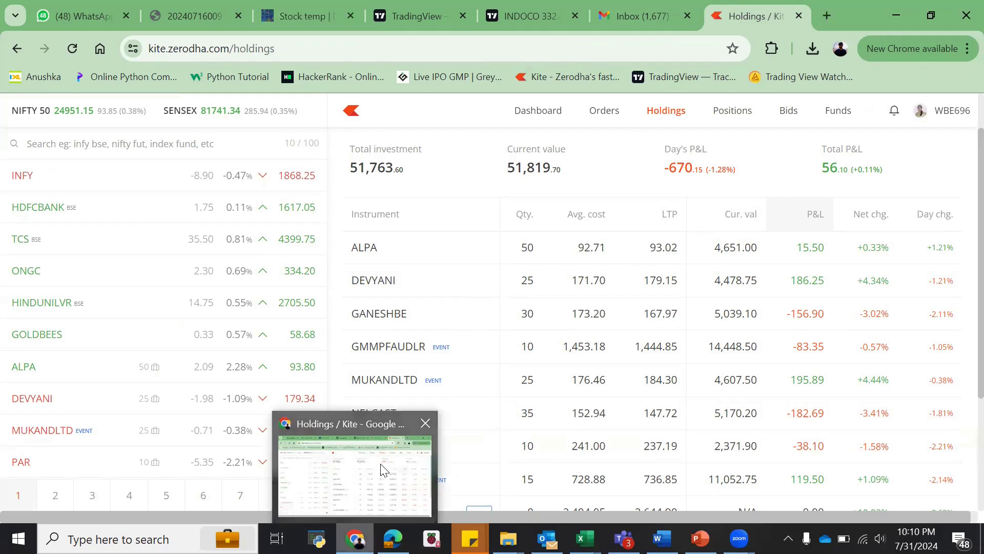
{"action": "left_click", "coordinate": [890, 16]}
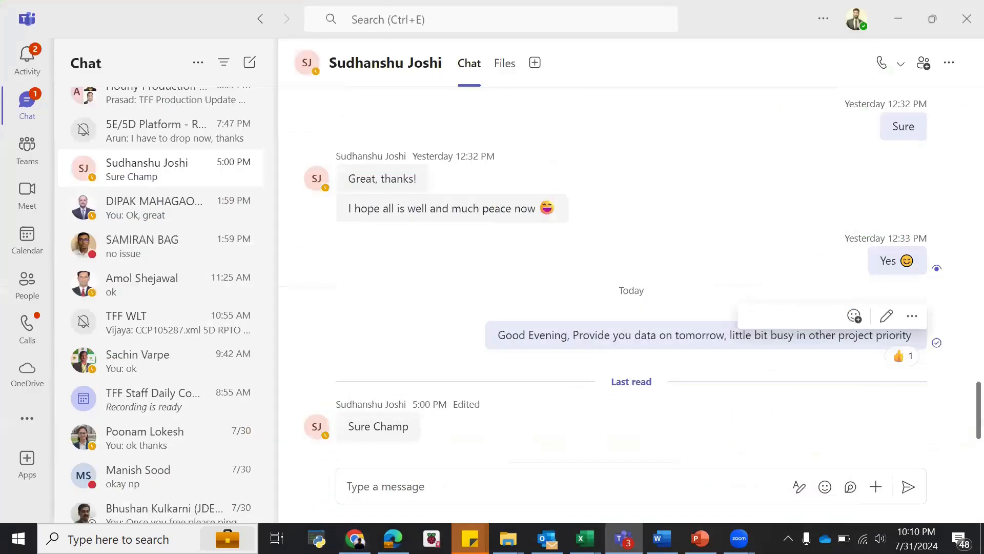
{"action": "left_click", "coordinate": [364, 468]}
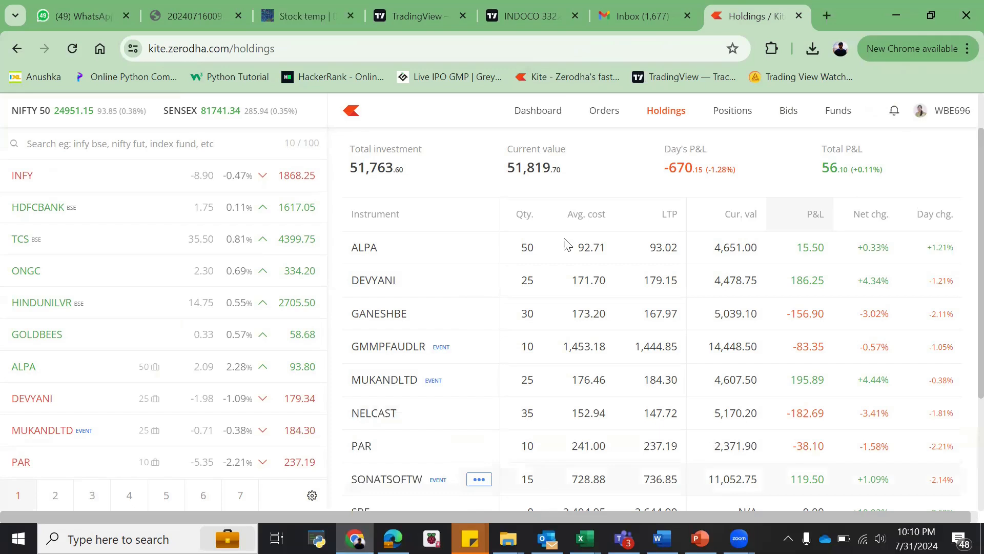
{"action": "left_click", "coordinate": [301, 16]}
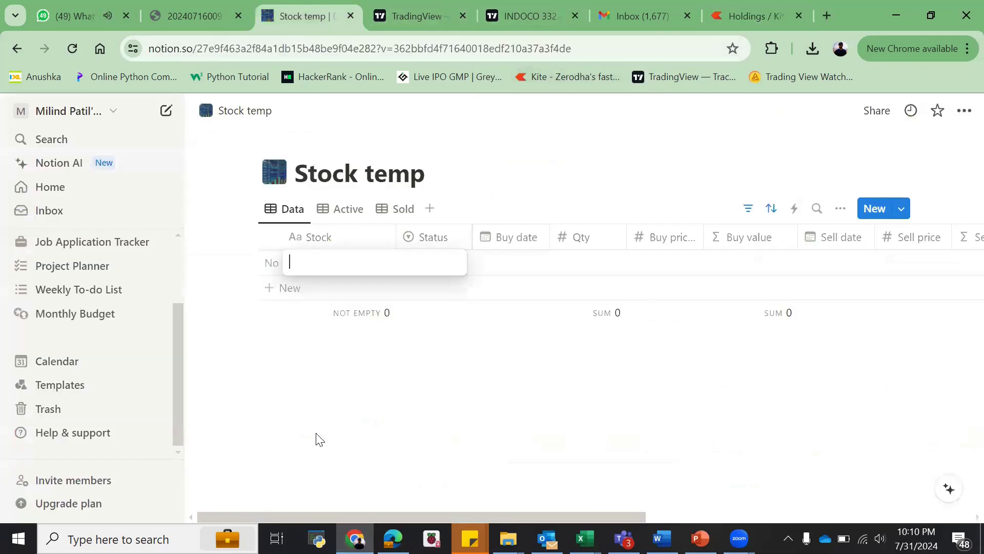
{"action": "type", "text": "Alpa"}
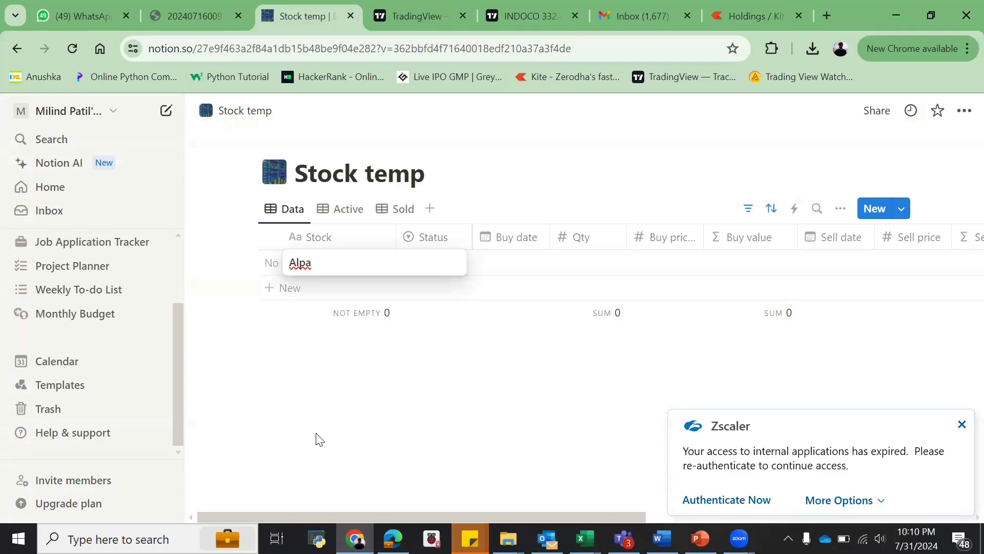
{"action": "key", "text": "Return"}
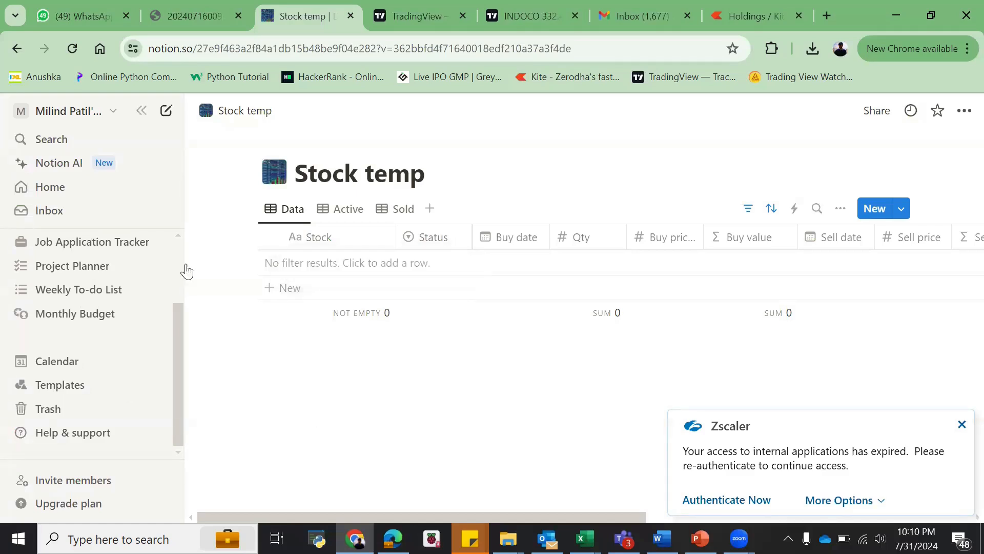
- Add another row to the Data table, leaving its stock name empty
{"action": "left_click", "coordinate": [296, 291]}
{"action": "type", "text": "Autoi"}
{"action": "key", "text": "BackSpace"}
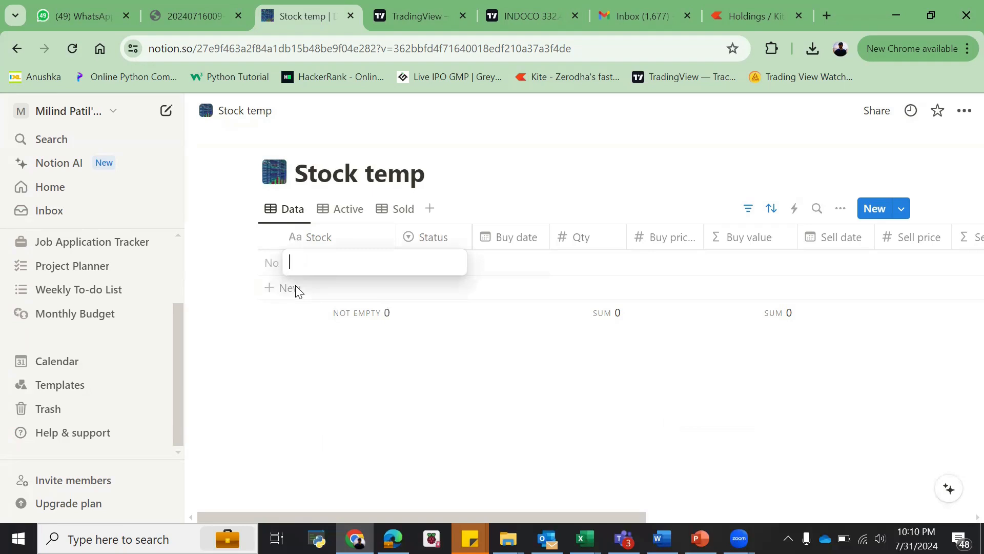
{"action": "left_click", "coordinate": [379, 359]}
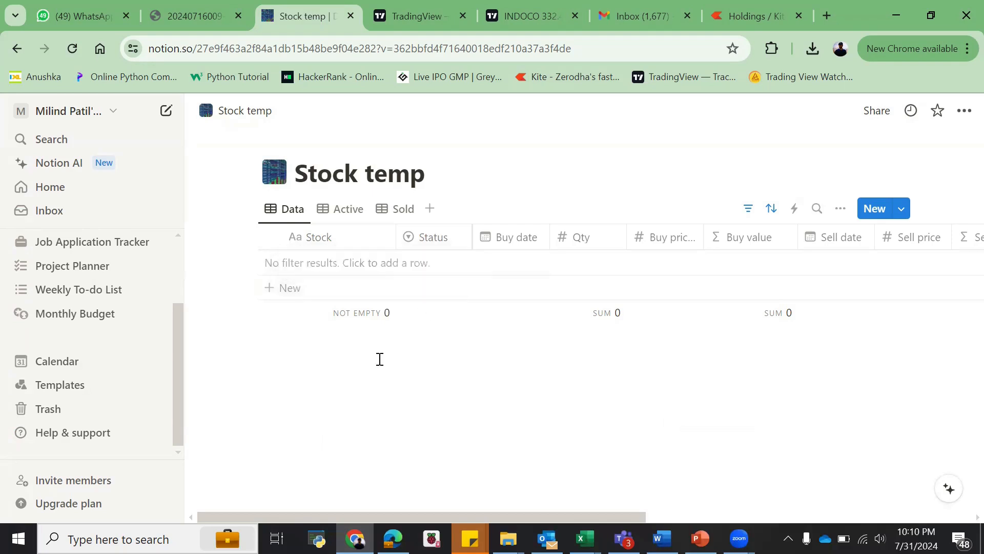
- Try to add a row with the stock name APA in place of the prefilled Autoi, and clear the name again
{"action": "left_click", "coordinate": [277, 287]}
{"action": "type", "text": "Autoi"}
{"action": "key", "text": "BackSpace"}
{"action": "key", "text": "BackSpace"}
{"action": "key", "text": "BackSpace"}
{"action": "key", "text": "BackSpace"}
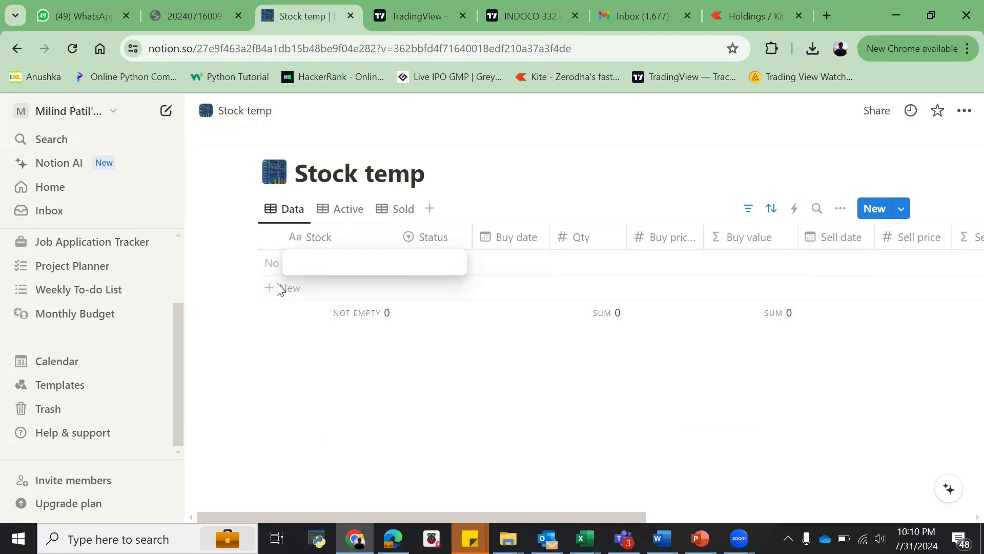
{"action": "type", "text": "APA"}
{"action": "key", "text": "BackSpace"}
{"action": "key", "text": "BackSpace"}
{"action": "key", "text": "BackSpace"}
{"action": "left_click", "coordinate": [374, 333]}
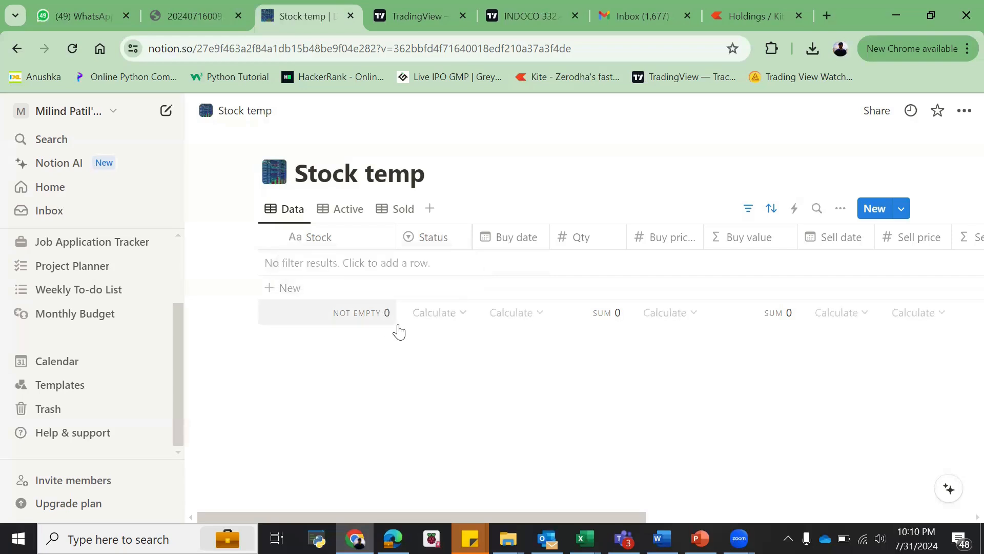
- Shorten the Stock column's name to St and restore it to Stock
{"action": "left_click", "coordinate": [323, 246]}
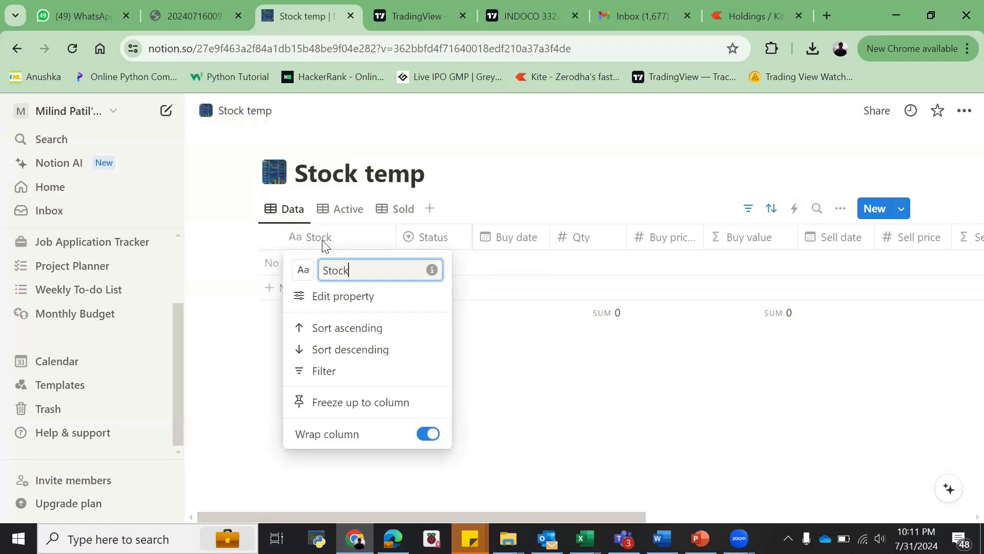
{"action": "key", "text": "BackSpace"}
{"action": "key", "text": "BackSpace"}
{"action": "key", "text": "BackSpace"}
{"action": "left_click", "coordinate": [322, 247]}
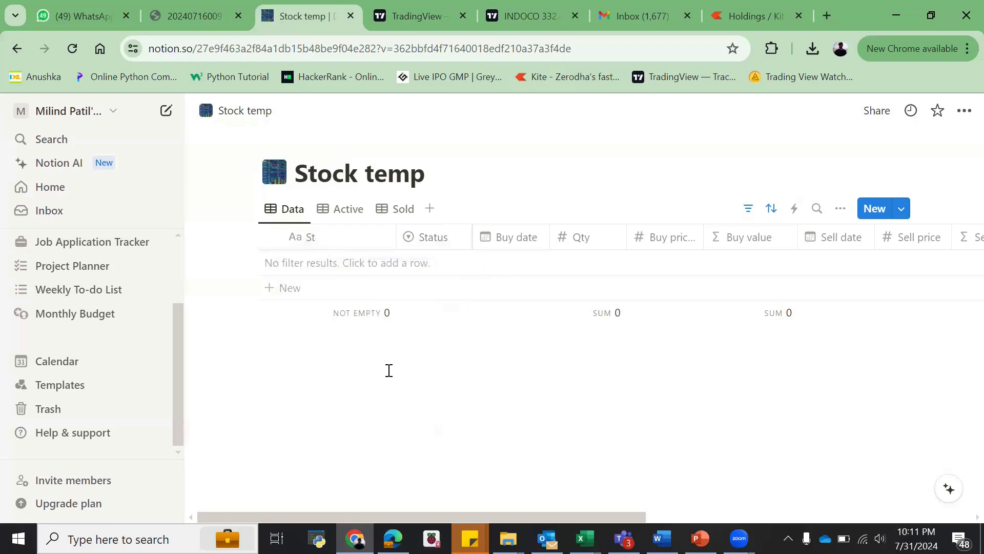
{"action": "left_click", "coordinate": [314, 239]}
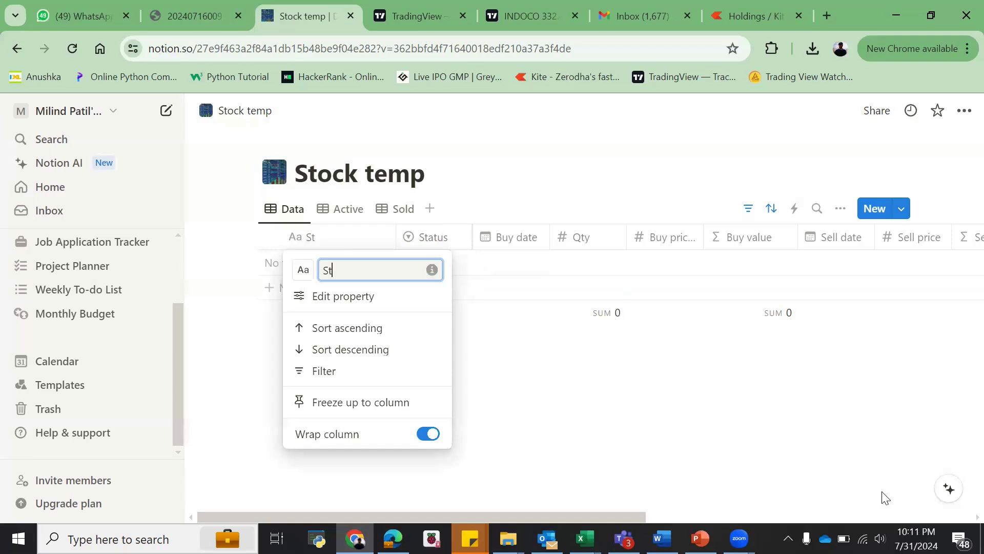
{"action": "type", "text": "O"}
{"action": "key", "text": "BackSpace"}
{"action": "type", "text": "ock"}
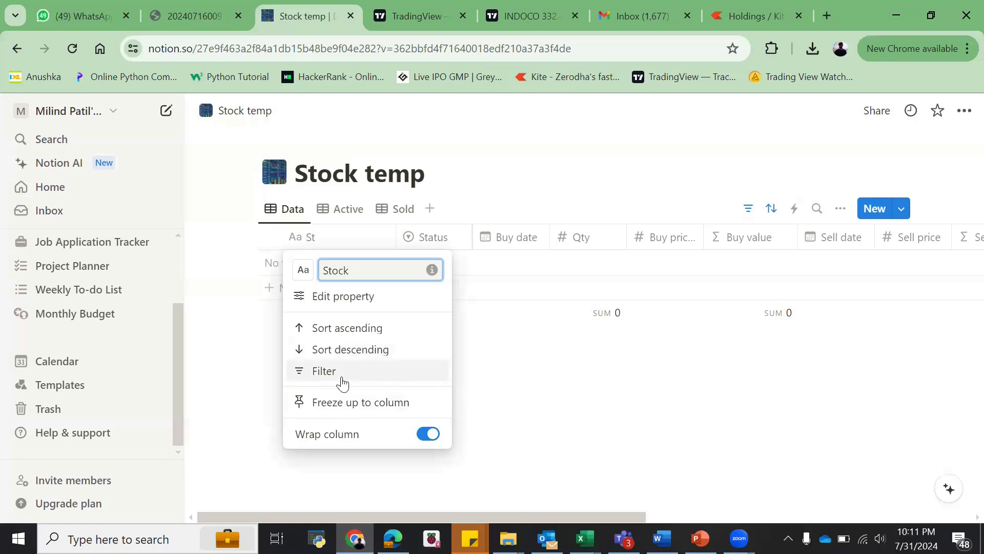
{"action": "left_click", "coordinate": [670, 383]}
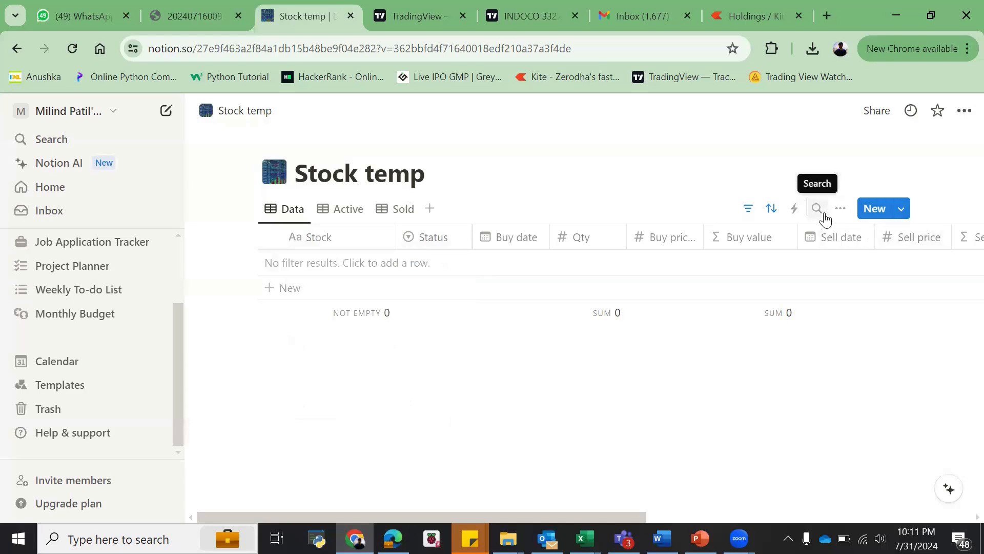
- Show the Data view's sort and filter settings and remove the ascending Stock sort
{"action": "left_click", "coordinate": [749, 209]}
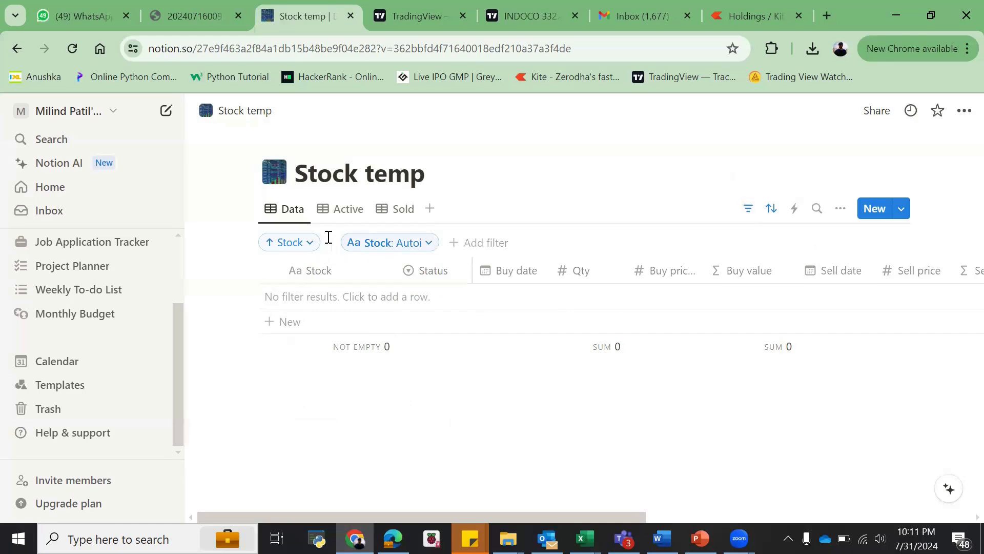
{"action": "left_click", "coordinate": [309, 244]}
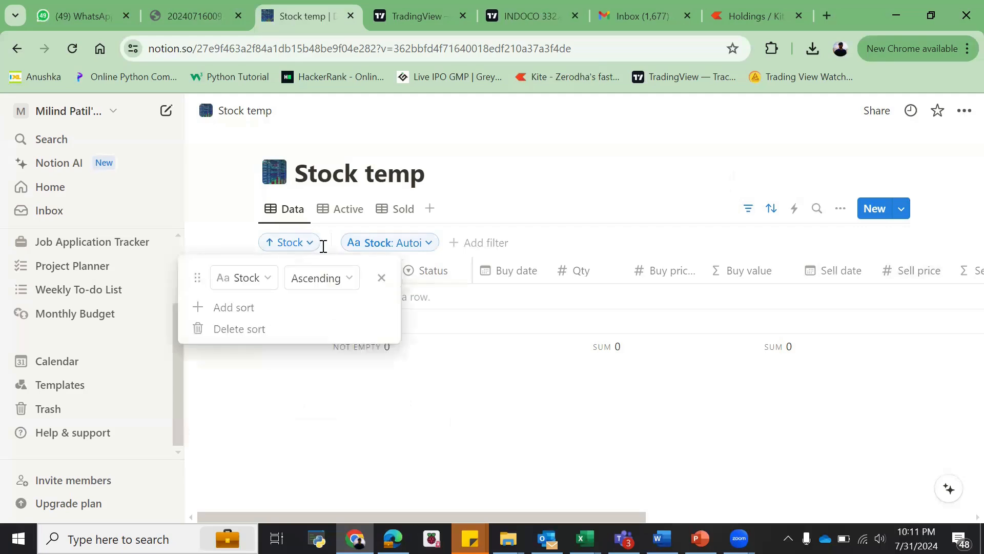
{"action": "left_click", "coordinate": [383, 278]}
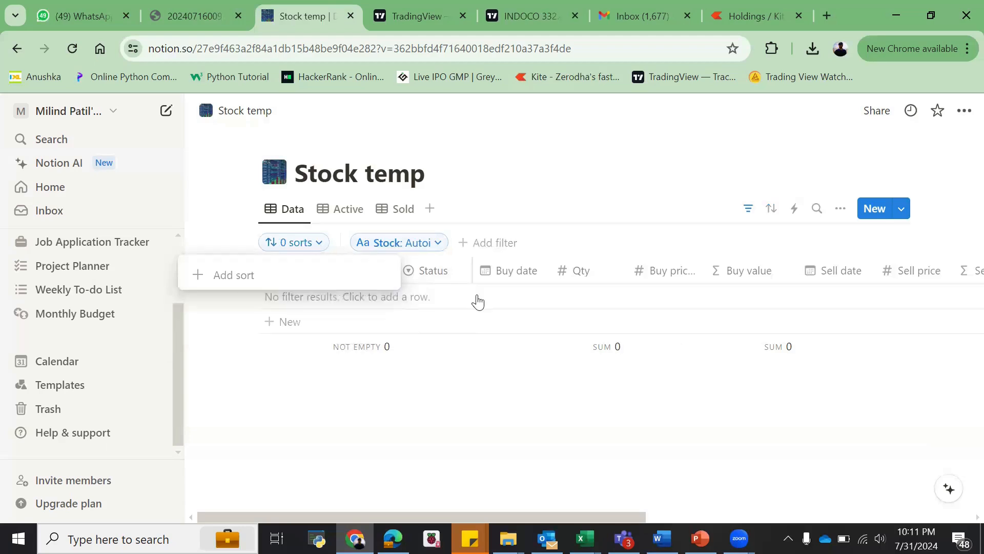
- Clear the Autoi value from the Data view's Stock filter
{"action": "left_click", "coordinate": [440, 249]}
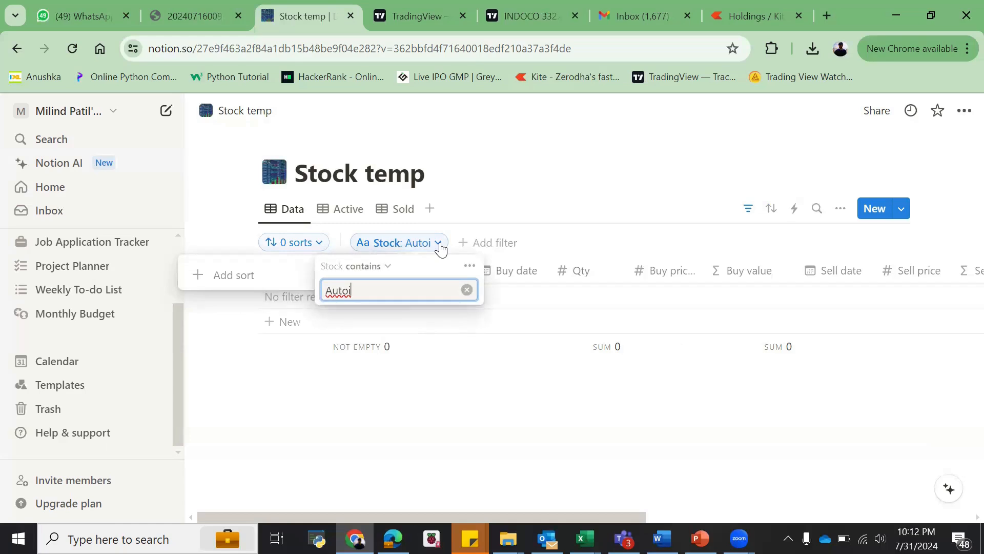
{"action": "left_click", "coordinate": [466, 290]}
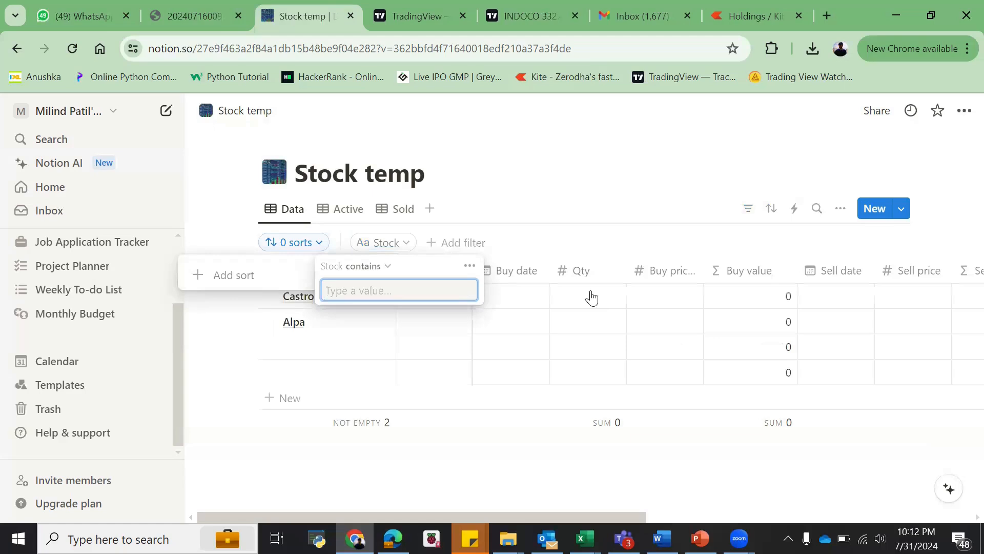
{"action": "left_click", "coordinate": [548, 190]}
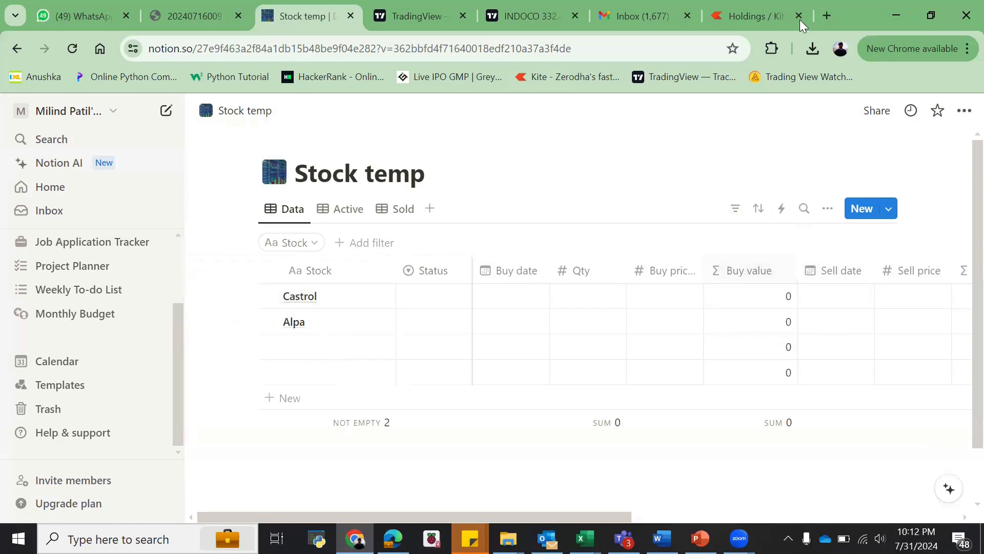
- Check the Kite holdings again, and shorten the Castrol row's stock name to Castro in the Data table
{"action": "left_click", "coordinate": [746, 21]}
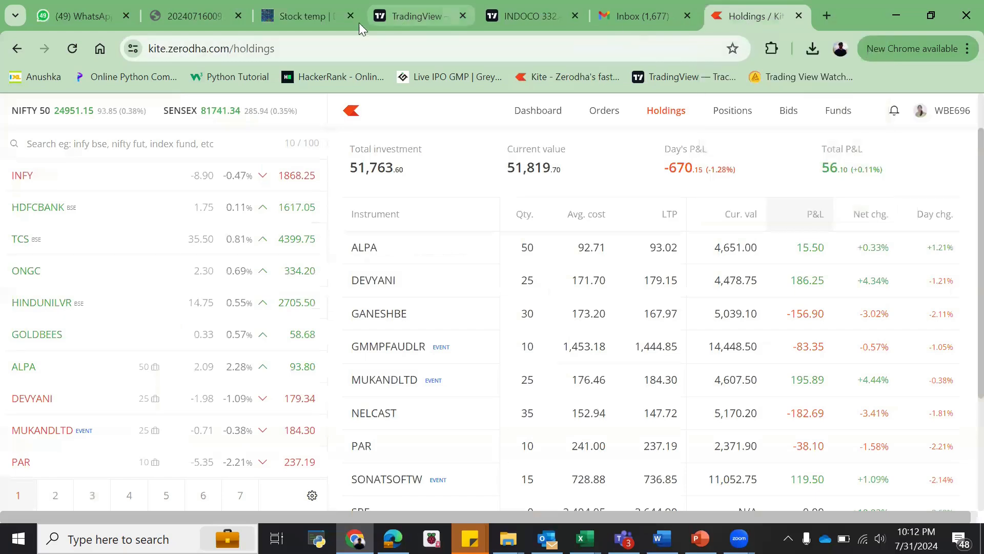
{"action": "left_click", "coordinate": [305, 15]}
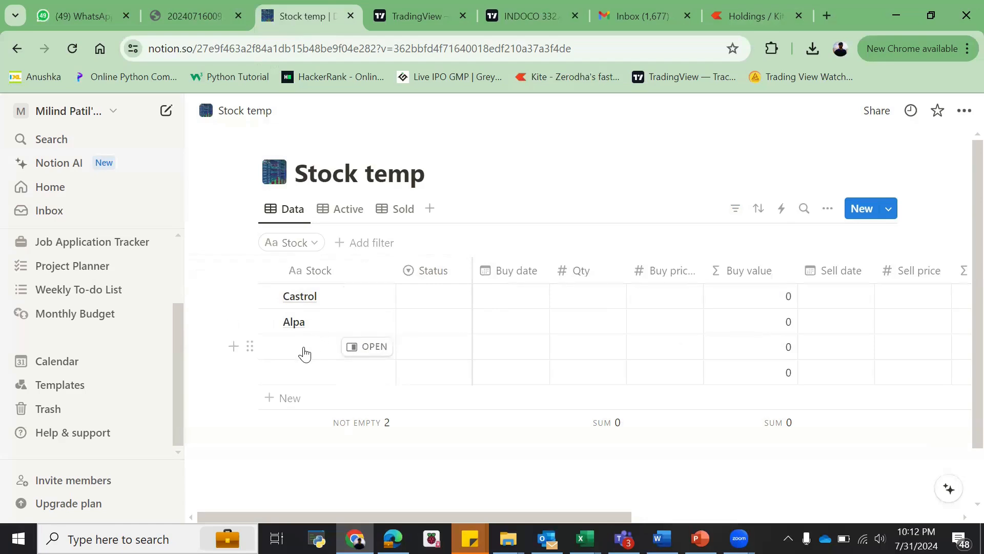
{"action": "left_click", "coordinate": [315, 296]}
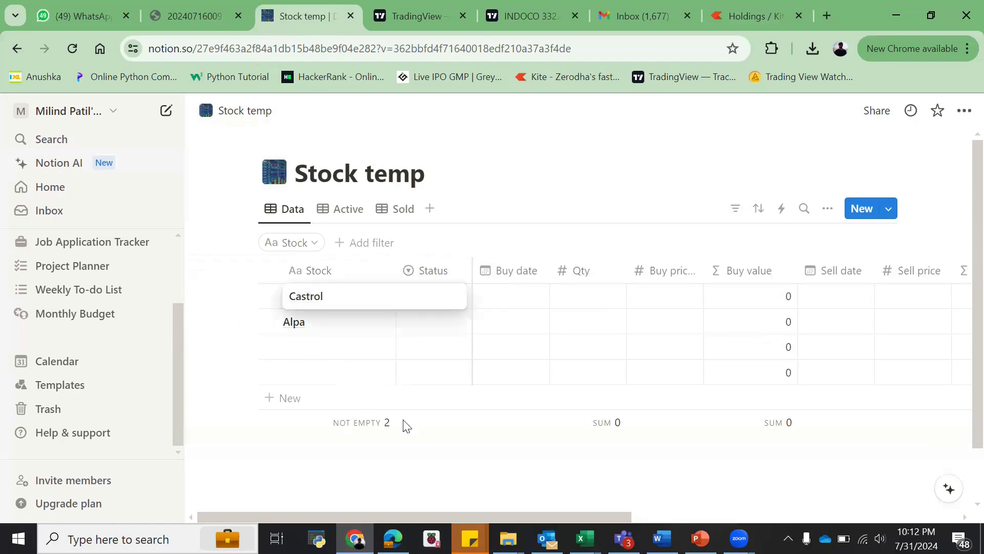
{"action": "key", "text": "BackSpace"}
{"action": "key", "text": "Escape"}
- Add a new row to the Data table with the stock name Devyani
{"action": "left_click", "coordinate": [283, 399]}
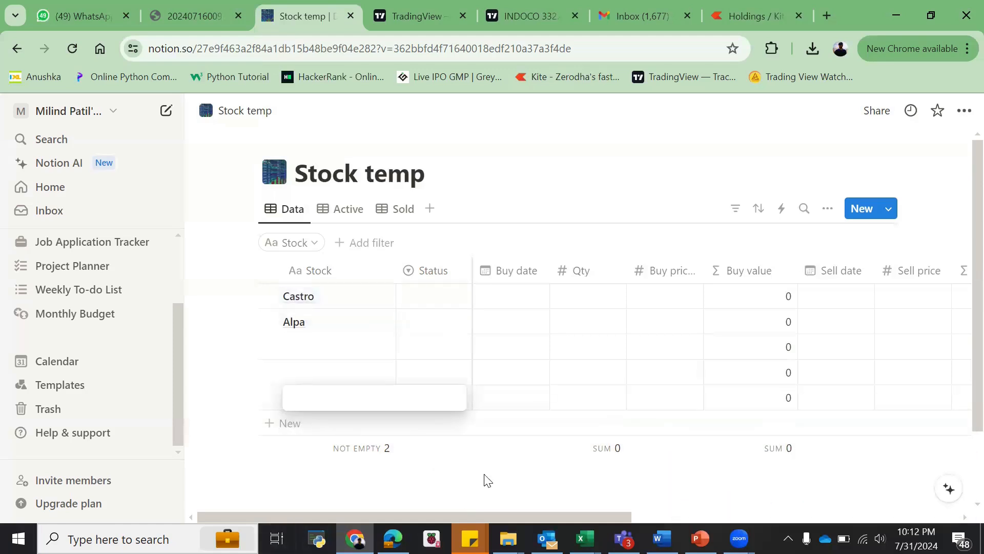
{"action": "type", "text": "Devyani"}
{"action": "key", "text": "Return"}
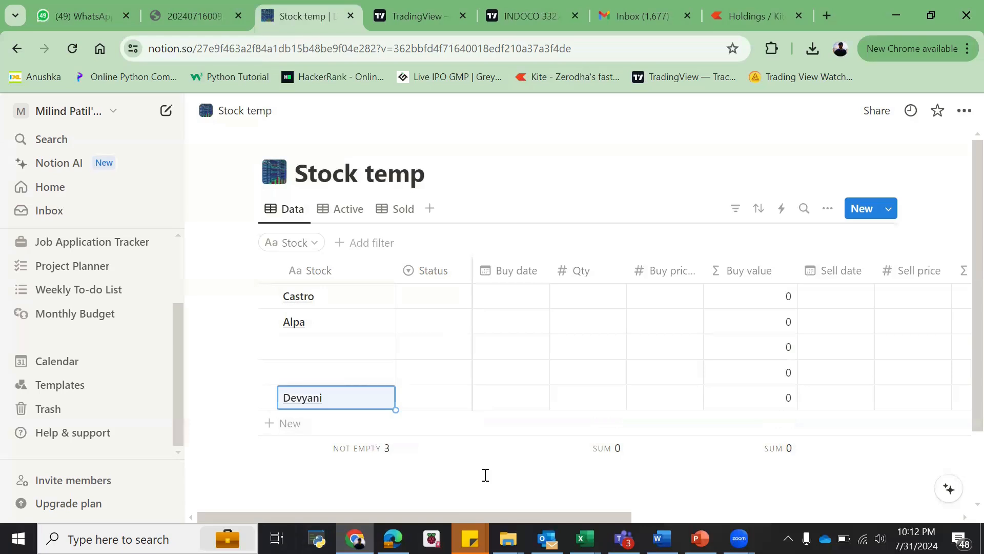
- Set the status of the Devyani row to Active
{"action": "left_click", "coordinate": [428, 397]}
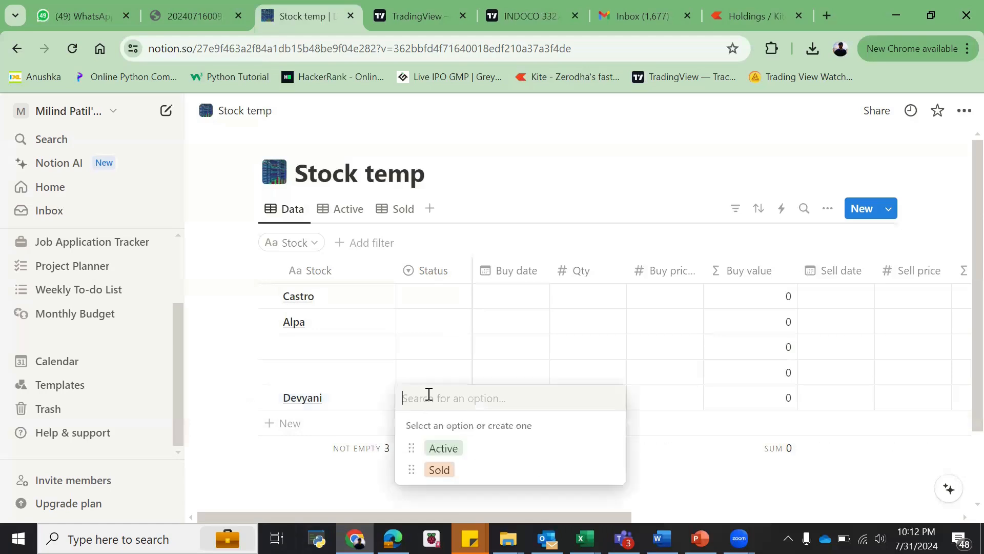
{"action": "left_click", "coordinate": [449, 452]}
{"action": "left_click", "coordinate": [503, 397]}
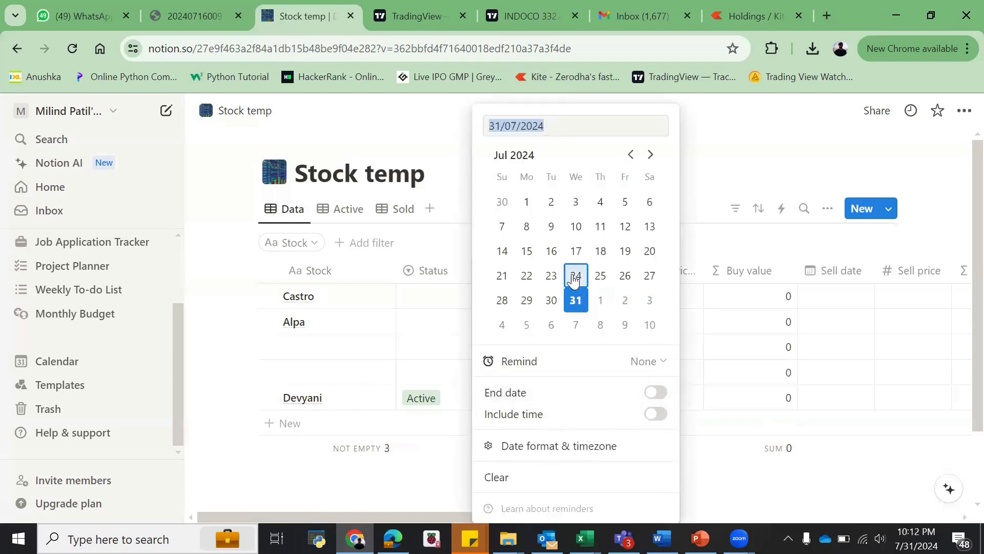
{"action": "key", "text": "Escape"}
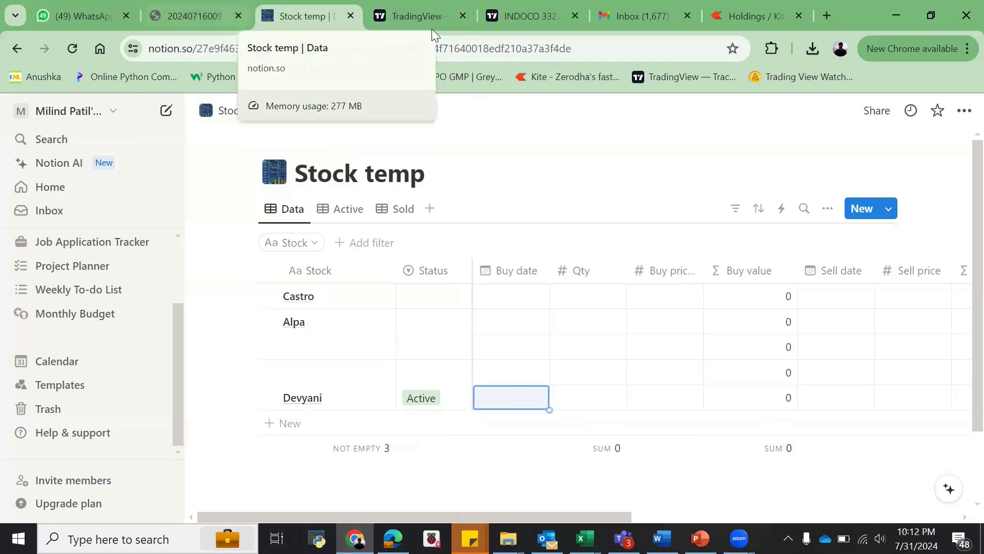
- Switch to the Kite holdings and view the breakdown of the DEVYANI holding to find its purchase details
{"action": "left_click", "coordinate": [743, 15]}
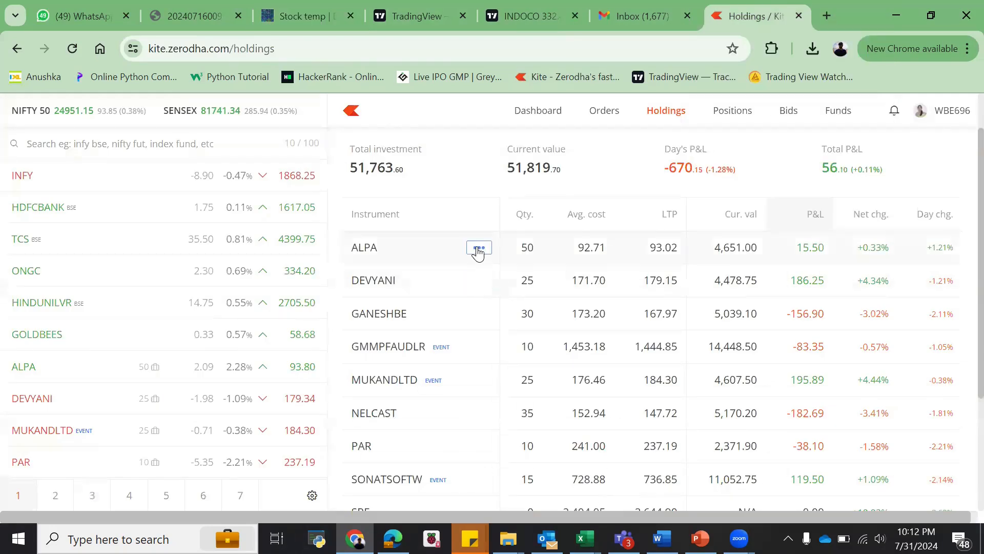
{"action": "left_click", "coordinate": [478, 250]}
{"action": "left_click", "coordinate": [479, 282]}
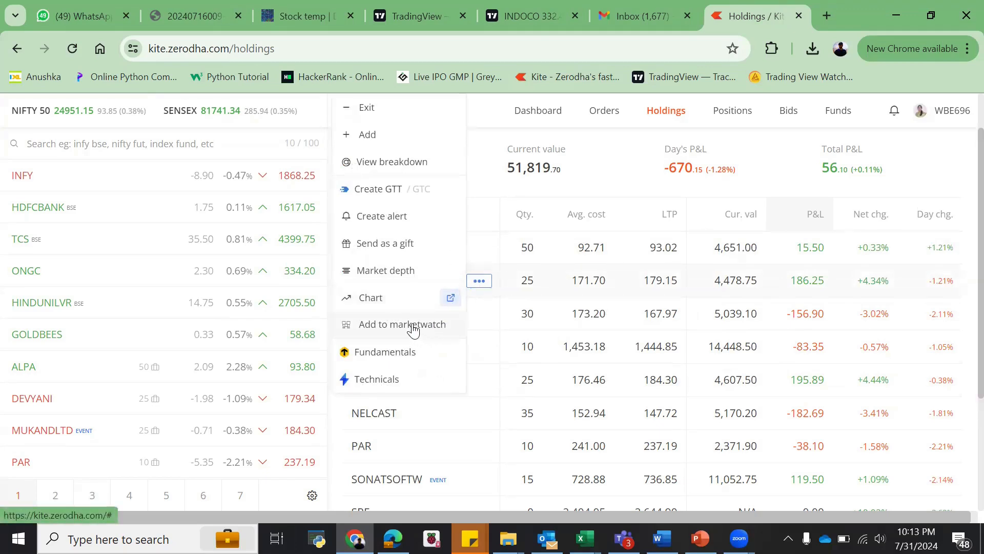
{"action": "left_click", "coordinate": [394, 169]}
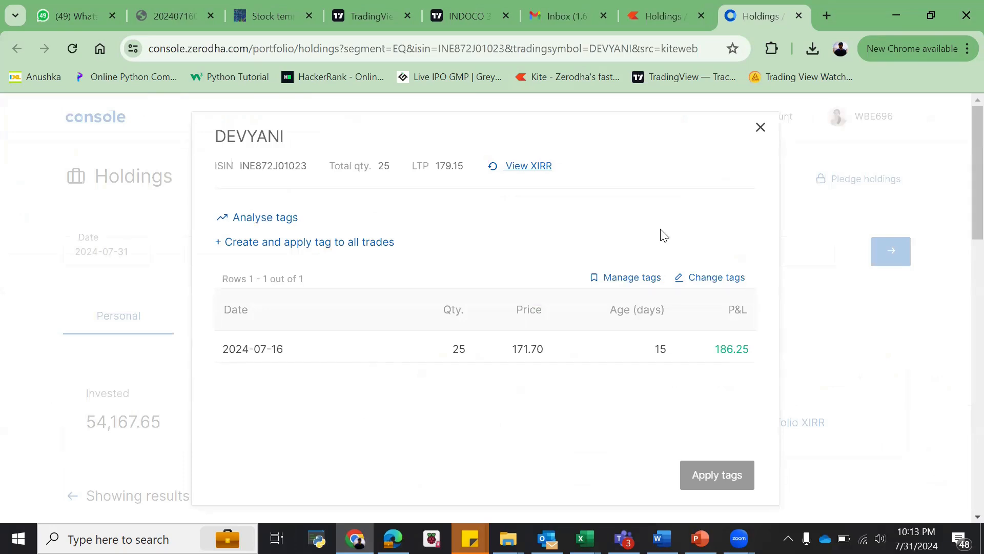
- Return to the Notion Stock temp page and set the Devyani row's buy date to 16/07/2024
{"action": "left_click", "coordinate": [270, 13]}
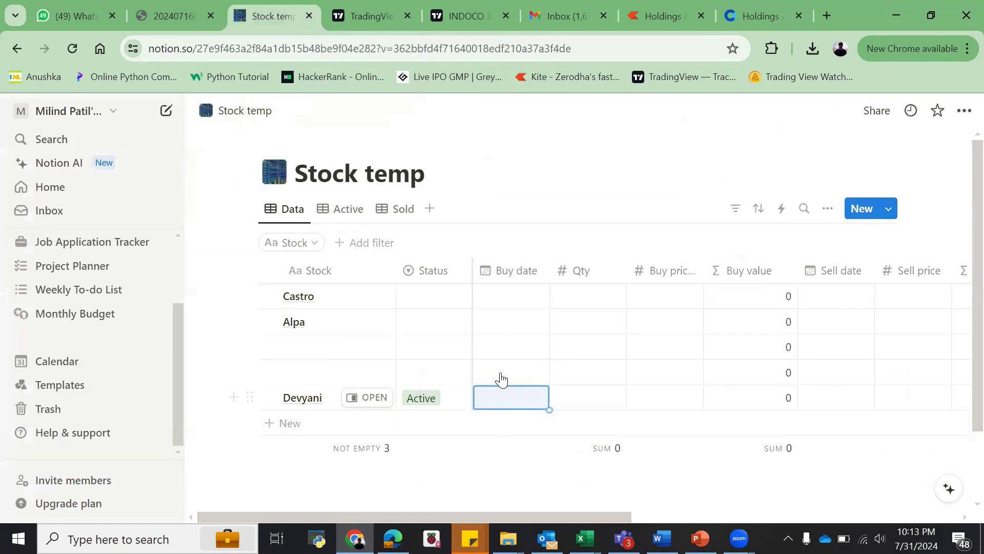
{"action": "left_click", "coordinate": [496, 397]}
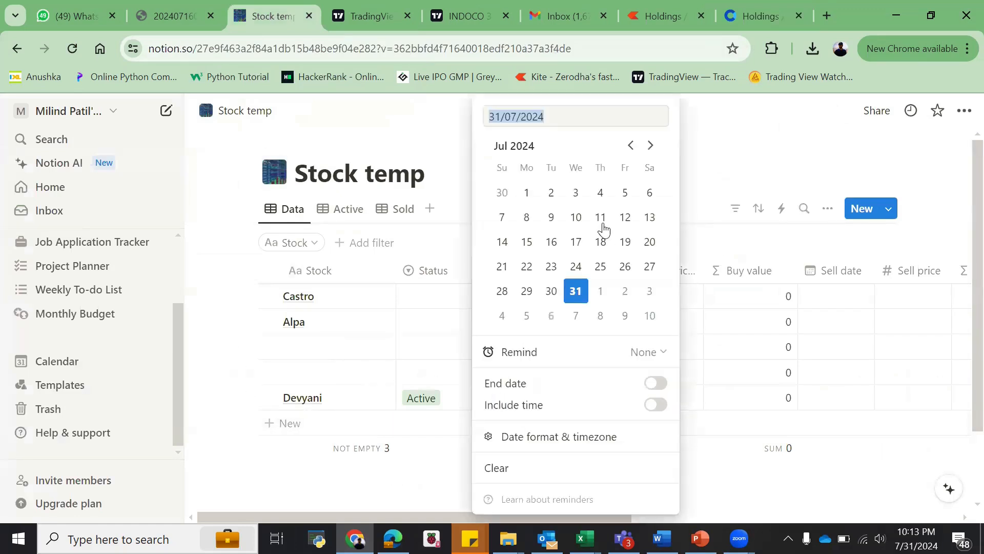
{"action": "left_click", "coordinate": [553, 242]}
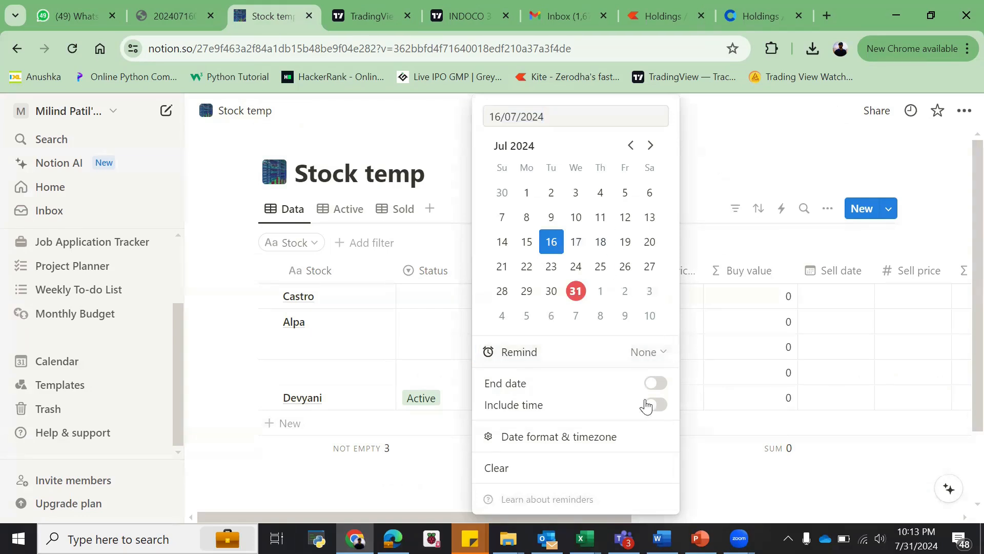
{"action": "left_click", "coordinate": [695, 363]}
- Enter a quantity of 25 and a buy price of 171.70 in the Devyani row
{"action": "left_click", "coordinate": [587, 392]}
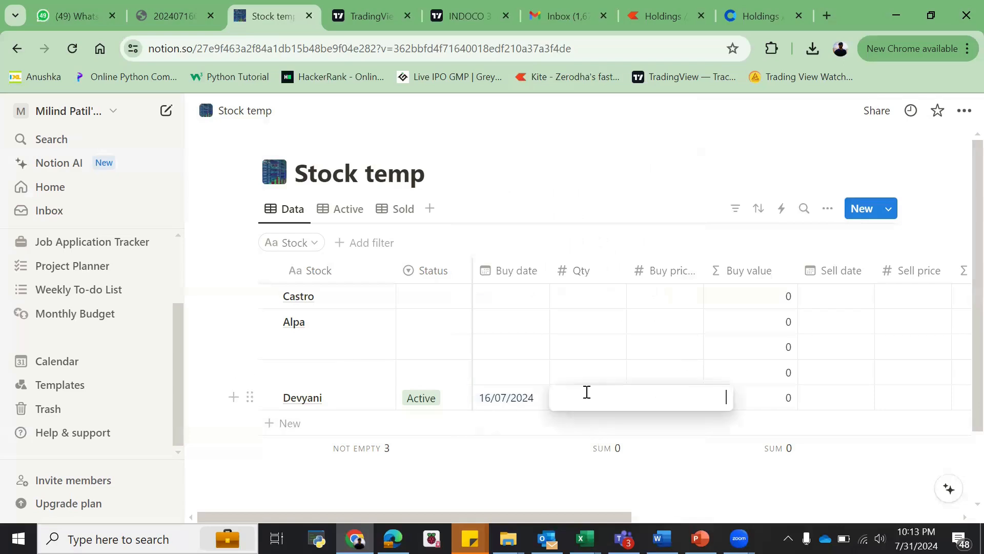
{"action": "type", "text": "25"}
{"action": "key", "text": "Tab"}
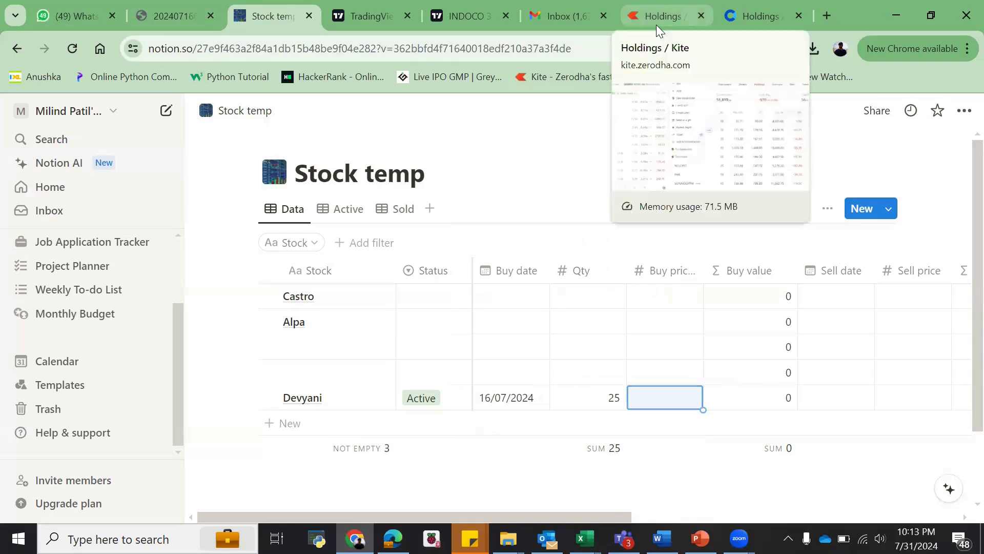
{"action": "type", "text": "171.70"}
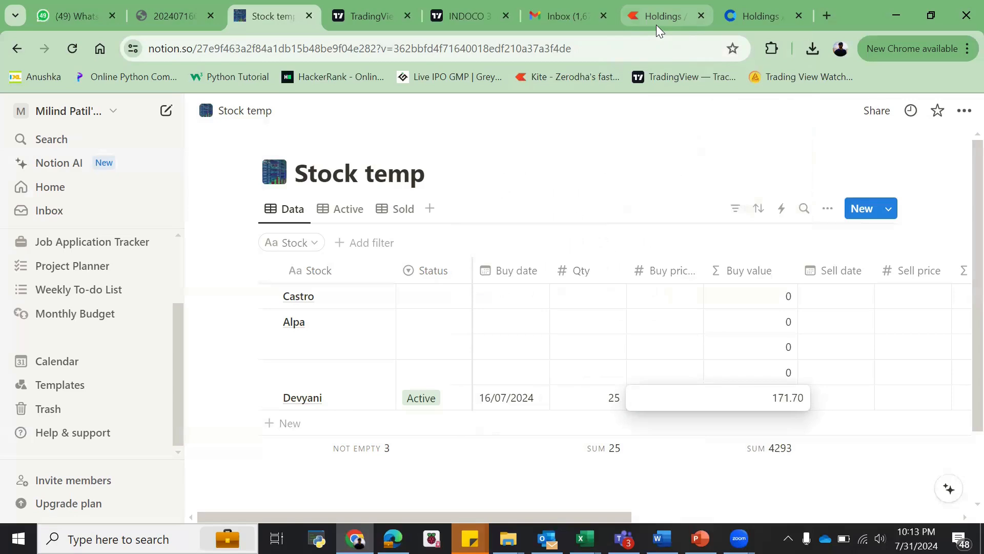
{"action": "key", "text": "Tab"}
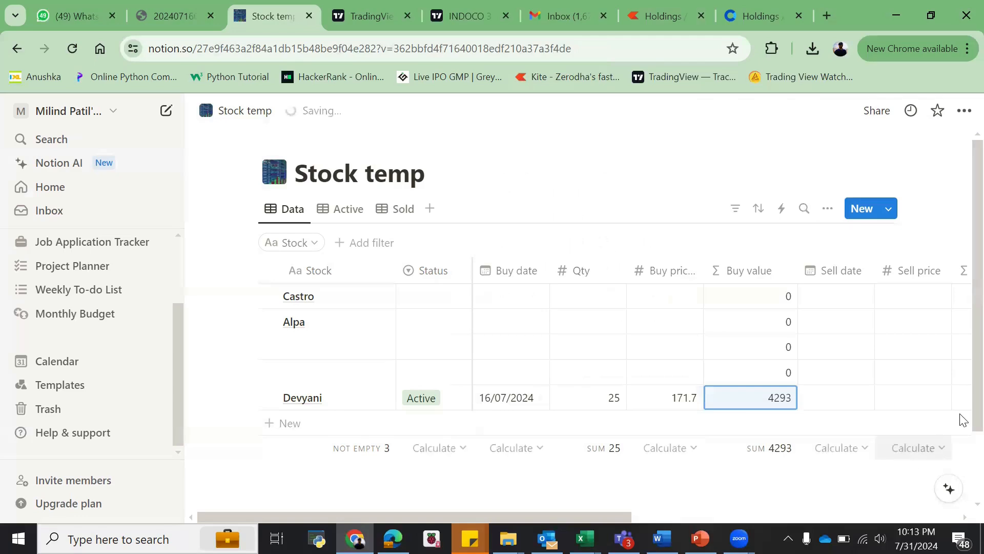
- Rename the Data view as All Stocks, and dismiss the Zscaler notification
{"action": "scroll", "coordinate": [962, 420], "scroll_direction": "down", "scroll_amount": 1}
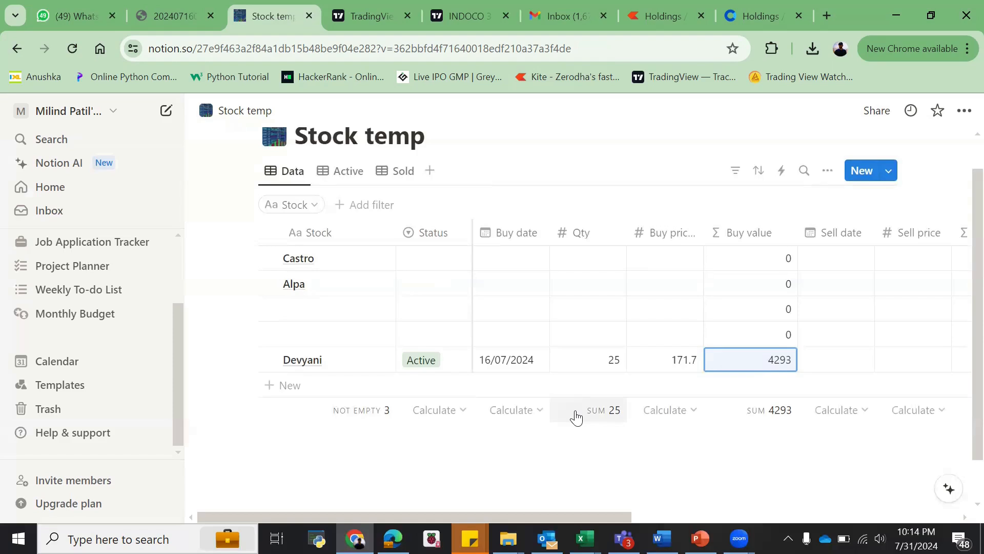
{"action": "left_click", "coordinate": [300, 175]}
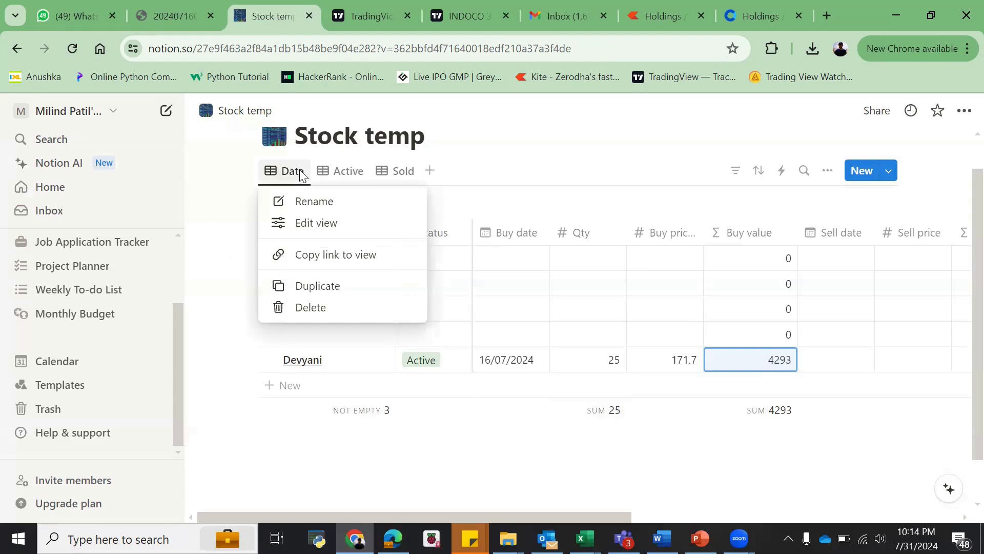
{"action": "left_click", "coordinate": [321, 202]}
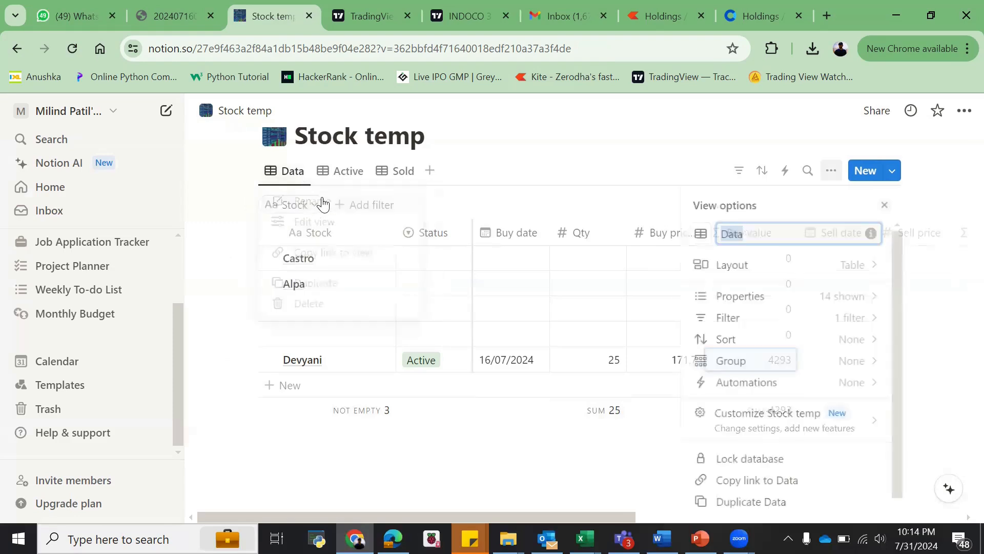
{"action": "type", "text": "All Stocks"}
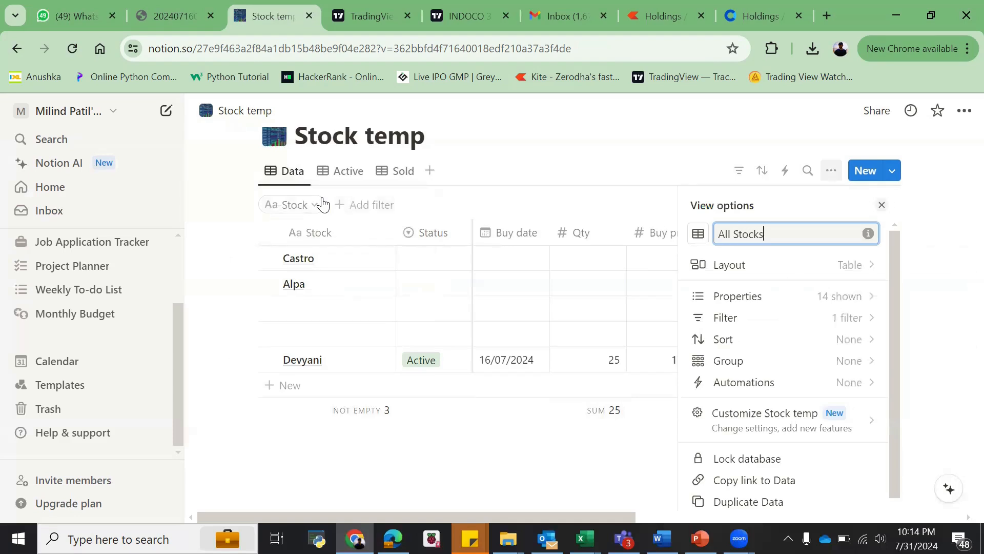
{"action": "key", "text": "Return"}
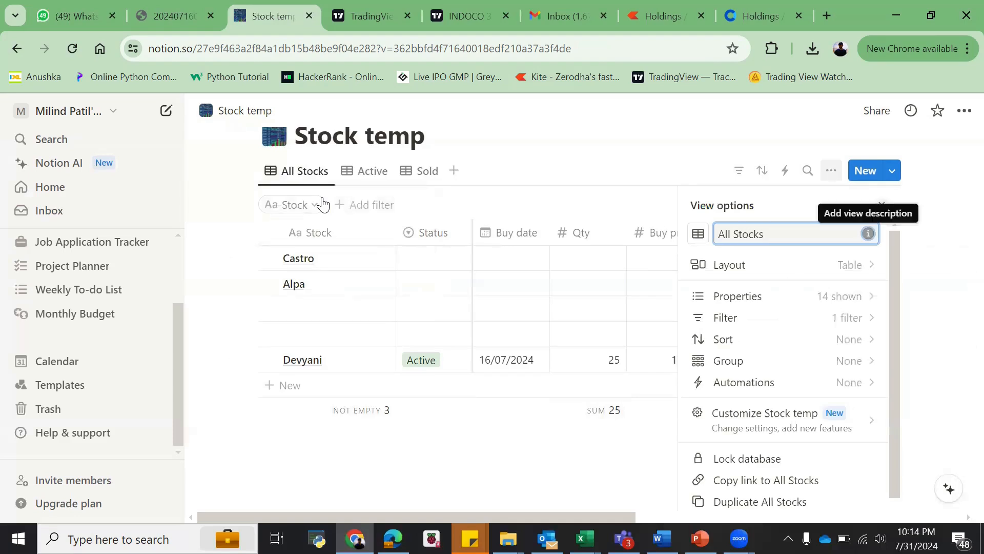
{"action": "left_click", "coordinate": [521, 153]}
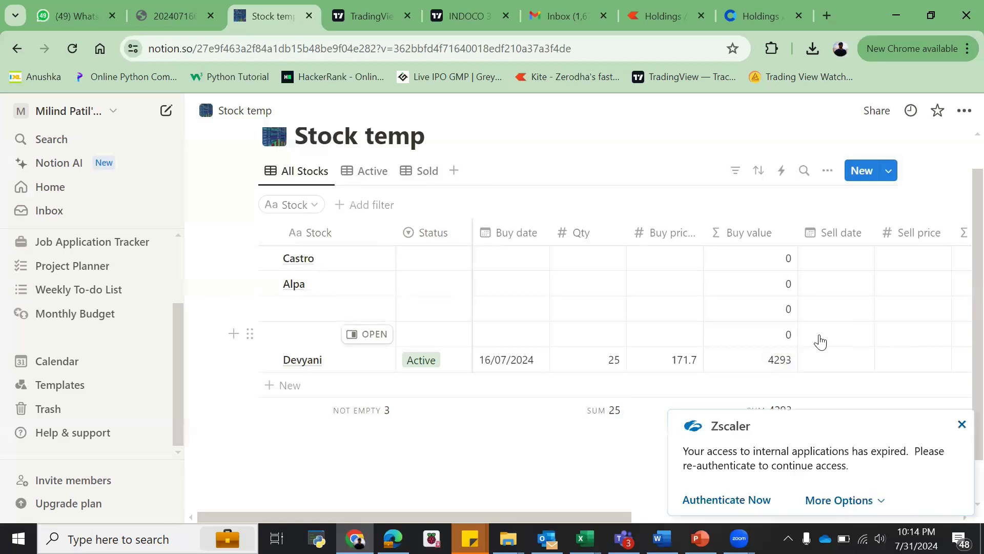
{"action": "left_click", "coordinate": [961, 424]}
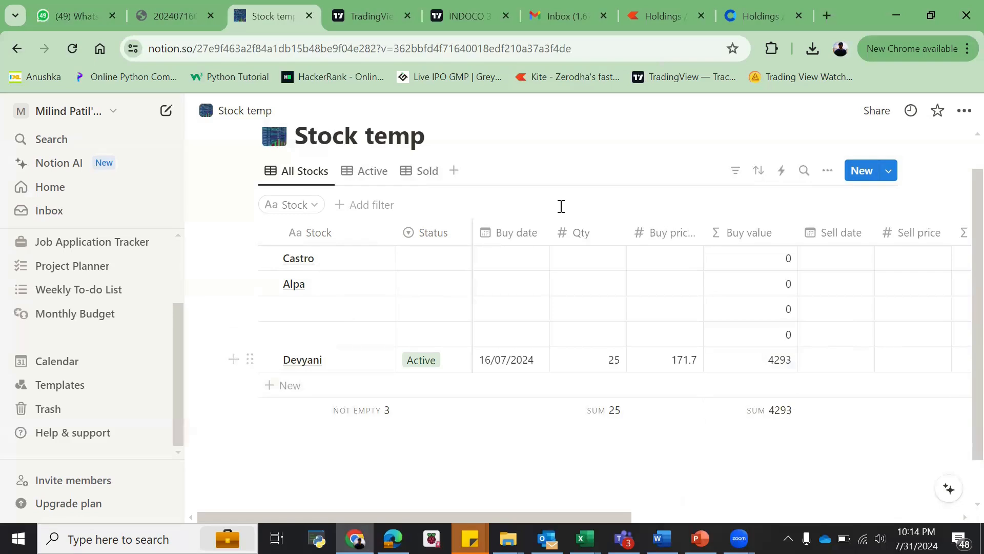
- Review the Active view with its sort and filter settings shown, and open the Sold view
{"action": "left_click", "coordinate": [383, 170]}
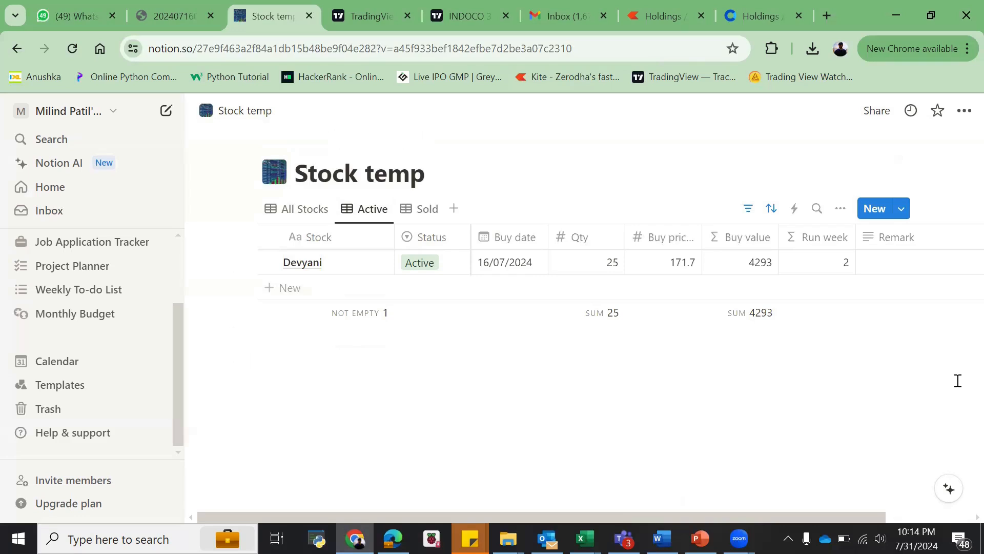
{"action": "left_click", "coordinate": [751, 210]}
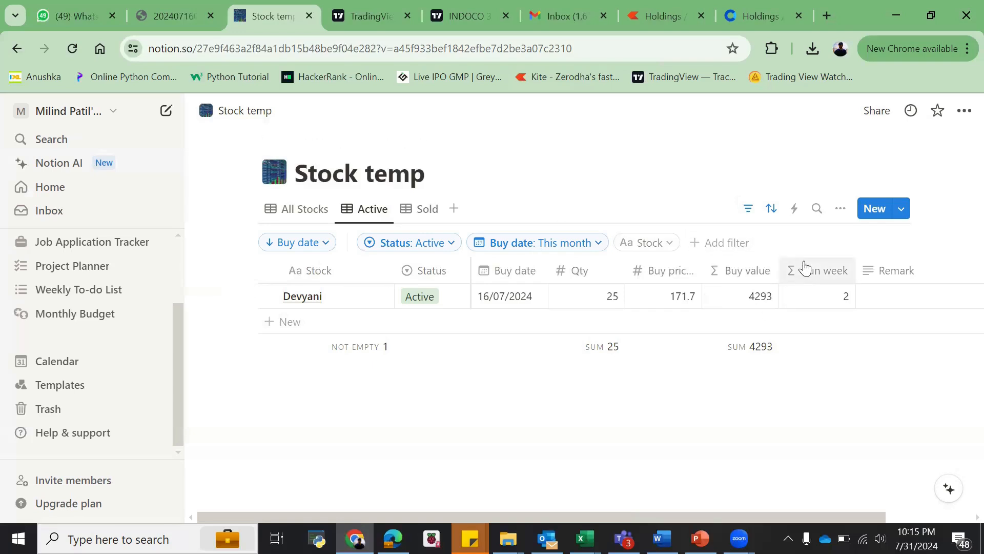
{"action": "left_click", "coordinate": [429, 210]}
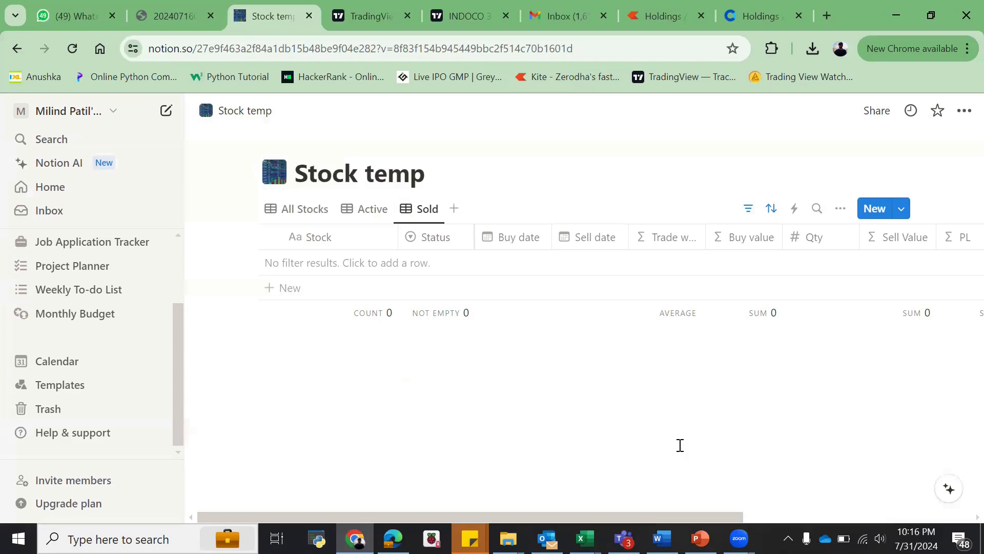
{"action": "right_click", "coordinate": [407, 188]}
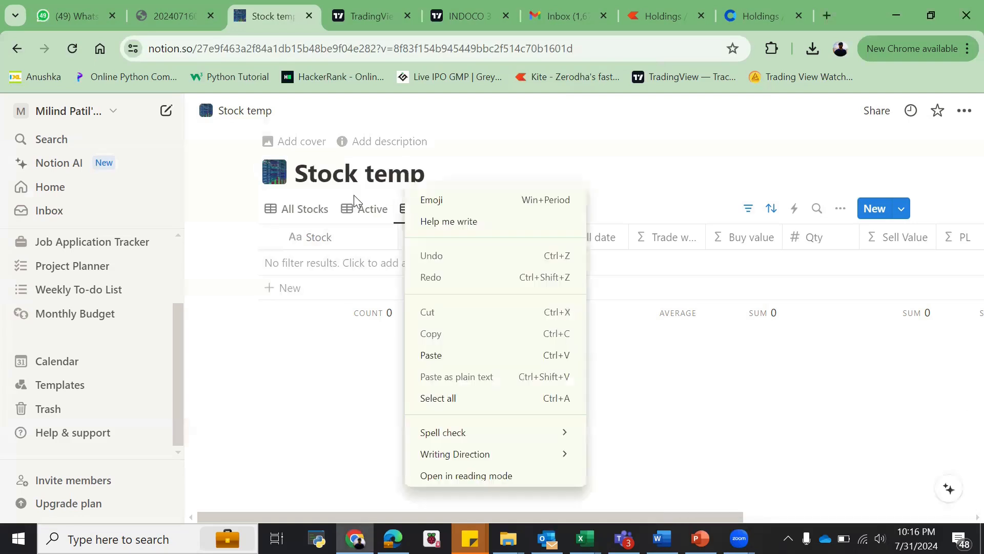
{"action": "right_click", "coordinate": [271, 173]}
{"action": "right_click", "coordinate": [270, 173]}
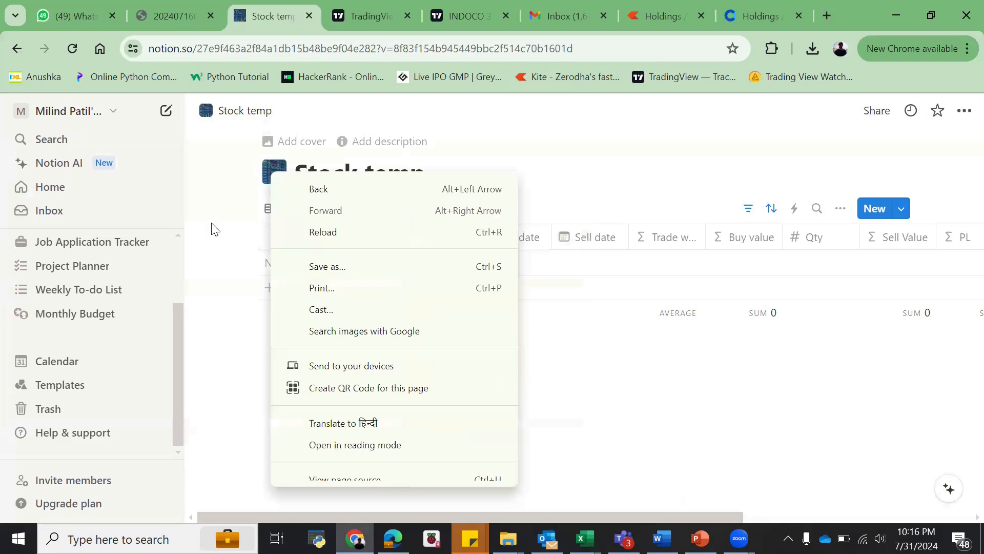
{"action": "left_click", "coordinate": [223, 198]}
{"action": "left_click", "coordinate": [270, 173]}
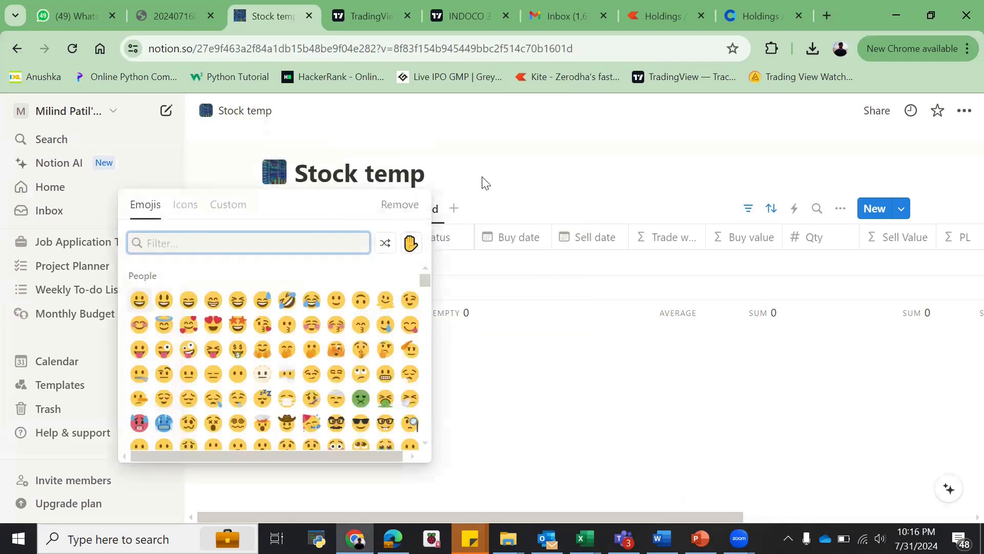
{"action": "left_click", "coordinate": [485, 180]}
{"action": "right_click", "coordinate": [275, 170]}
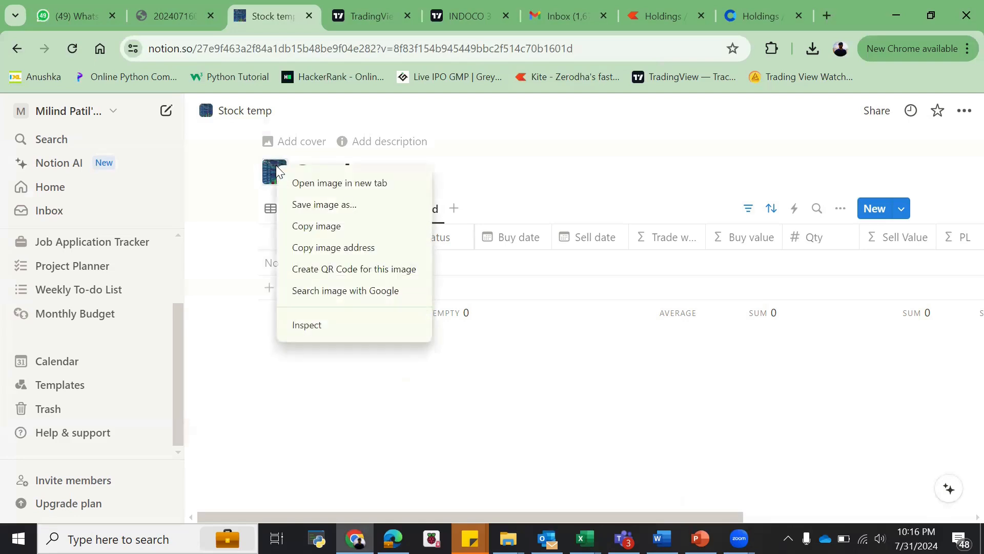
{"action": "left_click_drag", "start_coordinate": [490, 143], "coordinate": [230, 176]}
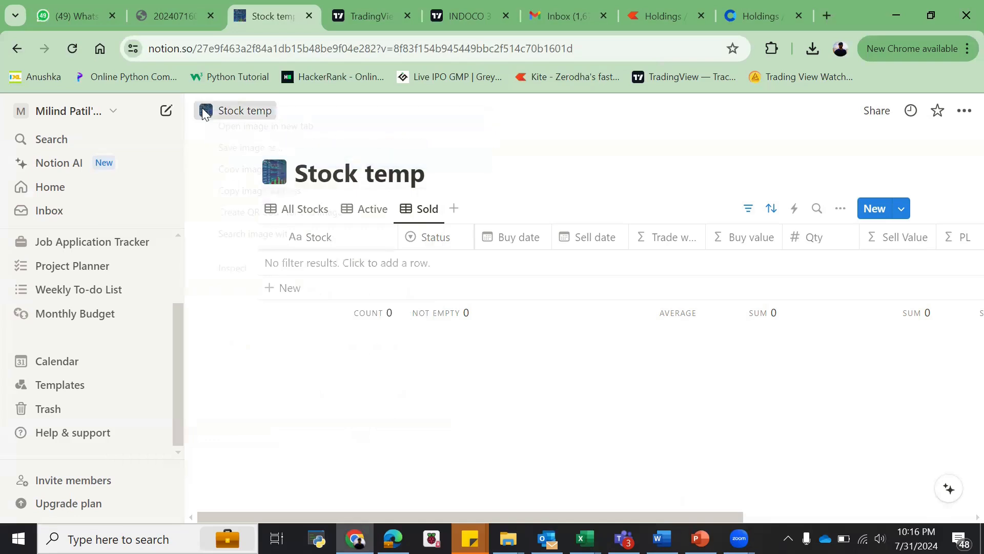
{"action": "right_click", "coordinate": [205, 111]}
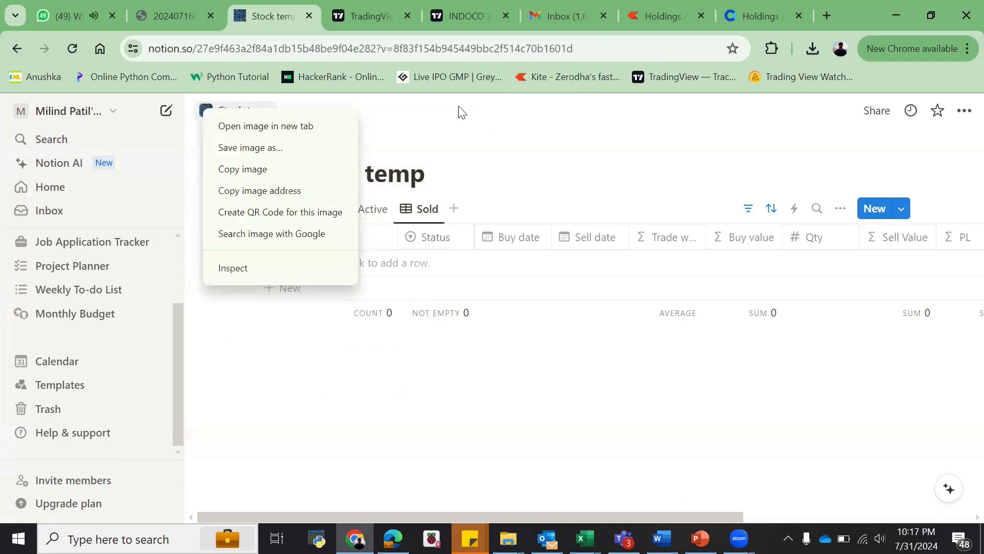
{"action": "left_click", "coordinate": [495, 139]}
{"action": "right_click", "coordinate": [248, 108]}
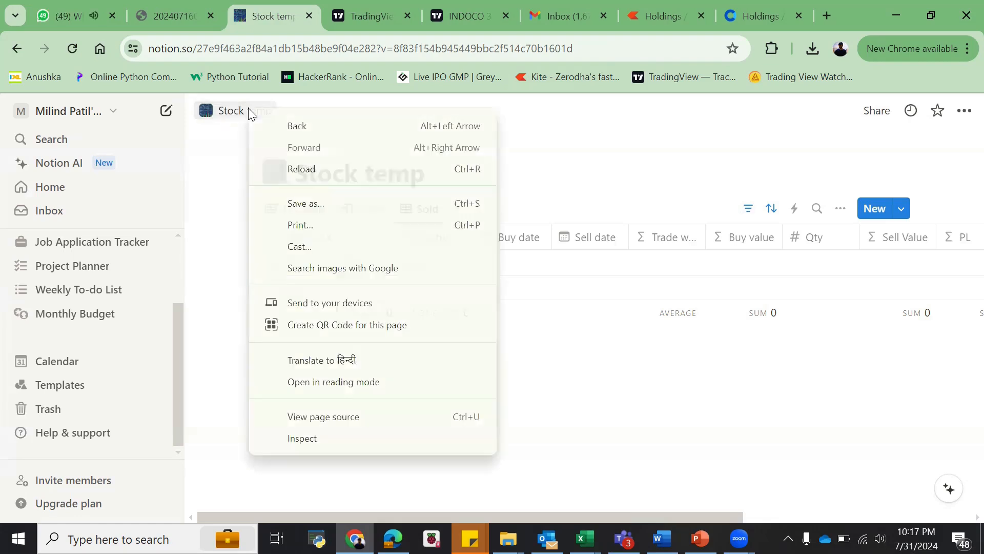
{"action": "left_click", "coordinate": [217, 151]}
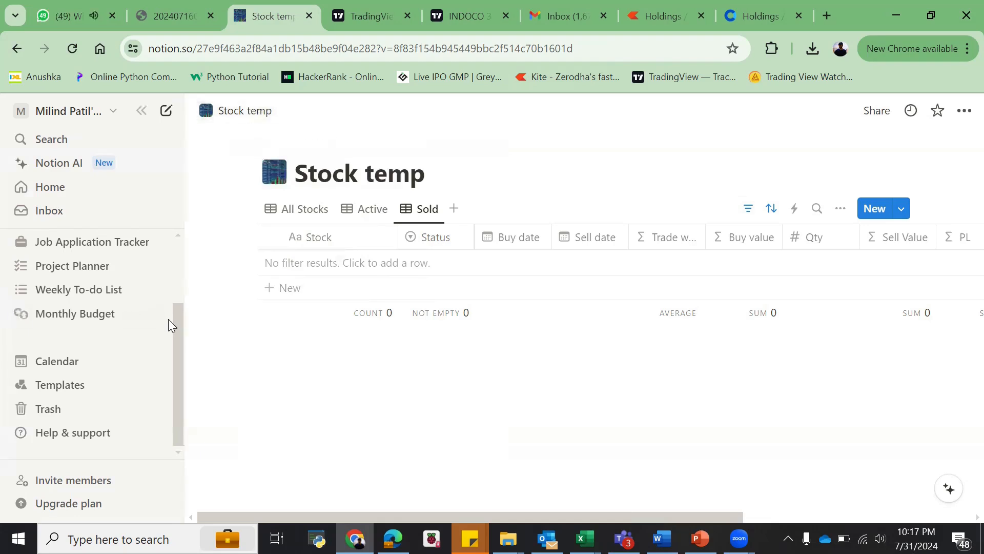
- Rename the Stock temp page to the first portfolio owner's first name in possessive form followed by "Portfolio"
{"action": "scroll", "coordinate": [178, 321], "scroll_direction": "up", "scroll_amount": 2}
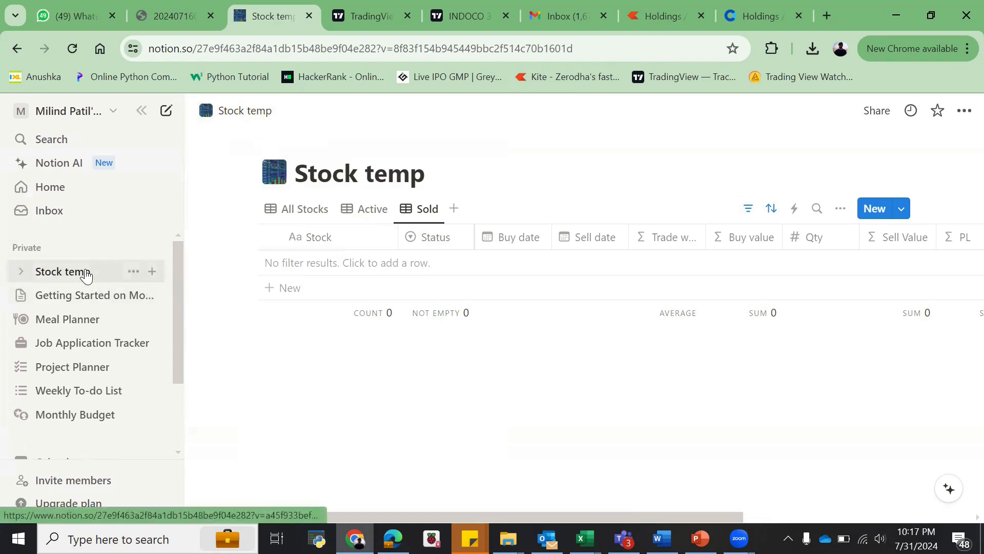
{"action": "right_click", "coordinate": [86, 274]}
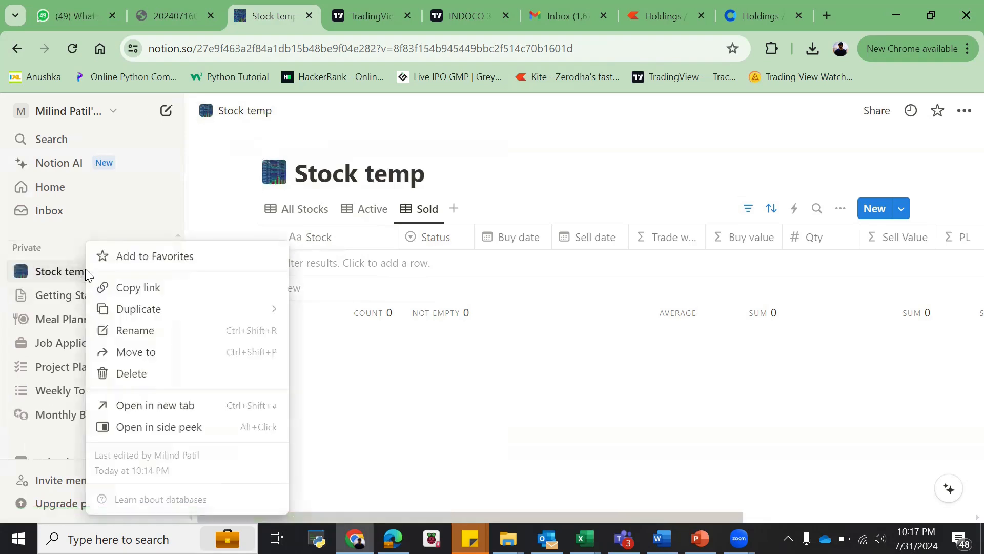
{"action": "left_click", "coordinate": [128, 331]}
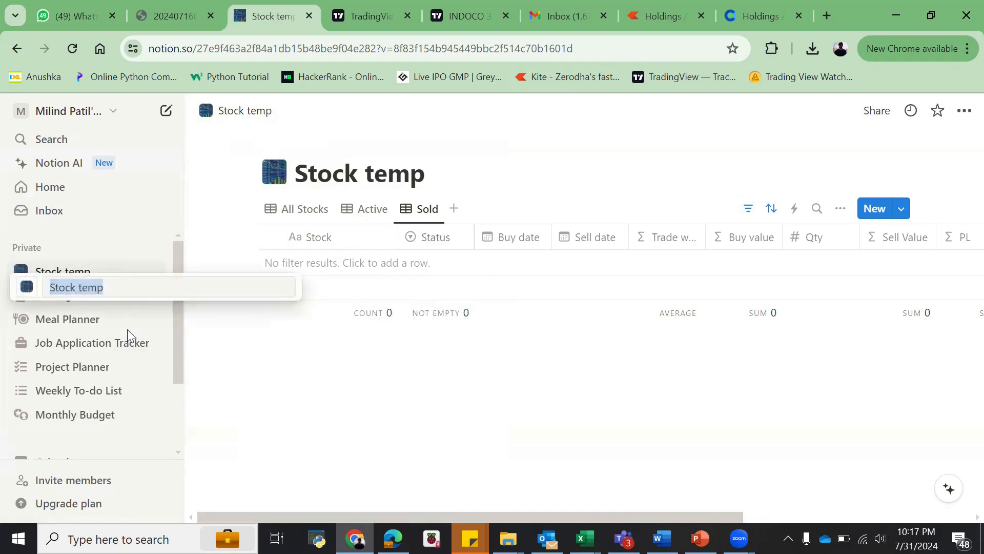
{"action": "key", "text": "BackSpace"}
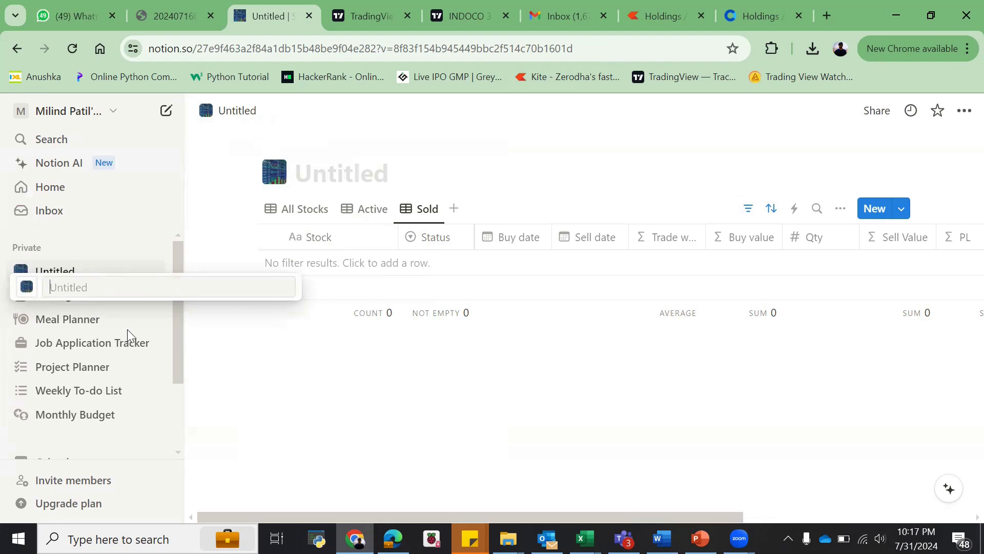
{"action": "type", "text": "Sha"}
{"action": "type", "text": "ila'"}
{"action": "type", "text": "s "}
{"action": "type", "text": "P"}
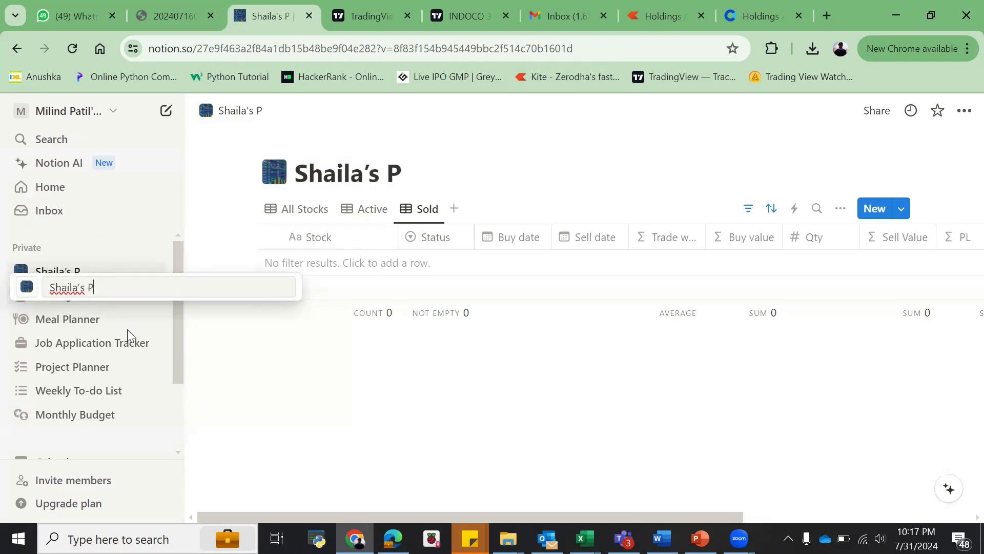
{"action": "type", "text": "ortf"}
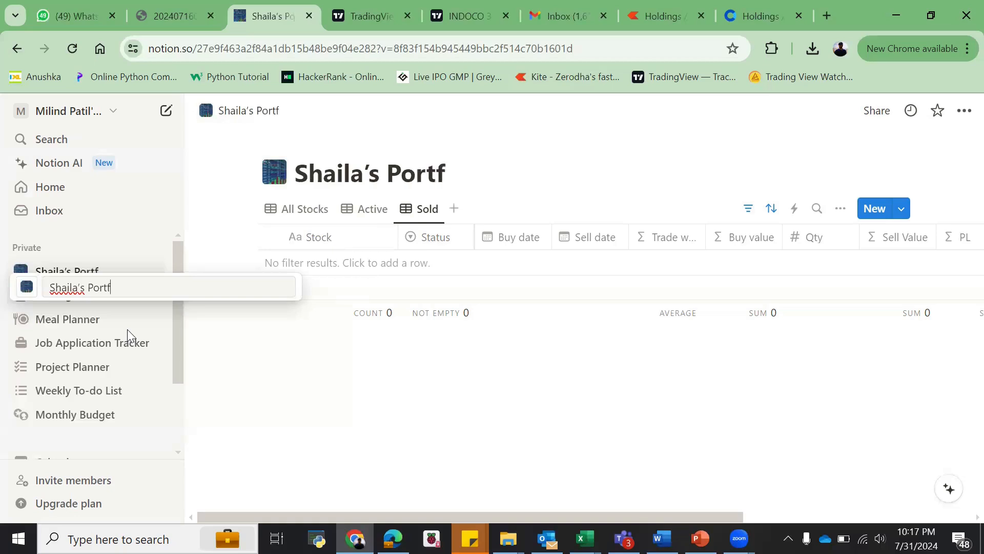
{"action": "type", "text": "olio"}
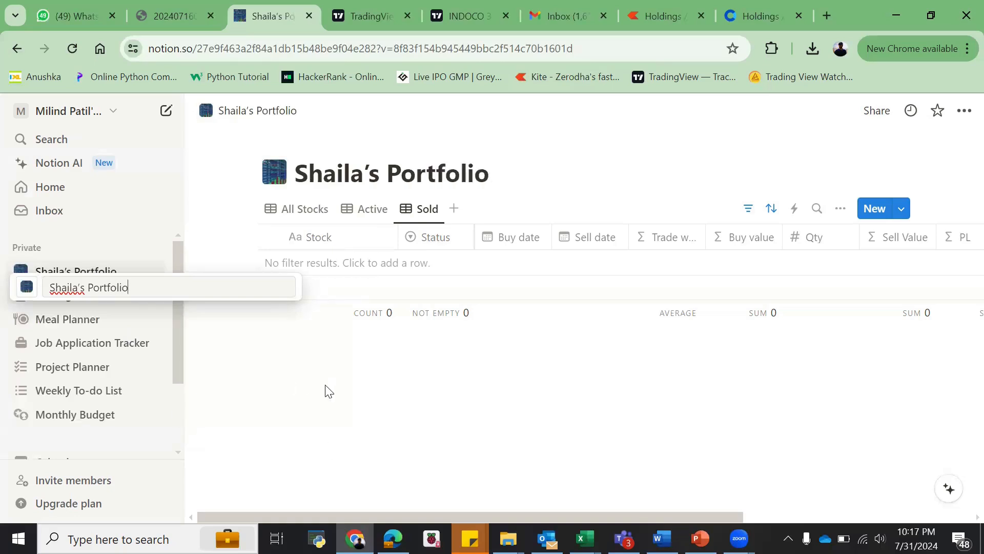
{"action": "left_click", "coordinate": [246, 375]}
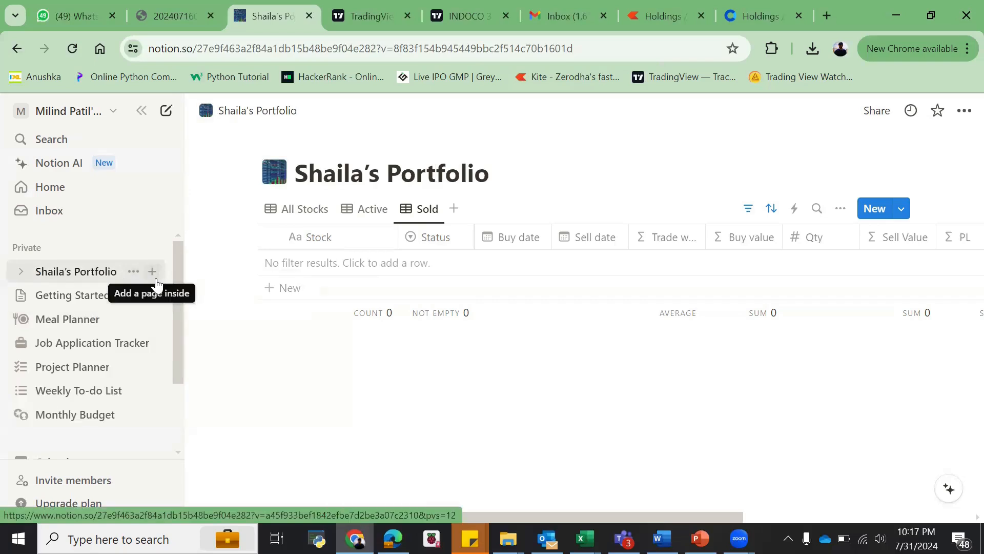
- Duplicate the renamed portfolio page without its content
{"action": "right_click", "coordinate": [101, 271]}
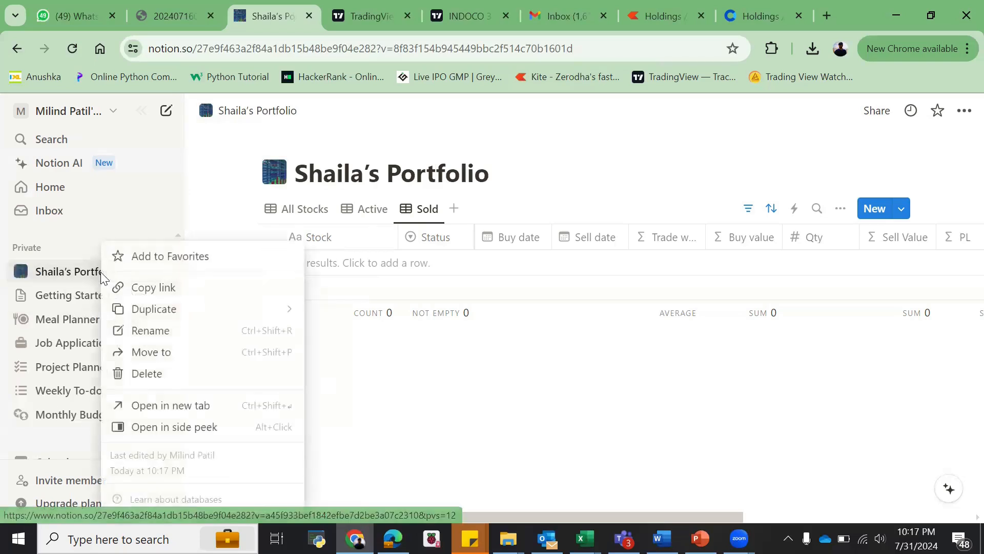
{"action": "mouse_move", "coordinate": [170, 314]}
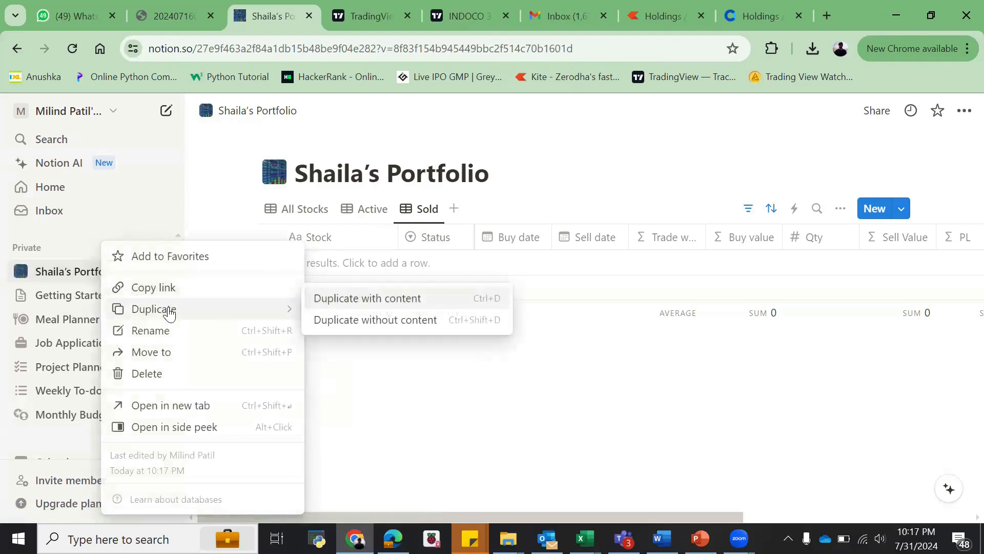
{"action": "left_click", "coordinate": [368, 322]}
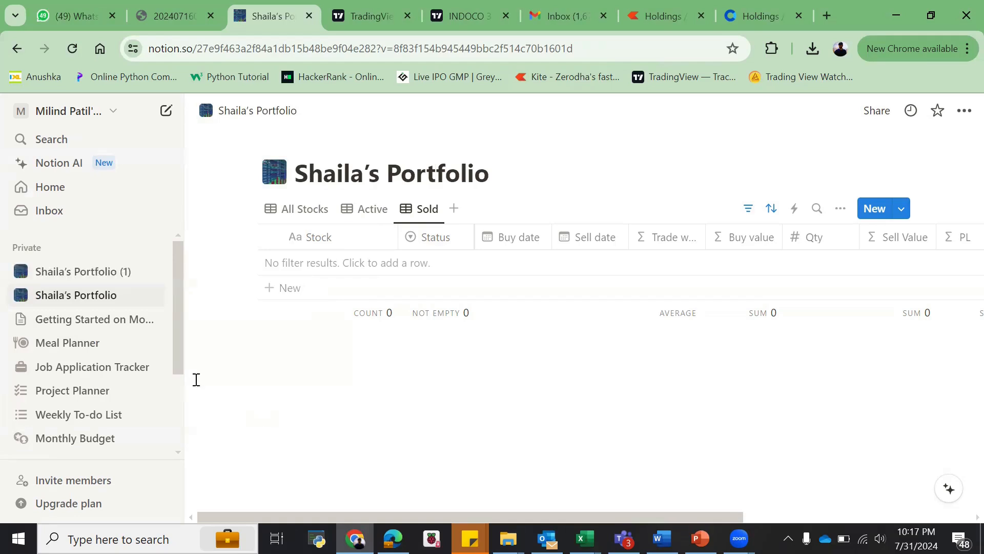
- Rename the duplicated page to the second portfolio owner's first name in possessive form followed by "Portfolio"
{"action": "right_click", "coordinate": [101, 272]}
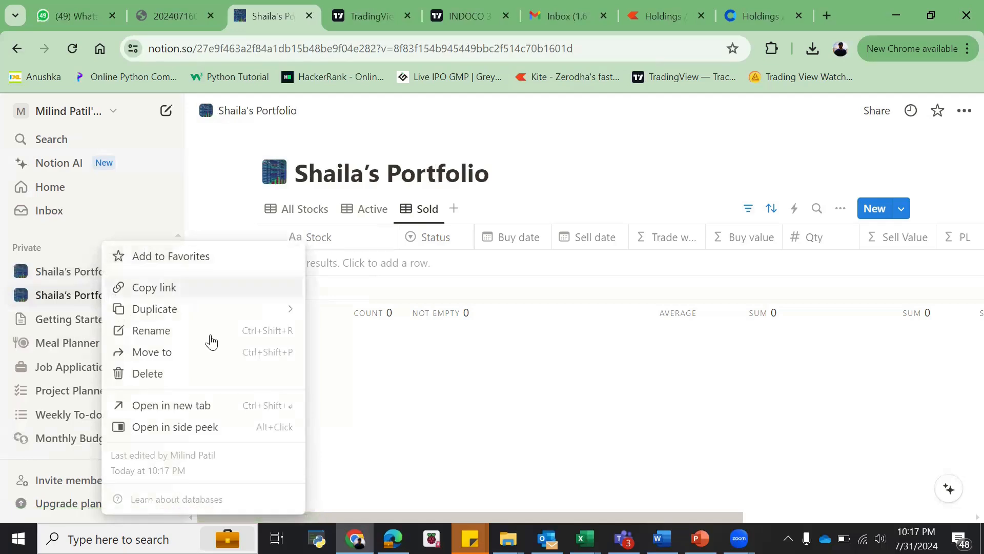
{"action": "left_click", "coordinate": [182, 338]}
{"action": "type", "text": "M"}
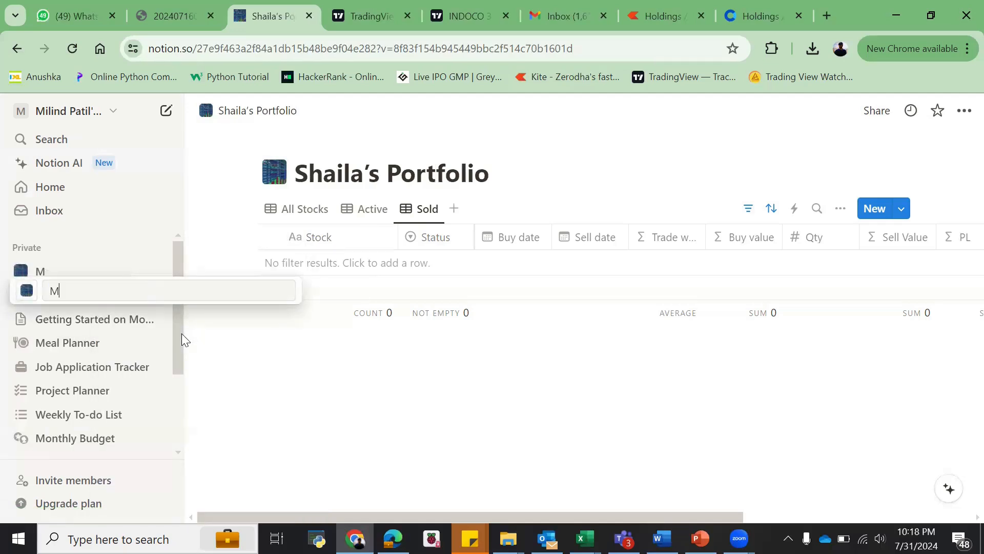
{"action": "type", "text": "ilind’s Port"}
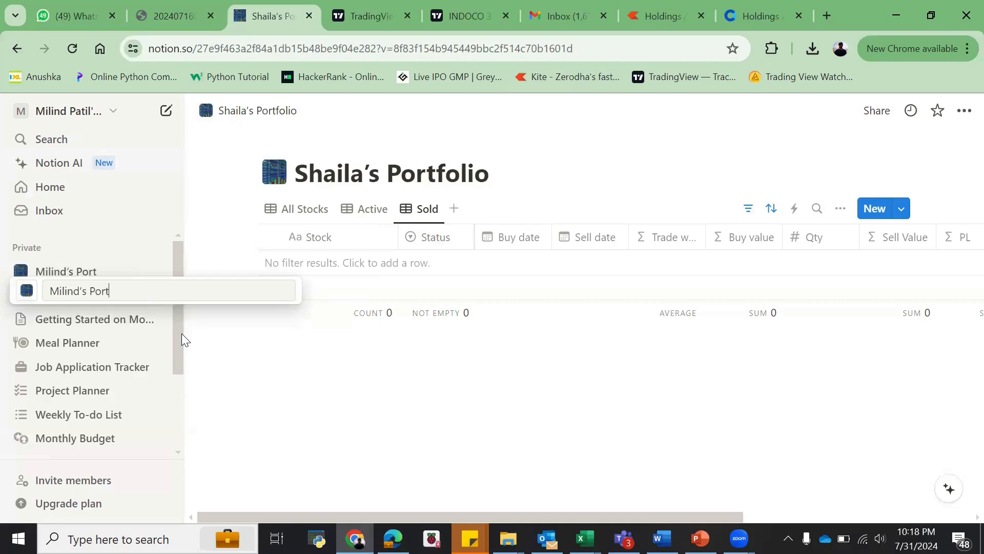
{"action": "type", "text": "folio"}
{"action": "left_click", "coordinate": [312, 386]}
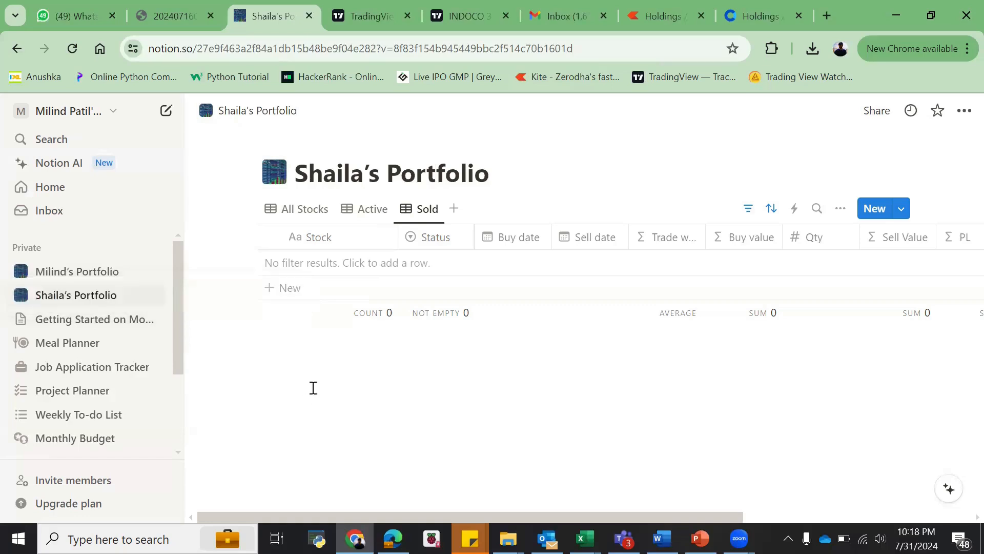
- Open the duplicated portfolio page, add a blank row in its All Stocks view, and check the Stock column's options
{"action": "left_click", "coordinate": [105, 275]}
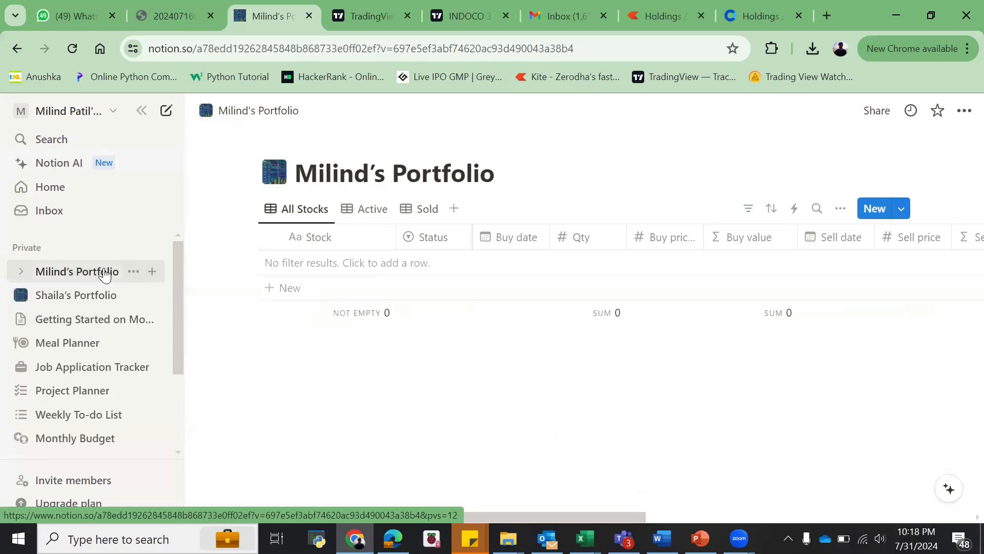
{"action": "left_click", "coordinate": [311, 297]}
{"action": "key", "text": "Escape"}
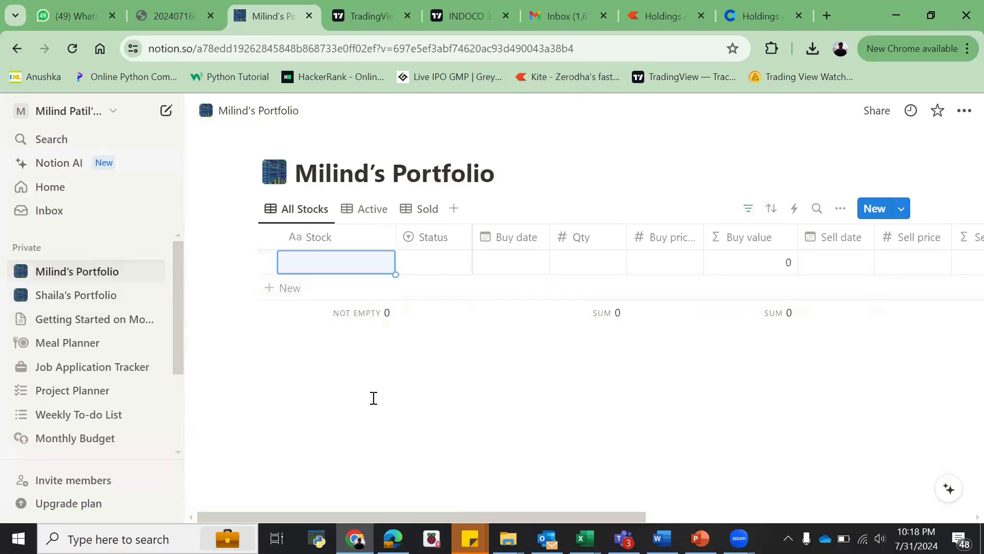
{"action": "left_click", "coordinate": [315, 237]}
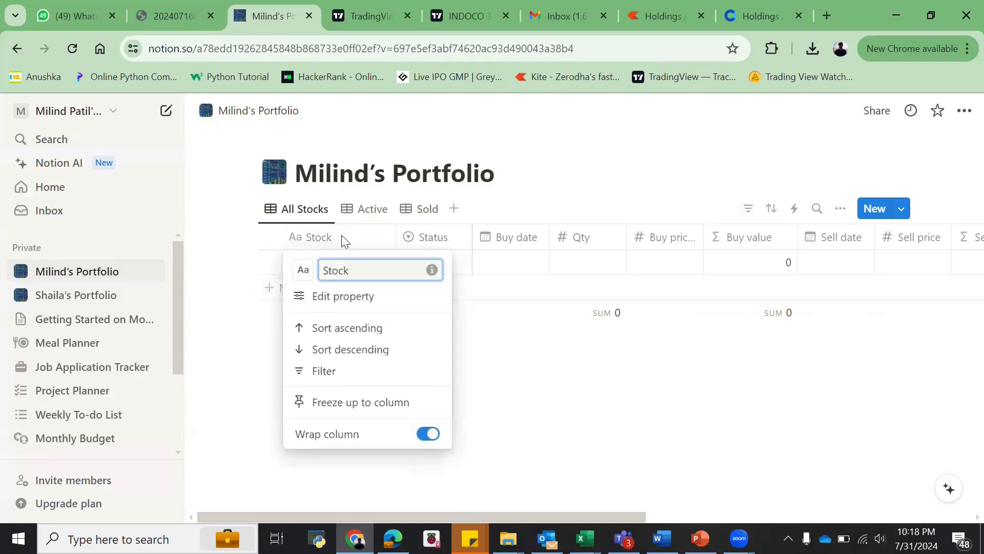
{"action": "left_click", "coordinate": [512, 387]}
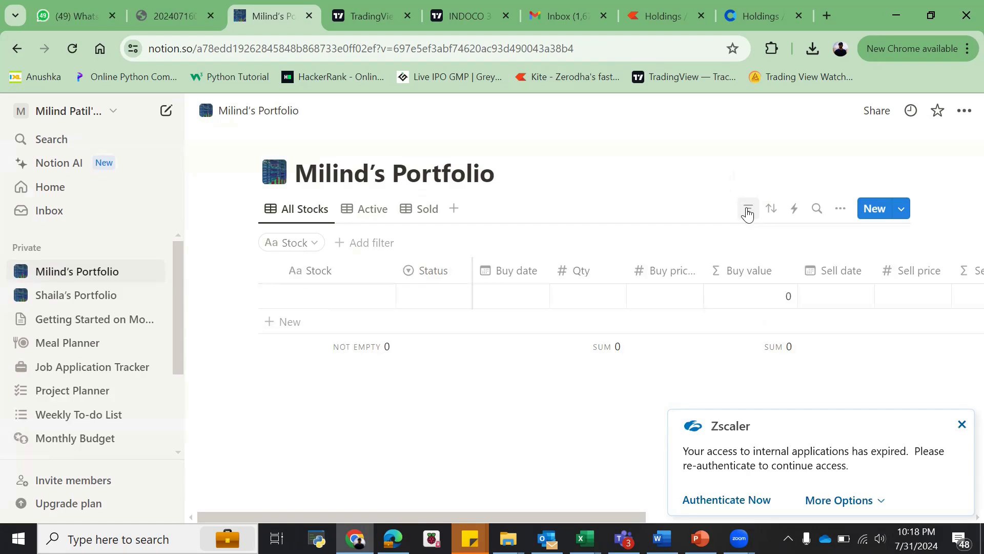
- Return to the original portfolio's All Stocks view and review its columns and Stock filter
{"action": "left_click", "coordinate": [99, 296]}
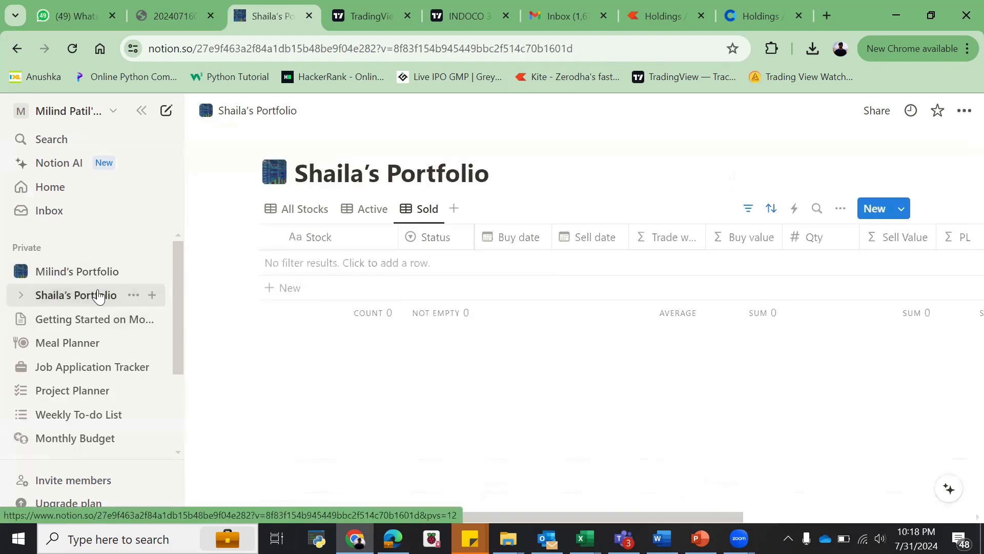
{"action": "left_click", "coordinate": [304, 214]}
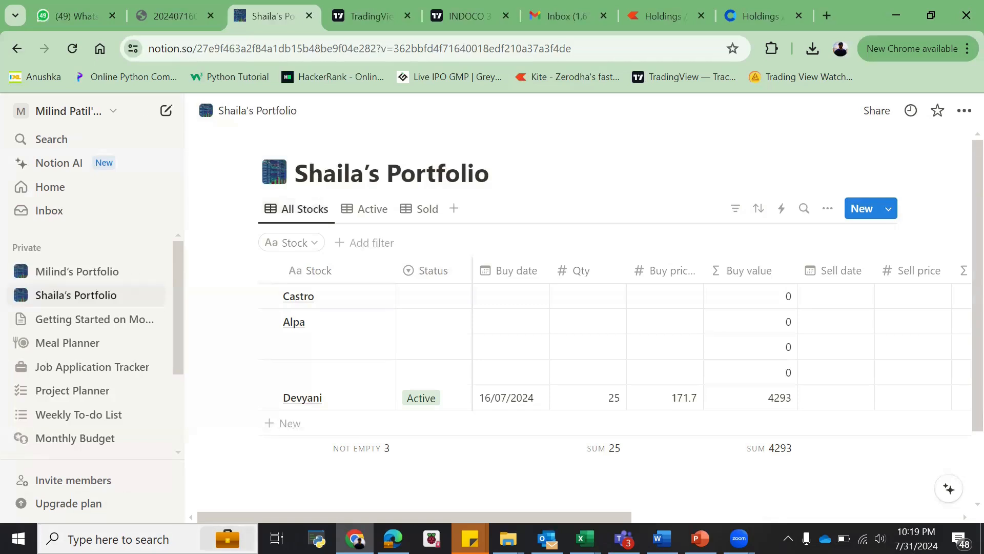
{"action": "scroll", "coordinate": [585, 359], "scroll_direction": "right", "scroll_amount": 4}
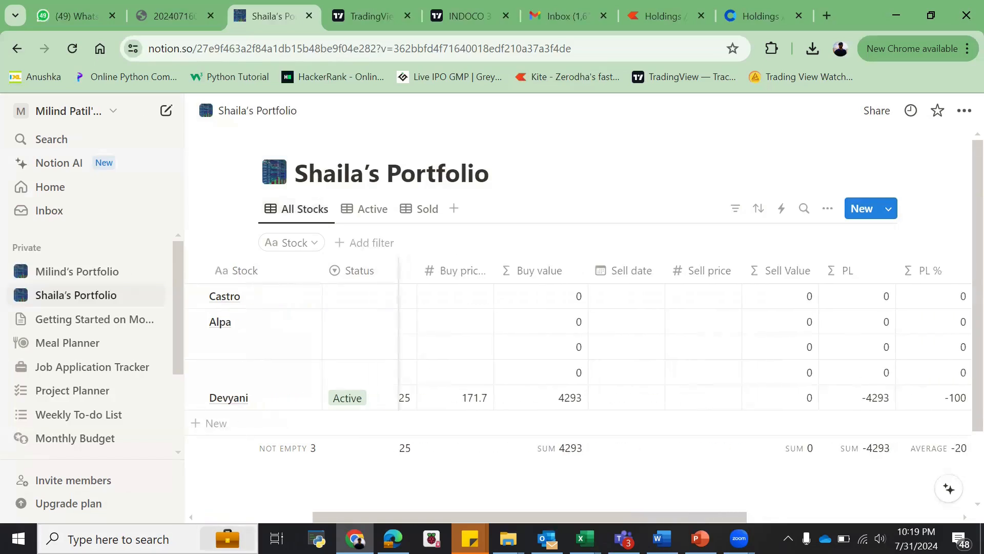
{"action": "scroll", "coordinate": [584, 359], "scroll_direction": "right", "scroll_amount": 3}
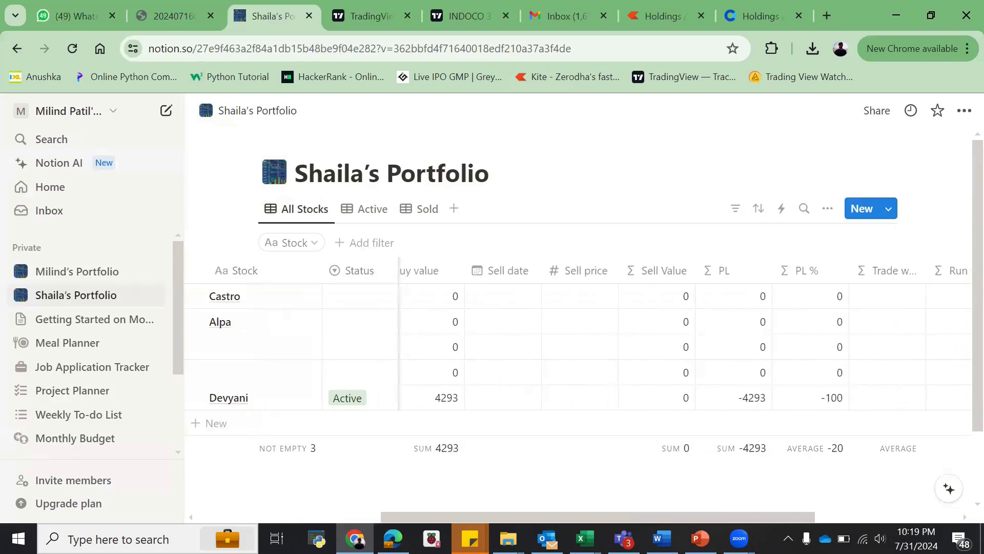
{"action": "scroll", "coordinate": [584, 359], "scroll_direction": "left", "scroll_amount": 7}
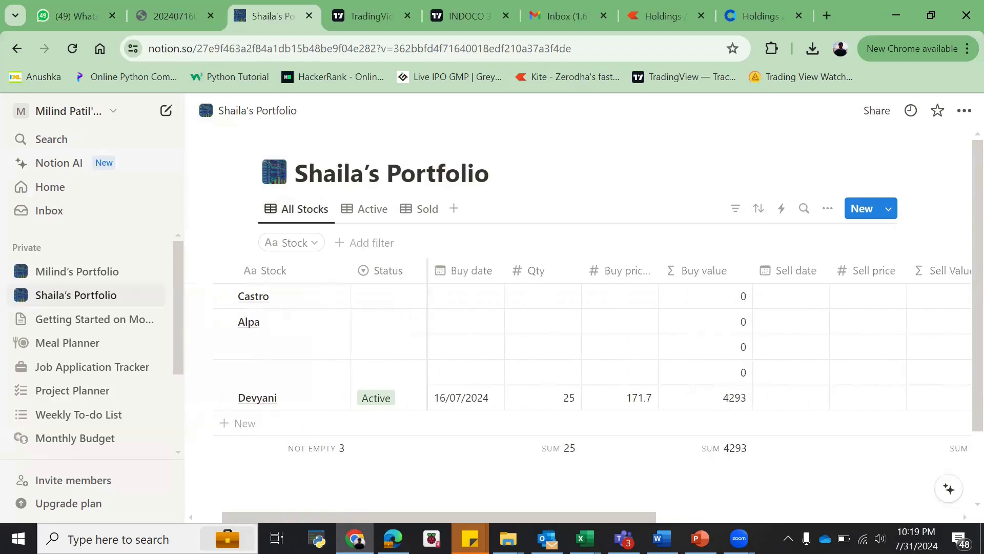
{"action": "left_click", "coordinate": [318, 244]}
{"action": "left_click", "coordinate": [485, 237]}
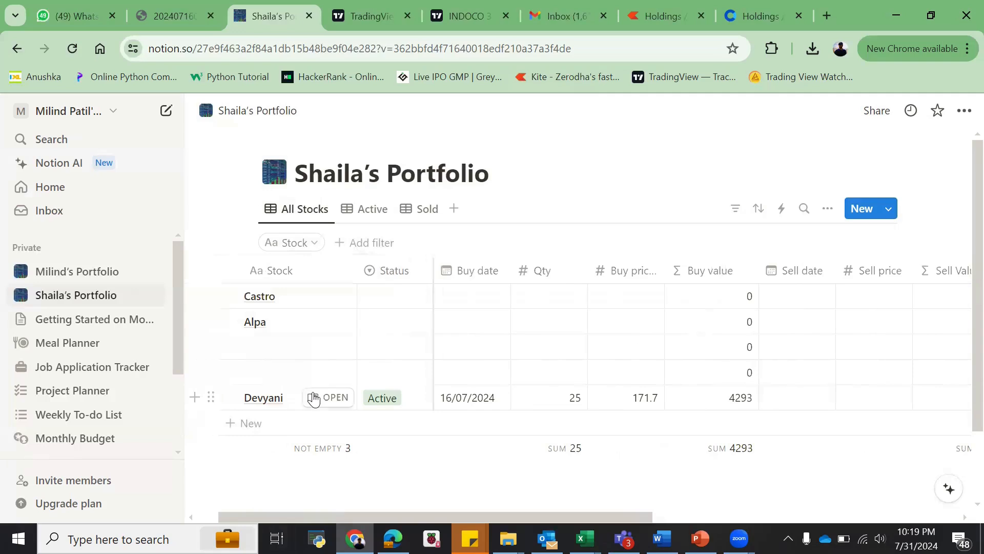
- Sort the All Stocks view by the Stock column in ascending order
{"action": "left_click", "coordinate": [281, 273]}
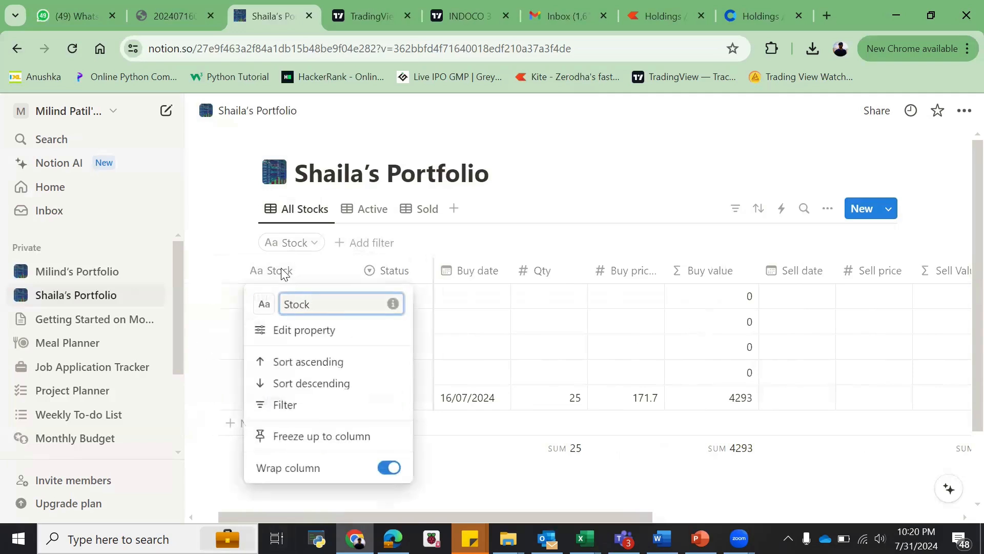
{"action": "left_click", "coordinate": [328, 362]}
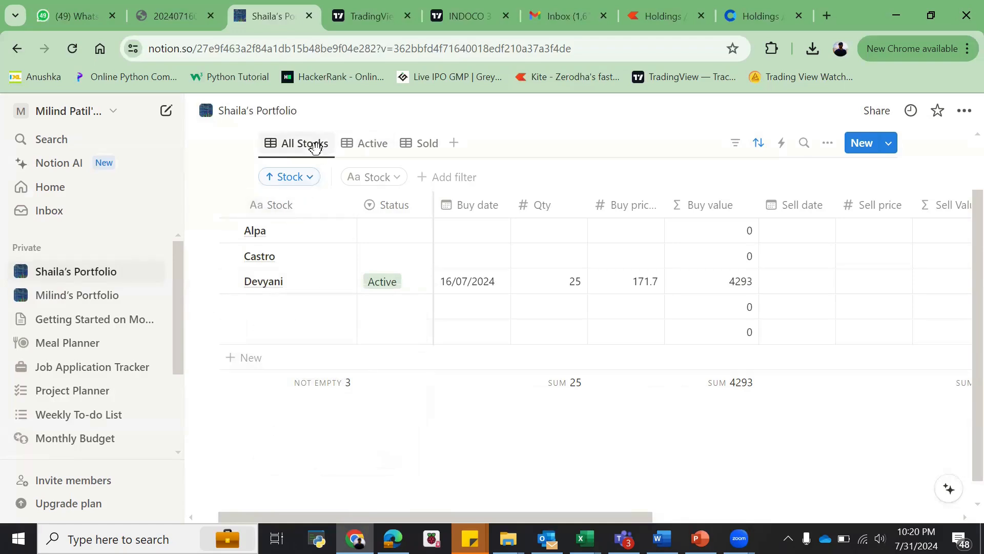
{"action": "left_click", "coordinate": [272, 205]}
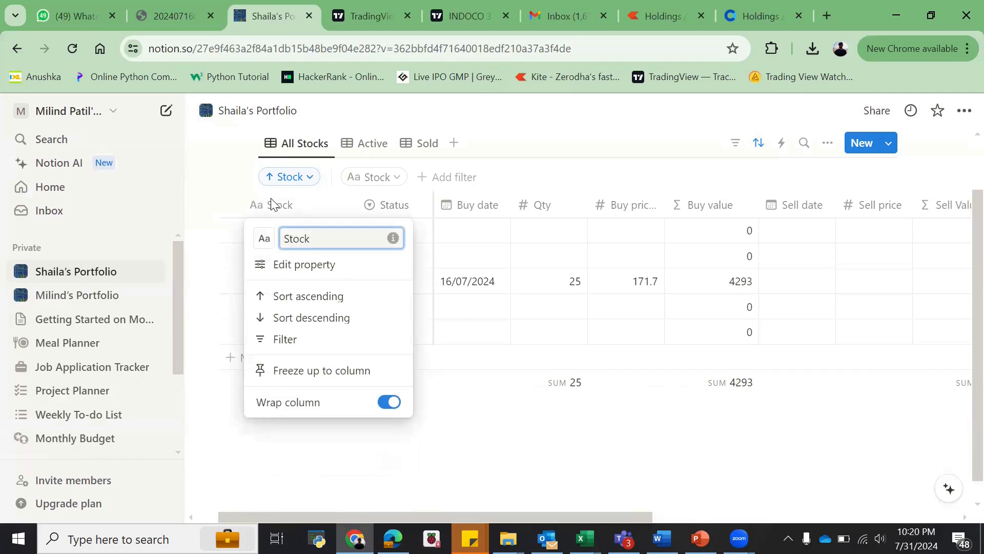
{"action": "left_click", "coordinate": [522, 168]}
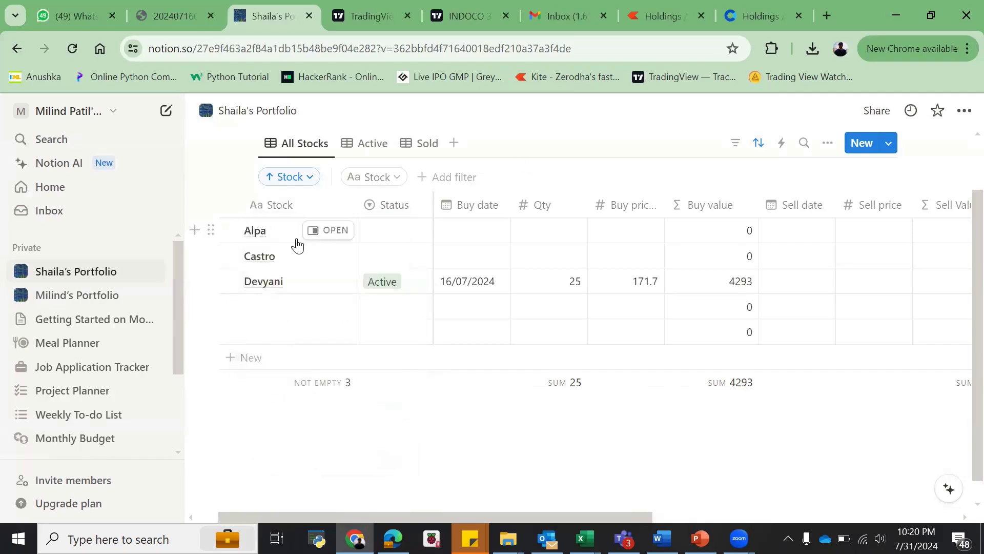
{"action": "left_click", "coordinate": [280, 208]}
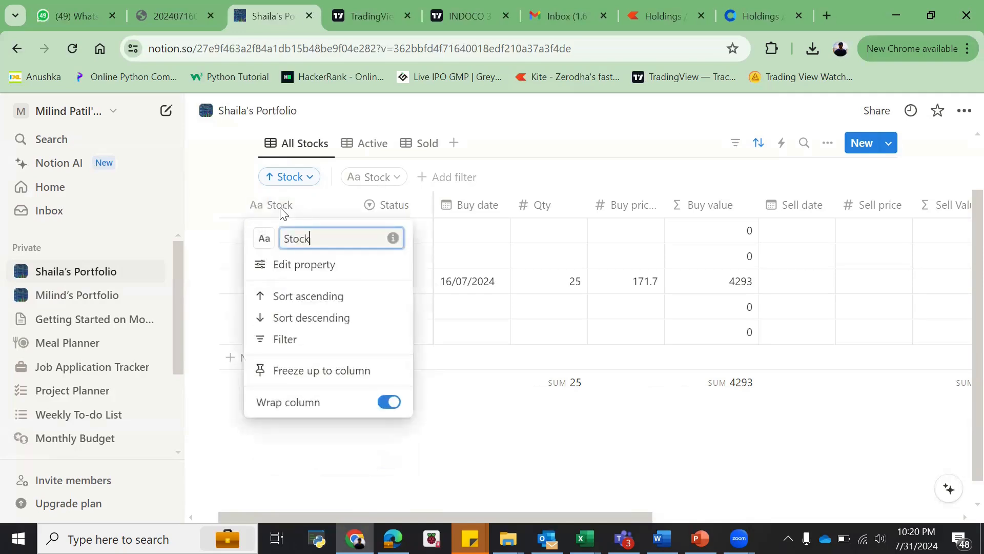
{"action": "left_click", "coordinate": [217, 178]}
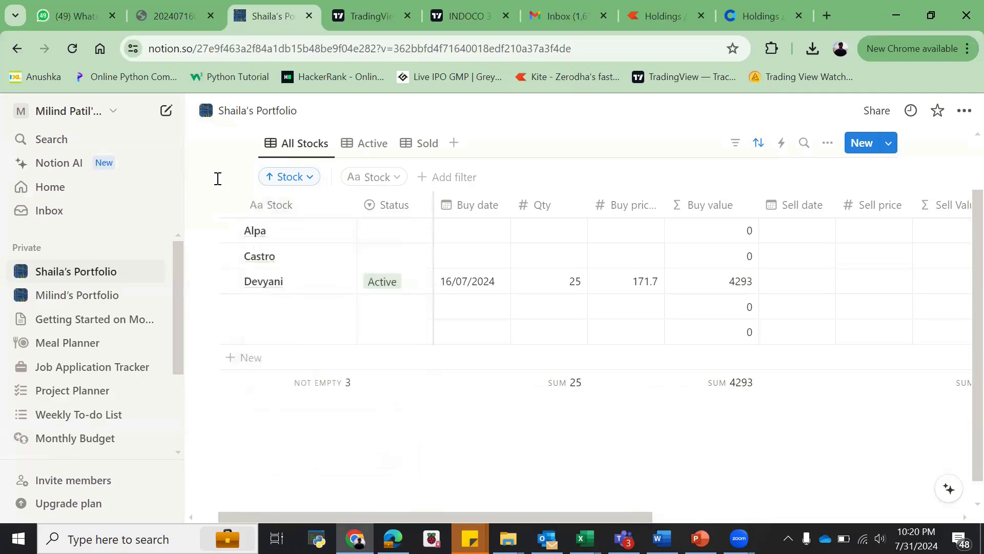
- Search the All Stocks view for "devya", clear the search, and dismiss the Zscaler notification
{"action": "left_click", "coordinate": [803, 149]}
{"action": "type", "text": "de"}
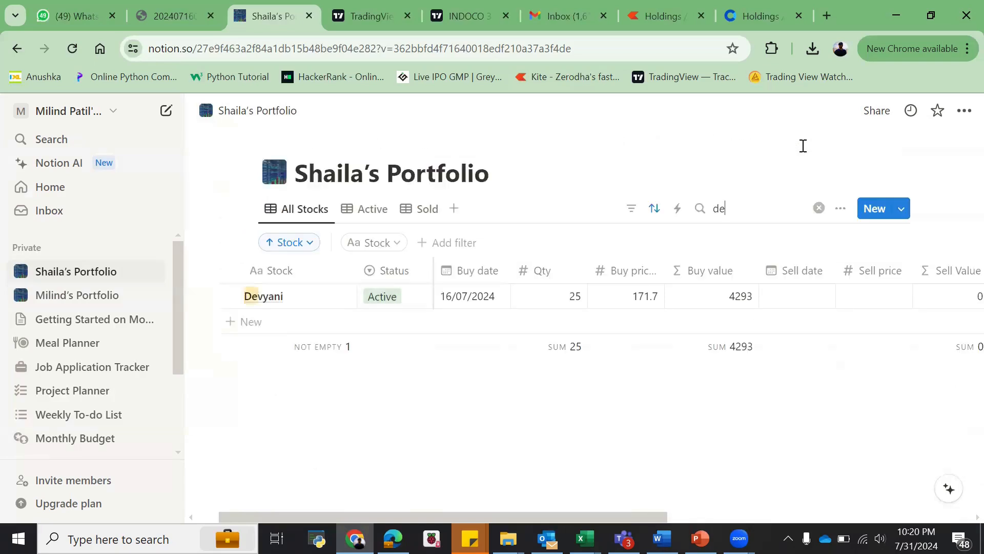
{"action": "type", "text": "vya"}
{"action": "key", "text": "BackSpace"}
{"action": "key", "text": "BackSpace"}
{"action": "key", "text": "BackSpace"}
{"action": "key", "text": "BackSpace"}
{"action": "key", "text": "BackSpace"}
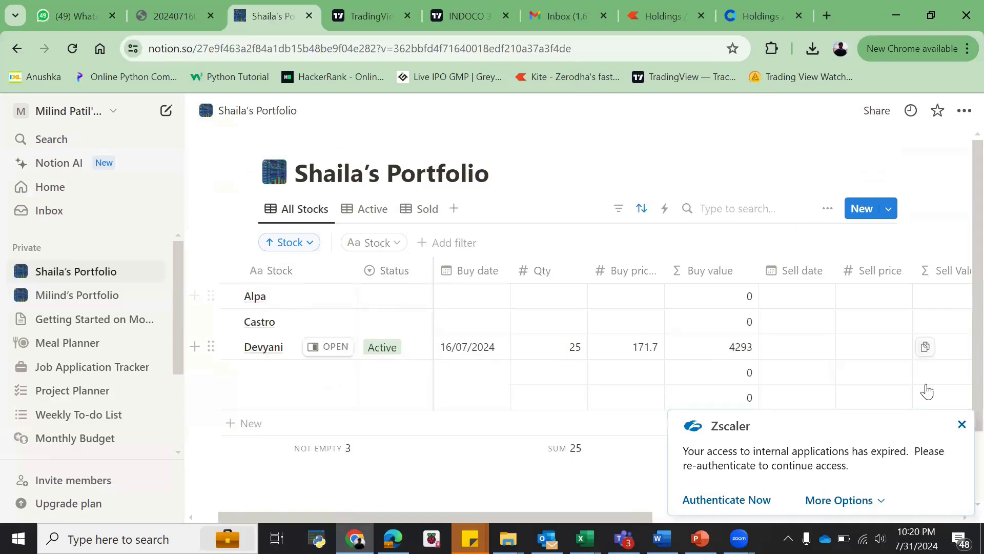
{"action": "left_click", "coordinate": [962, 424]}
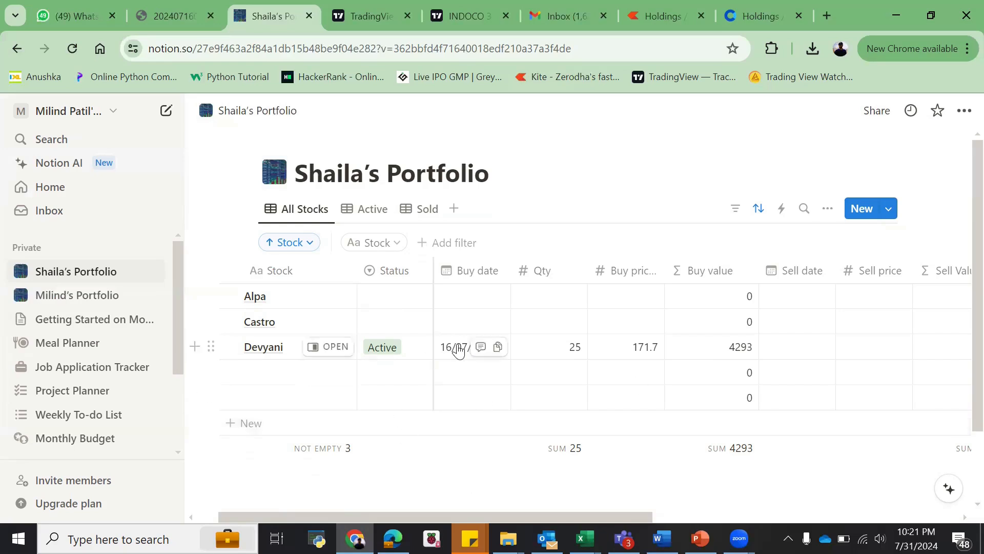
{"action": "mouse_move", "coordinate": [700, 538]}
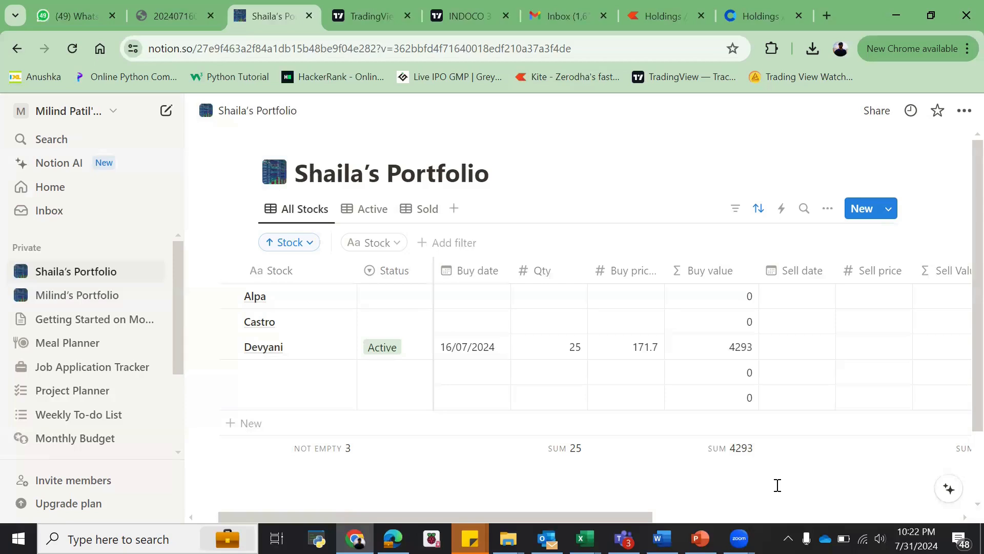
- Review the active Free plan and the All plans comparison in the workspace's upgrade settings, and close the settings
{"action": "left_click", "coordinate": [90, 504]}
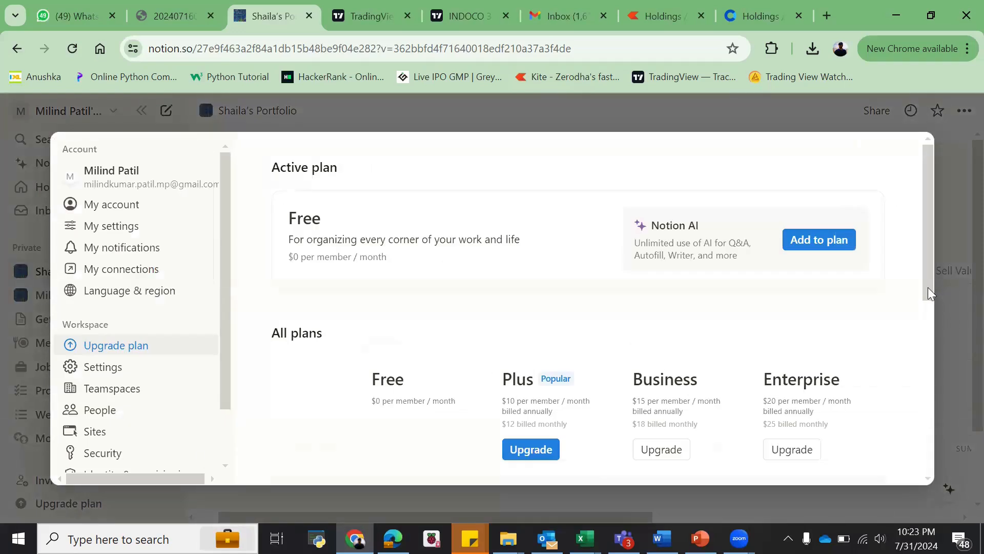
{"action": "left_click_drag", "start_coordinate": [926, 293], "coordinate": [930, 307]}
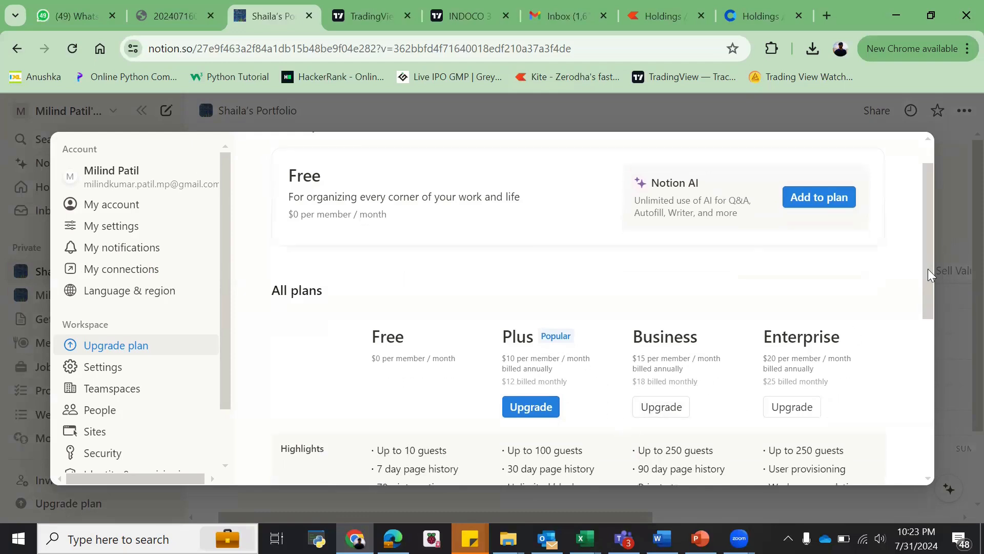
{"action": "left_click_drag", "start_coordinate": [928, 268], "coordinate": [934, 206]}
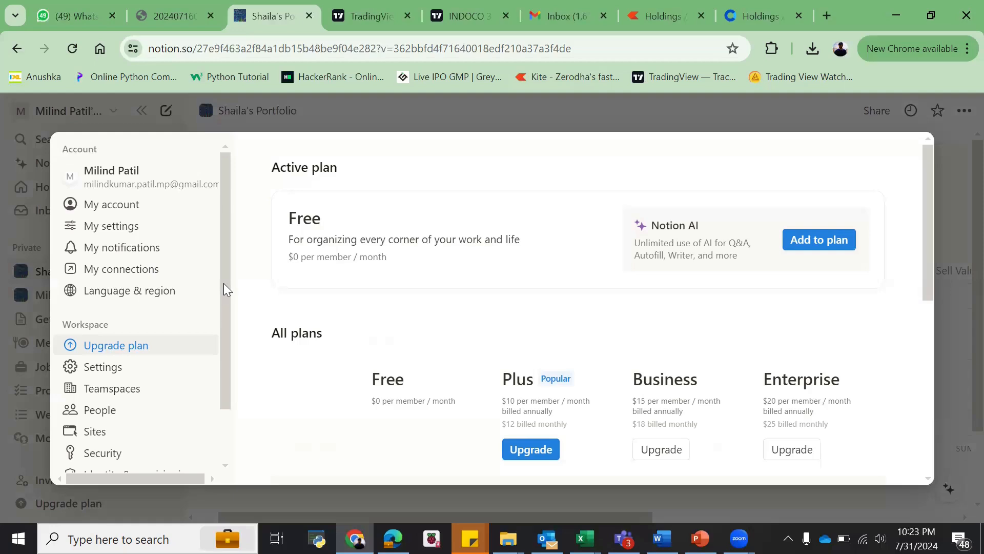
{"action": "key", "text": "Escape"}
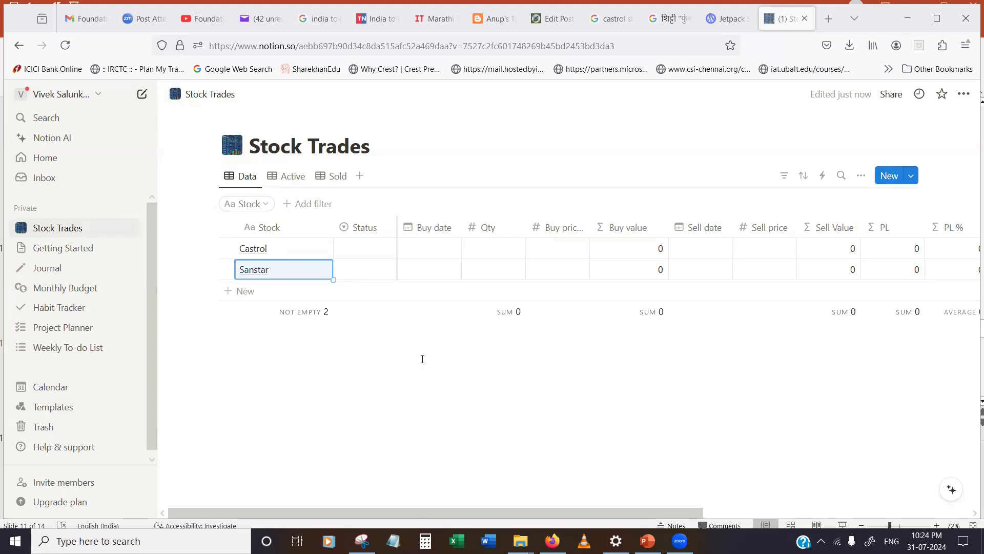
- Set the Sanstar row's Status to Active in the Stock Trades table
{"action": "left_click", "coordinate": [375, 271]}
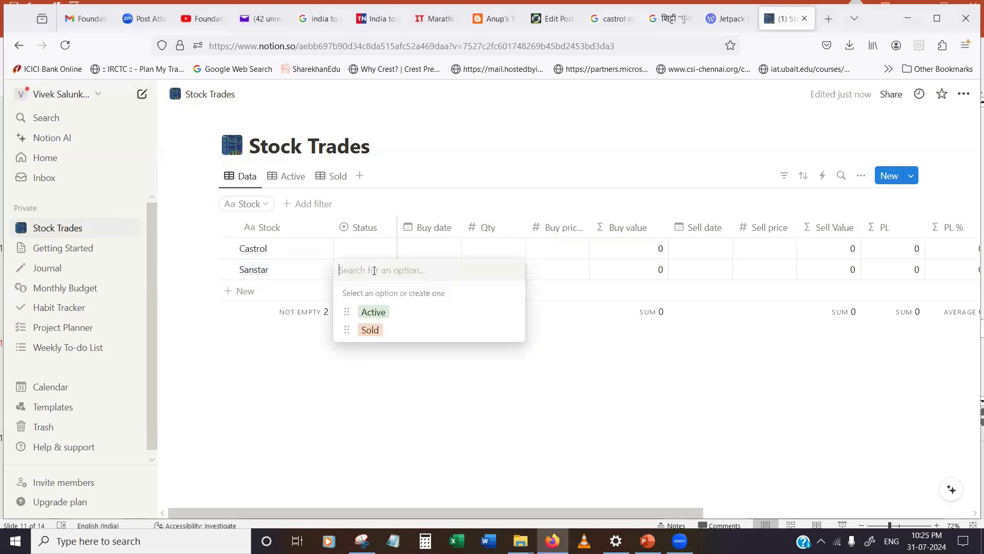
{"action": "left_click", "coordinate": [381, 313]}
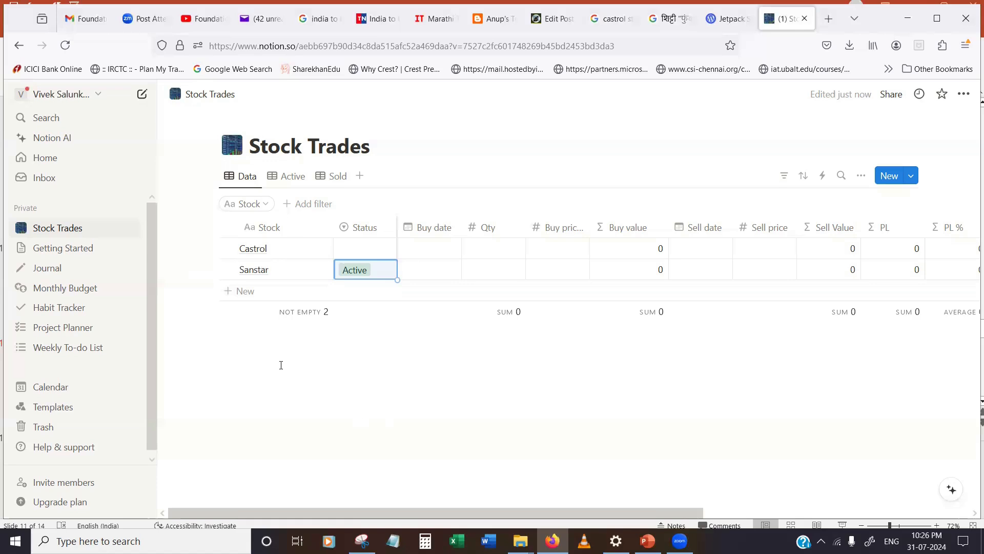
- Switch to the guest workspace and duplicate its shared Stock temp page to the personal Notion workspace
{"action": "left_click", "coordinate": [103, 98]}
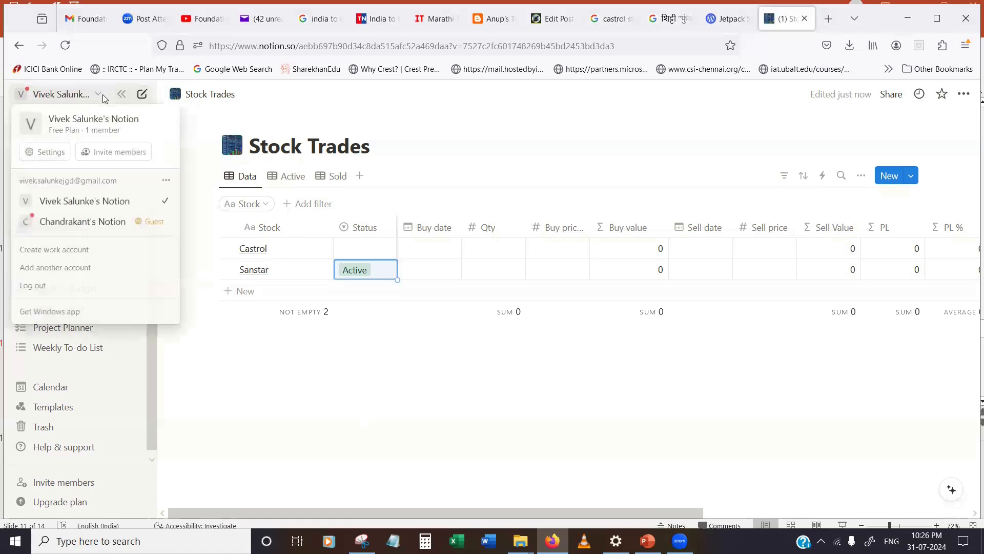
{"action": "left_click", "coordinate": [73, 220]}
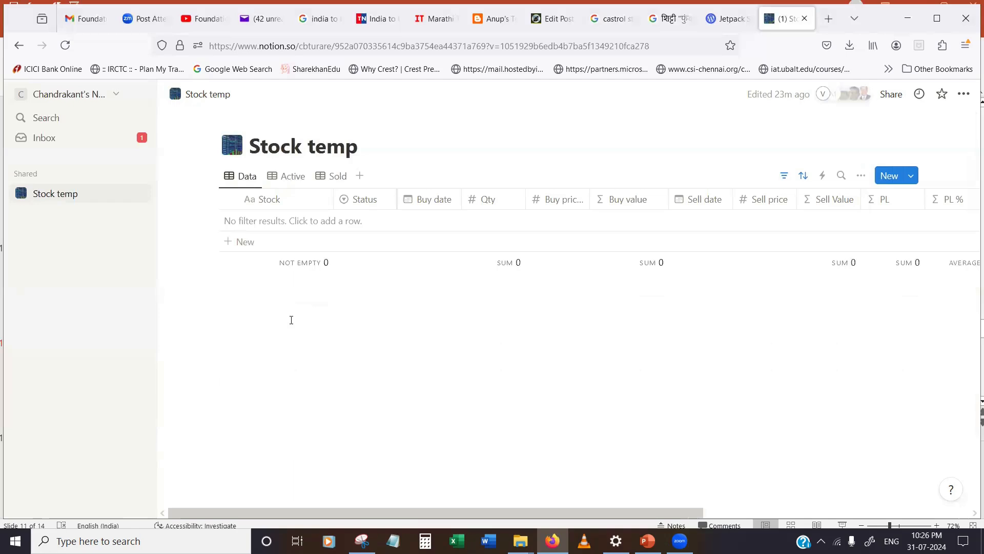
{"action": "right_click", "coordinate": [80, 198]}
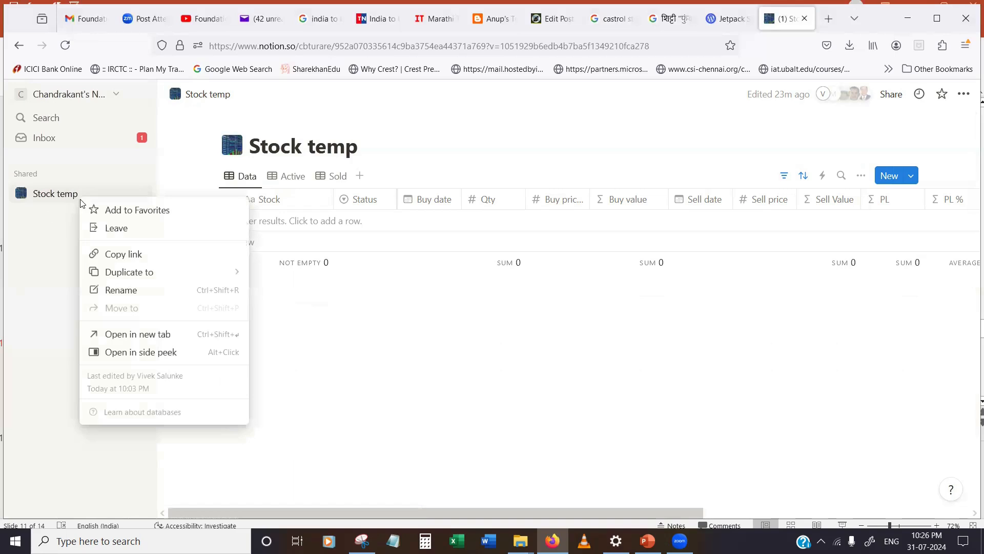
{"action": "mouse_move", "coordinate": [127, 278]}
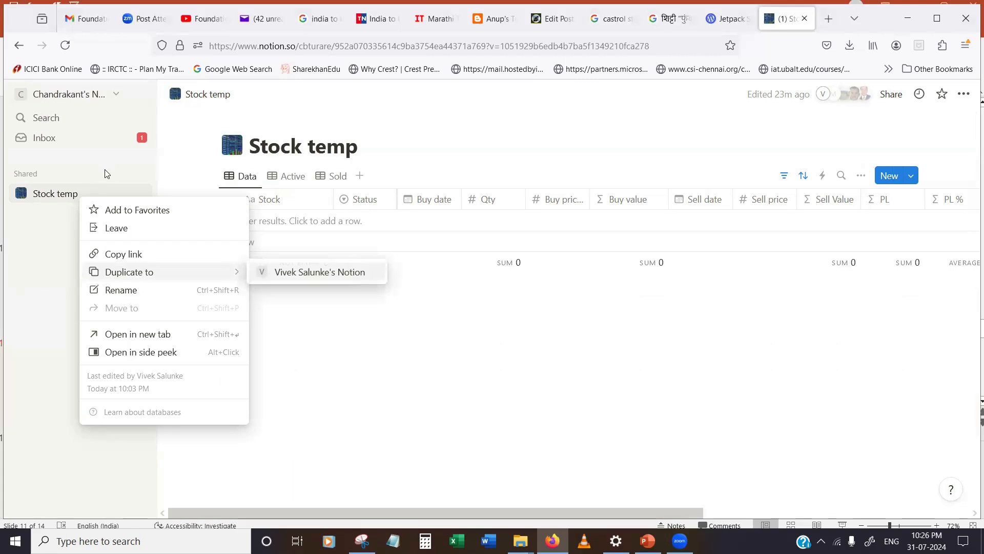
{"action": "left_click", "coordinate": [334, 272]}
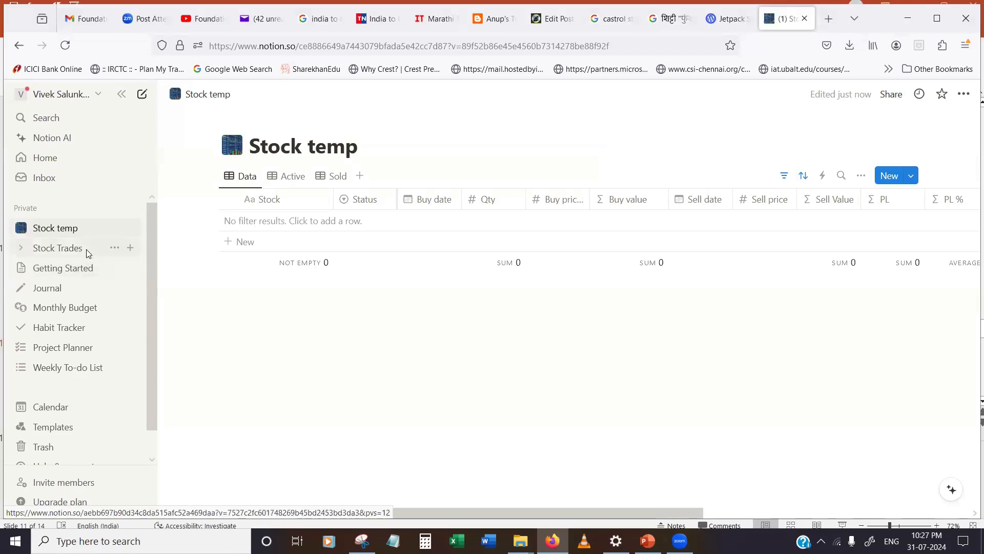
- Open Stock Trades, delete the duplicated Stock temp page, and check the account's list of workspaces
{"action": "left_click", "coordinate": [135, 255]}
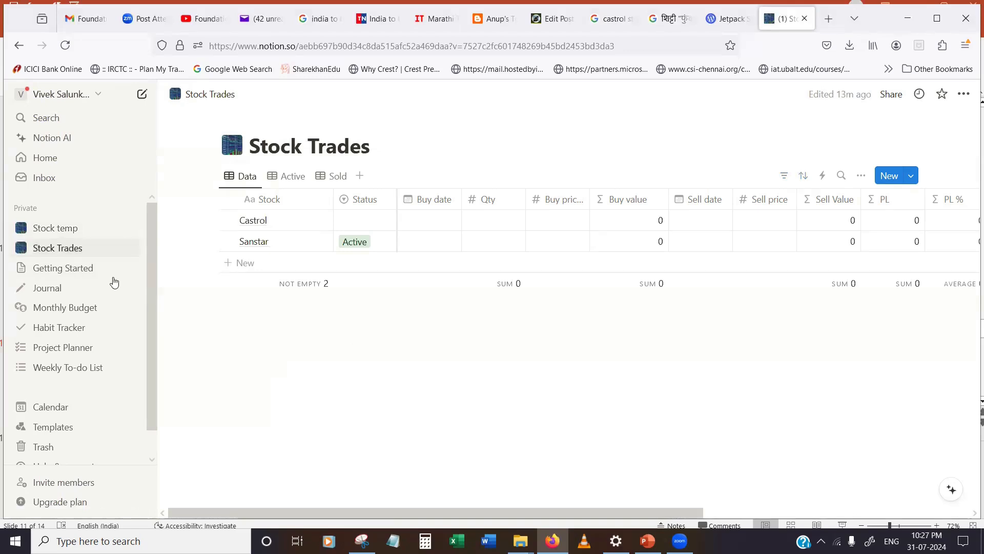
{"action": "right_click", "coordinate": [73, 235]}
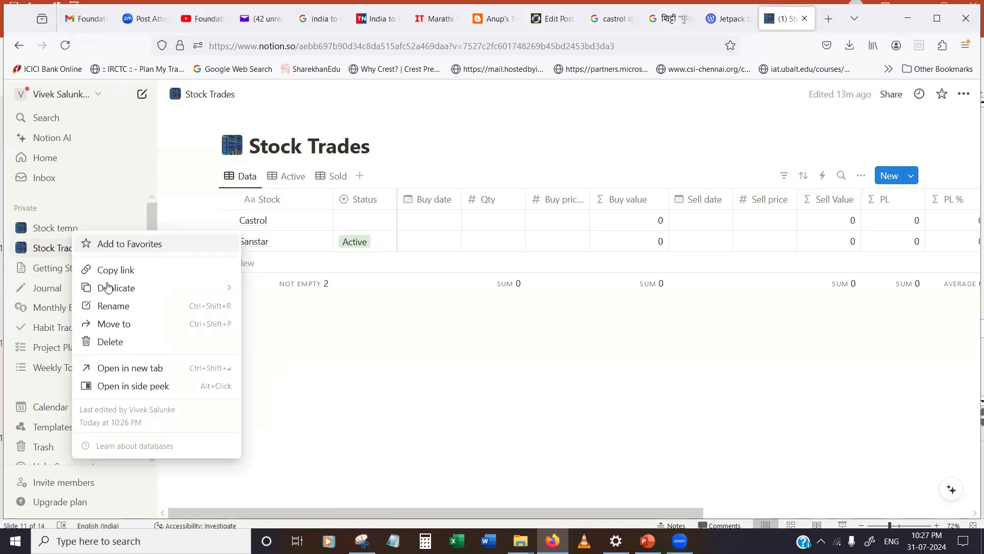
{"action": "left_click", "coordinate": [128, 342]}
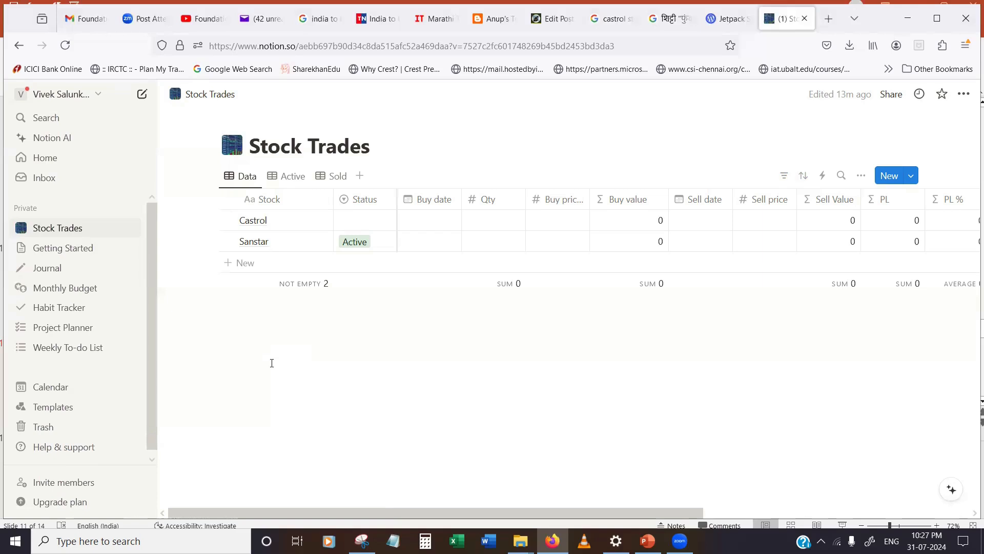
{"action": "left_click", "coordinate": [100, 95]}
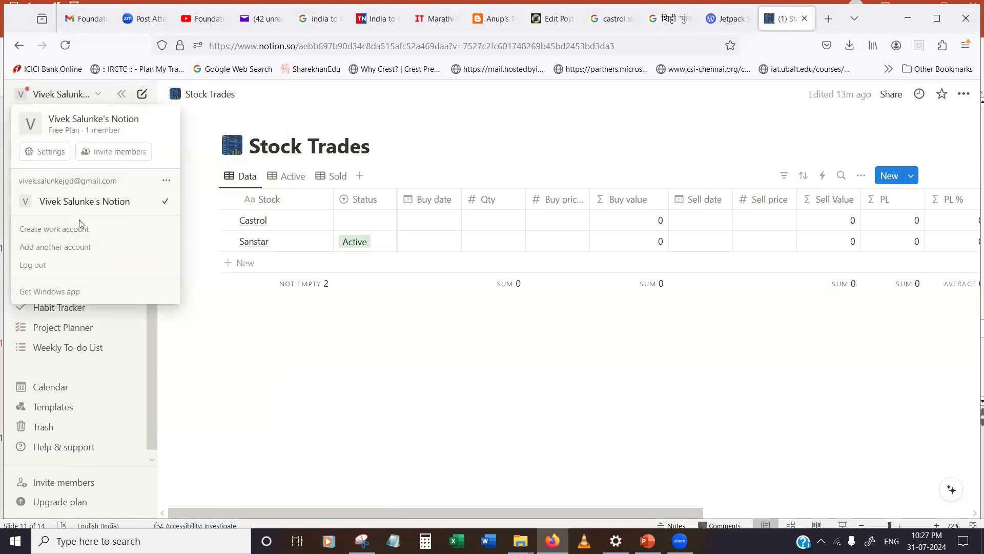
{"action": "left_click", "coordinate": [243, 364]}
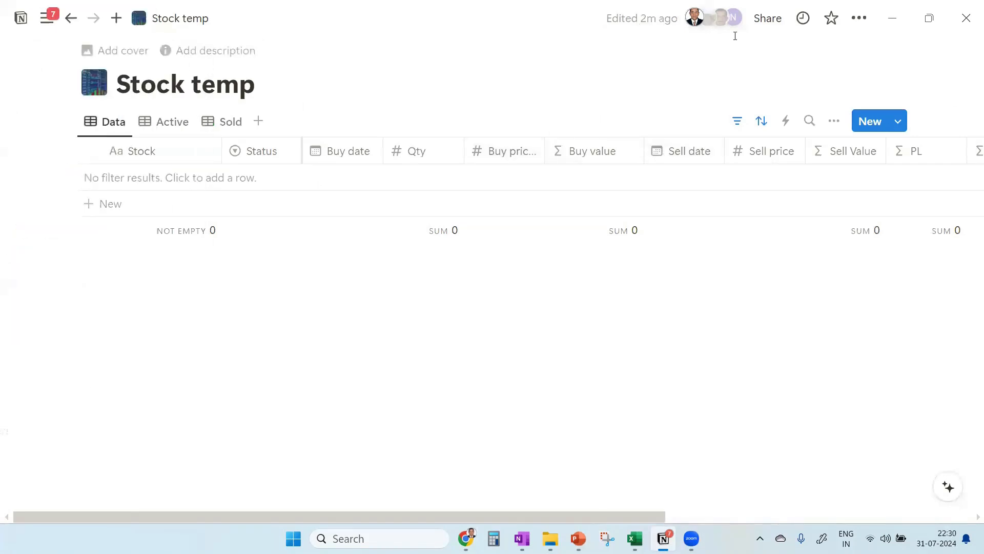
- Publish the Stock temp page to the web, copy its site link, and switch to Chrome
{"action": "left_click", "coordinate": [854, 19]}
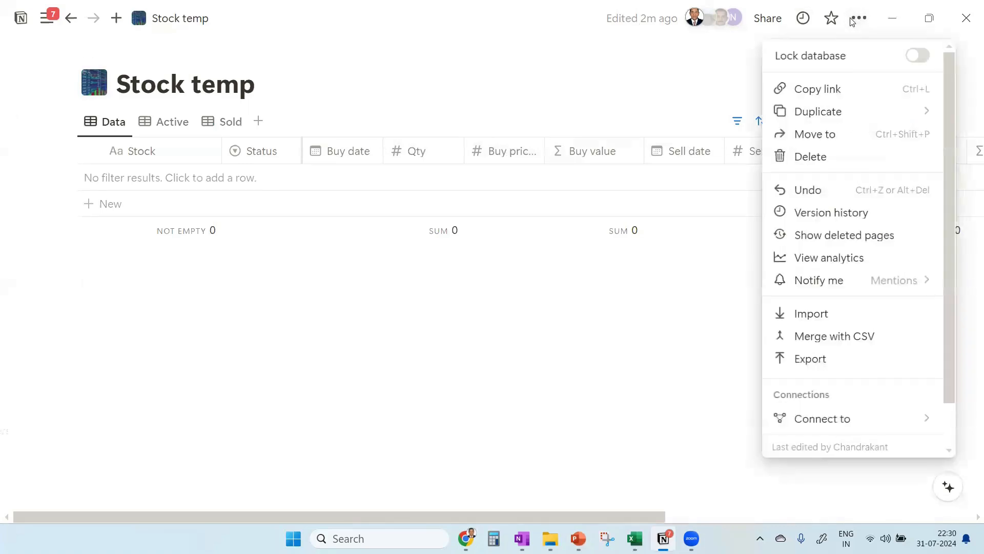
{"action": "left_click", "coordinate": [775, 24]}
{"action": "left_click", "coordinate": [776, 24]}
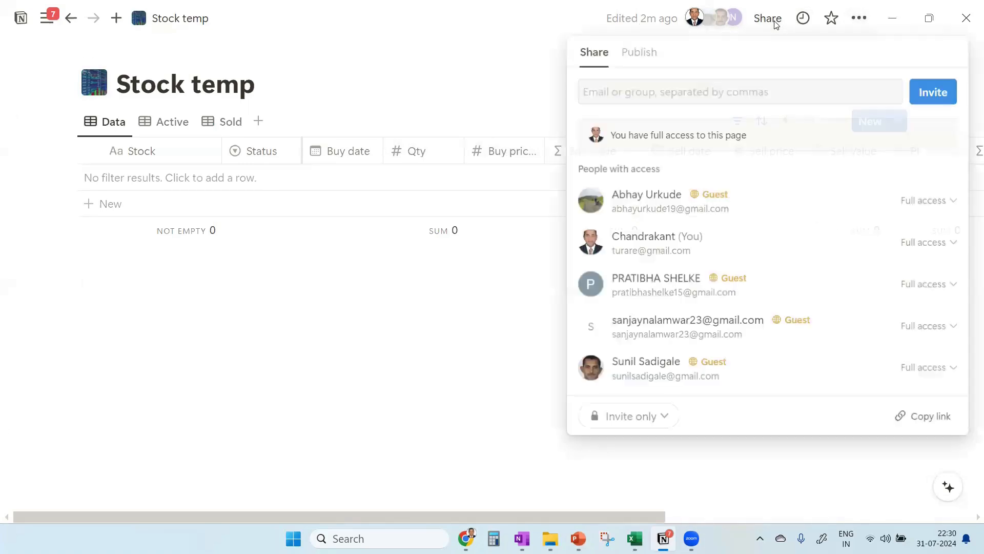
{"action": "left_click", "coordinate": [645, 55]}
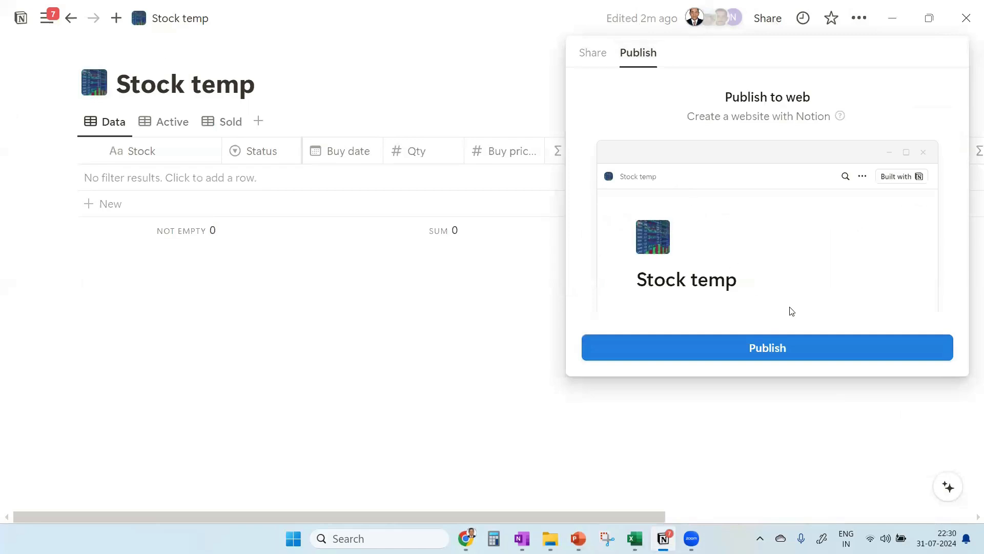
{"action": "left_click", "coordinate": [717, 348]}
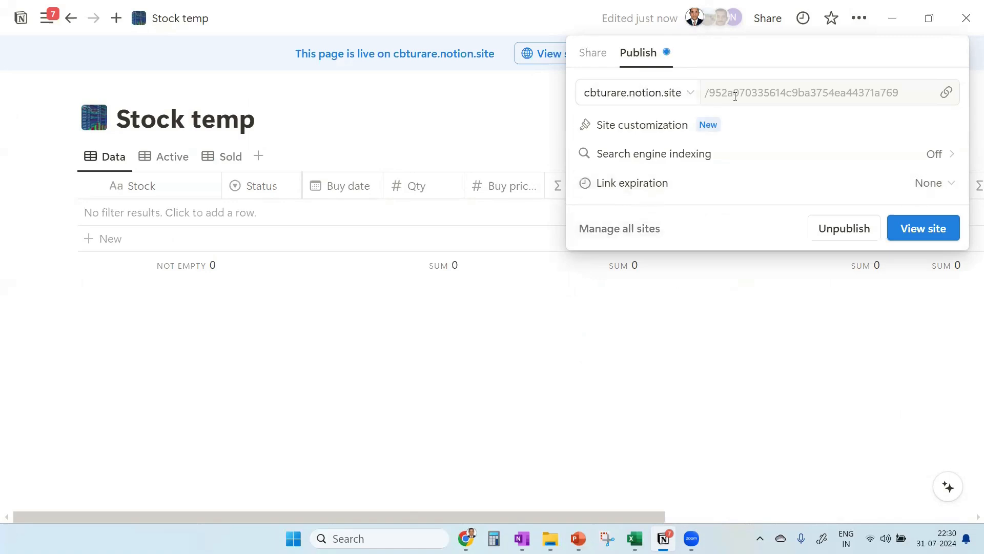
{"action": "left_click", "coordinate": [949, 93]}
{"action": "left_click", "coordinate": [465, 538]}
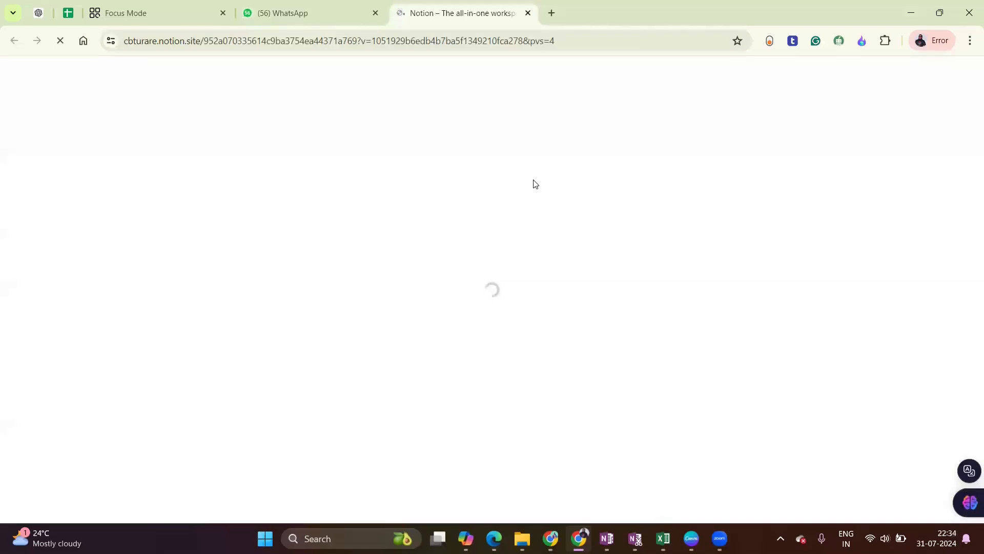
- Check that Focus Mode opens in Notion, return to the published Stock temp link's tab, and reload it
{"action": "left_click", "coordinate": [107, 16]}
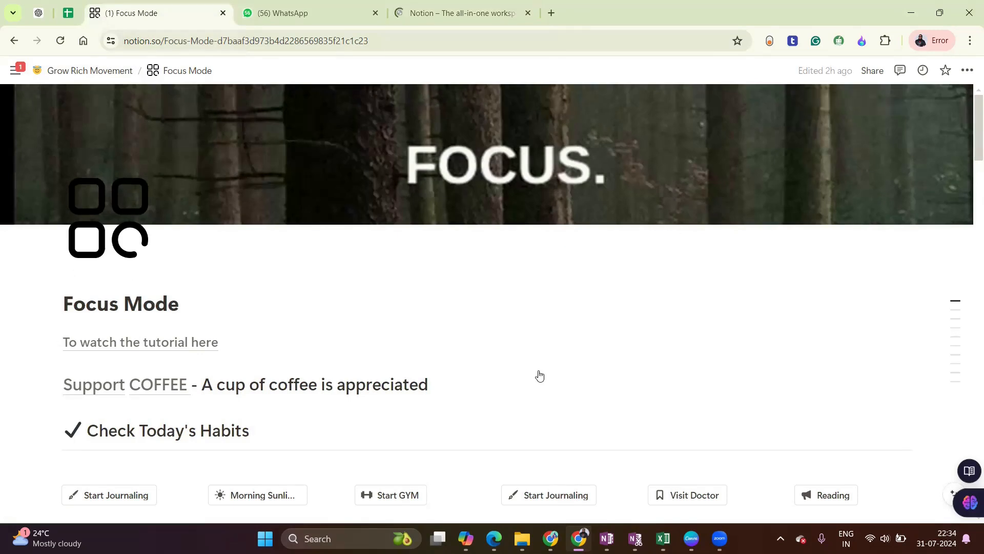
{"action": "key", "text": "ctrl+Tab"}
{"action": "key", "text": "ctrl+Tab"}
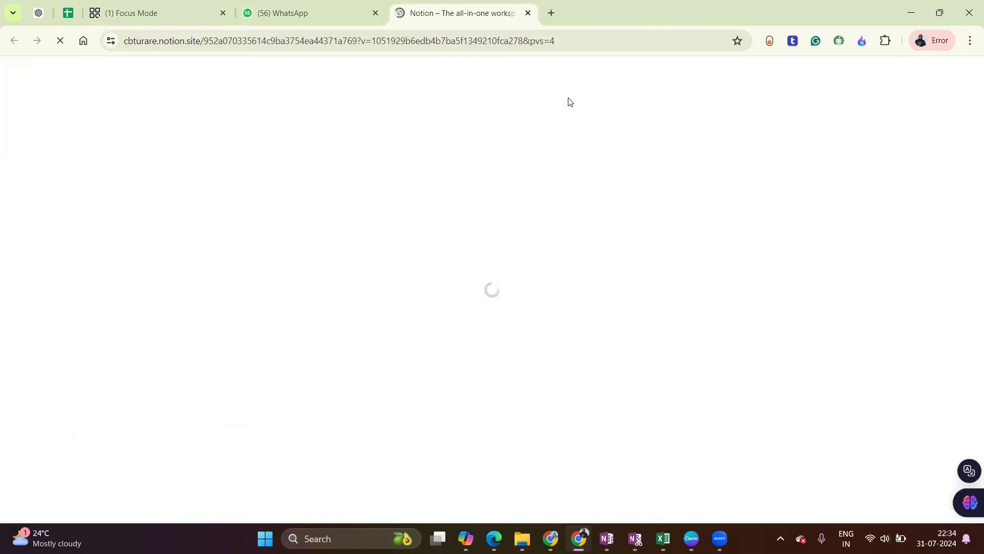
{"action": "right_click", "coordinate": [568, 145]}
{"action": "left_click", "coordinate": [589, 194]}
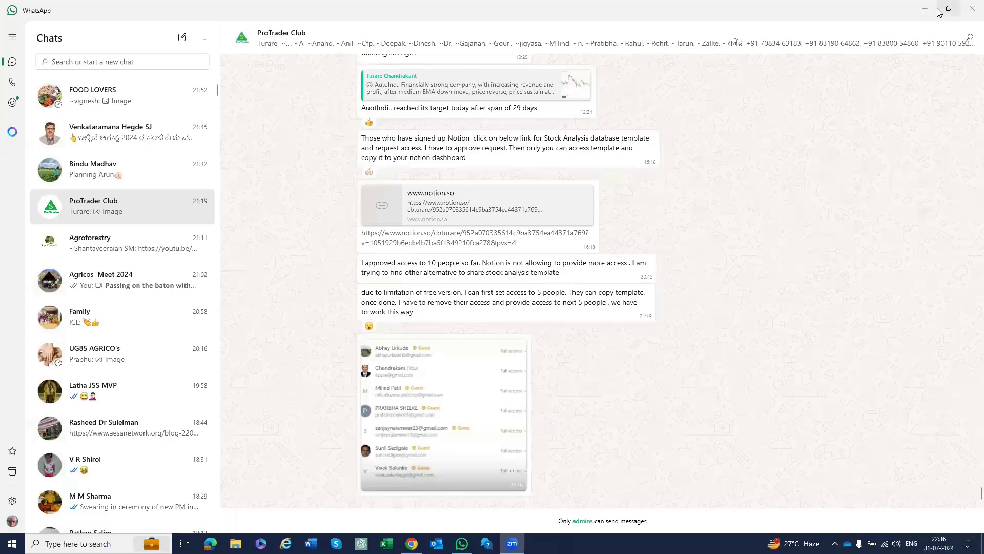
- Open the published Stock temp link from the template sender's WhatsApp chat
{"action": "left_click", "coordinate": [926, 9]}
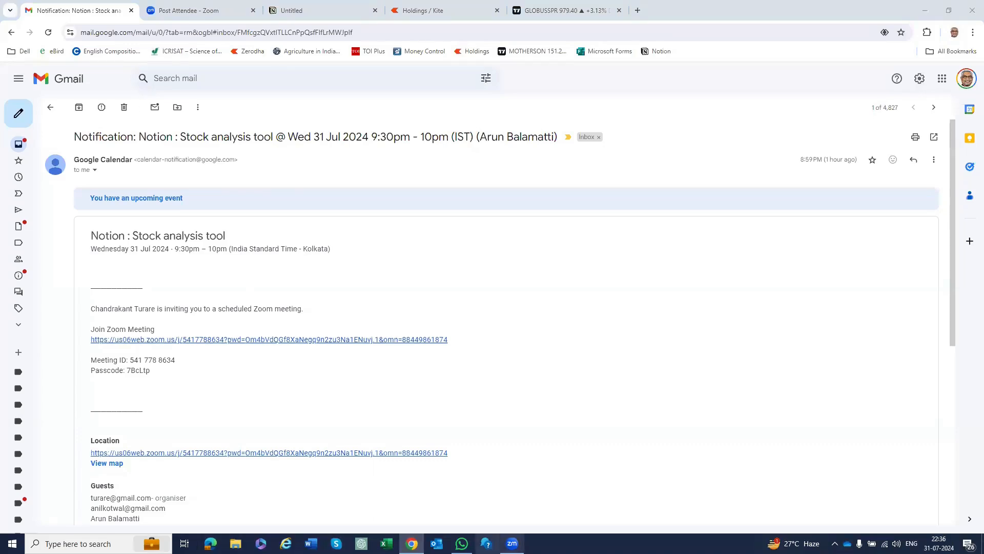
{"action": "left_click", "coordinate": [461, 543]}
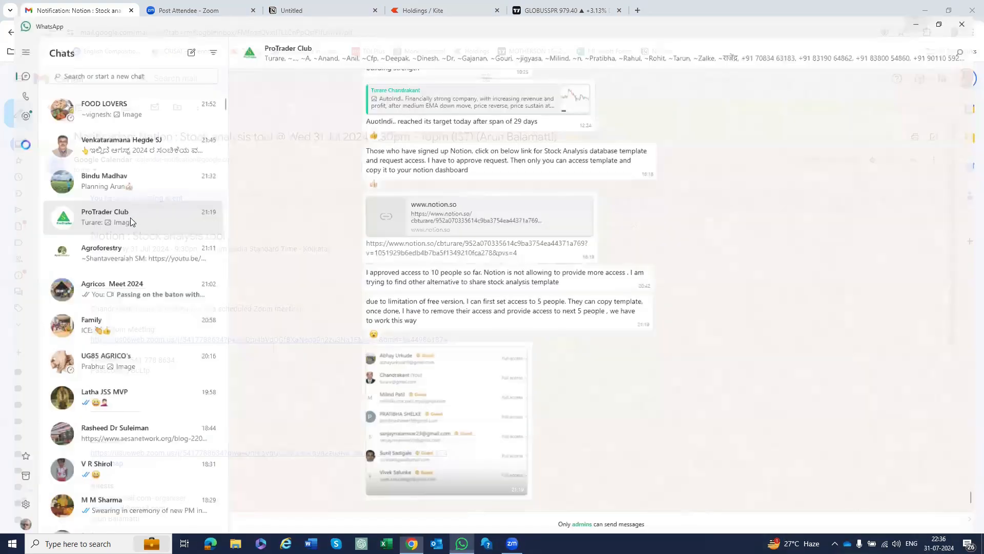
{"action": "left_click", "coordinate": [133, 95]}
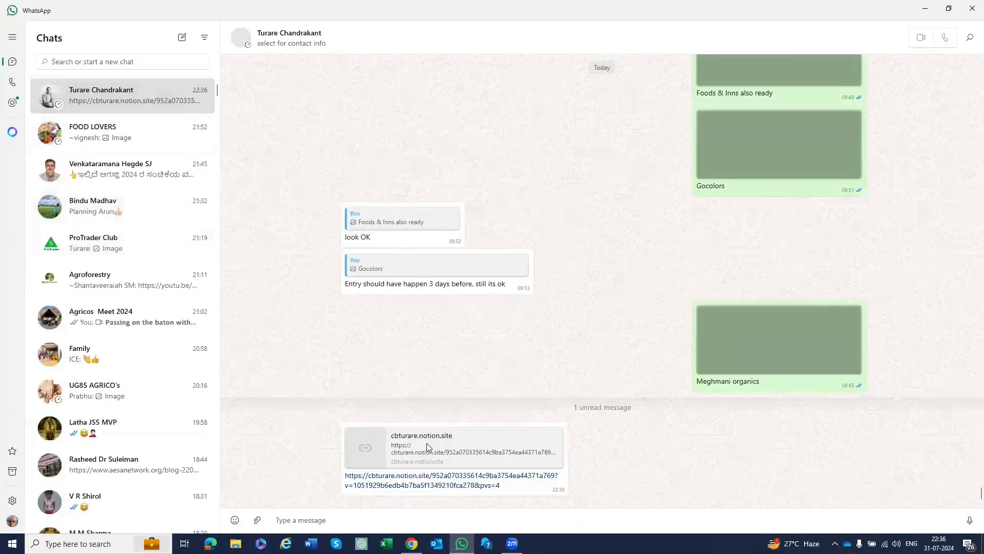
{"action": "left_click", "coordinate": [428, 485]}
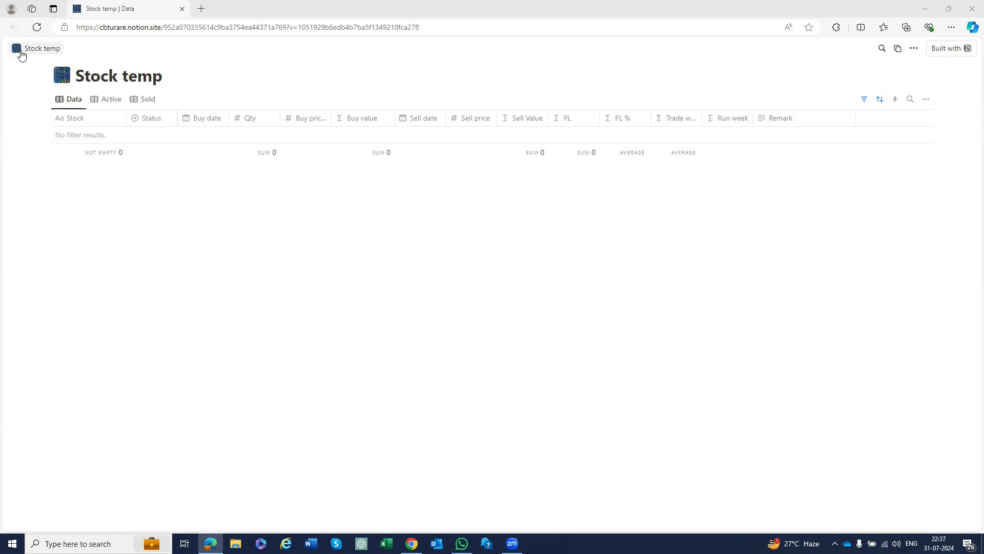
- Log in to Notion from the published page and reopen the Stock temp link from the WhatsApp chat
{"action": "left_click", "coordinate": [915, 50]}
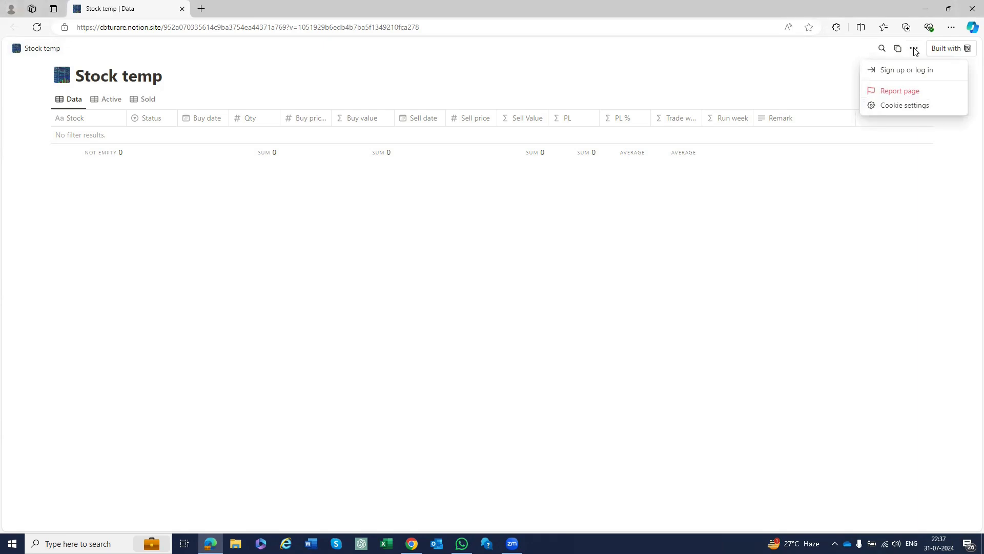
{"action": "left_click", "coordinate": [914, 70]}
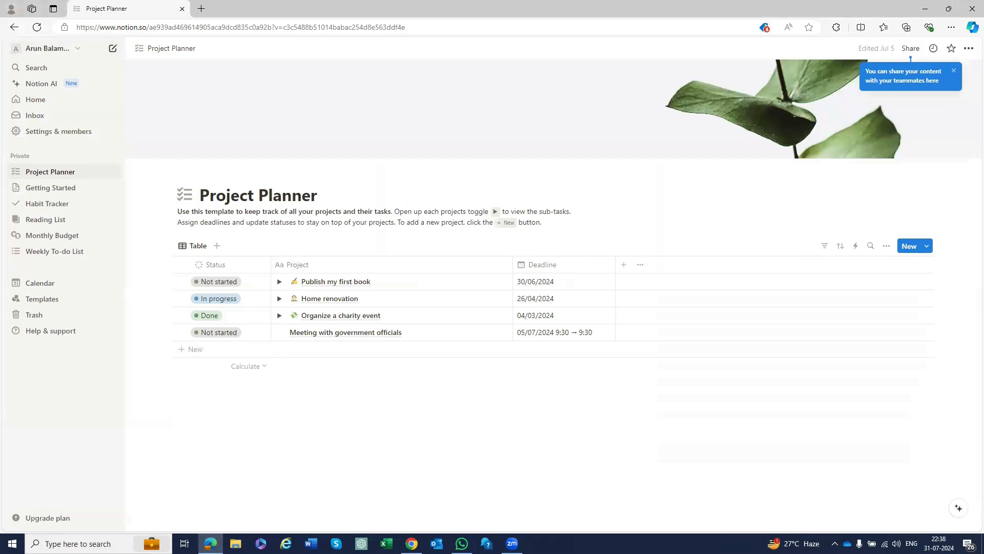
{"action": "left_click", "coordinate": [462, 544]}
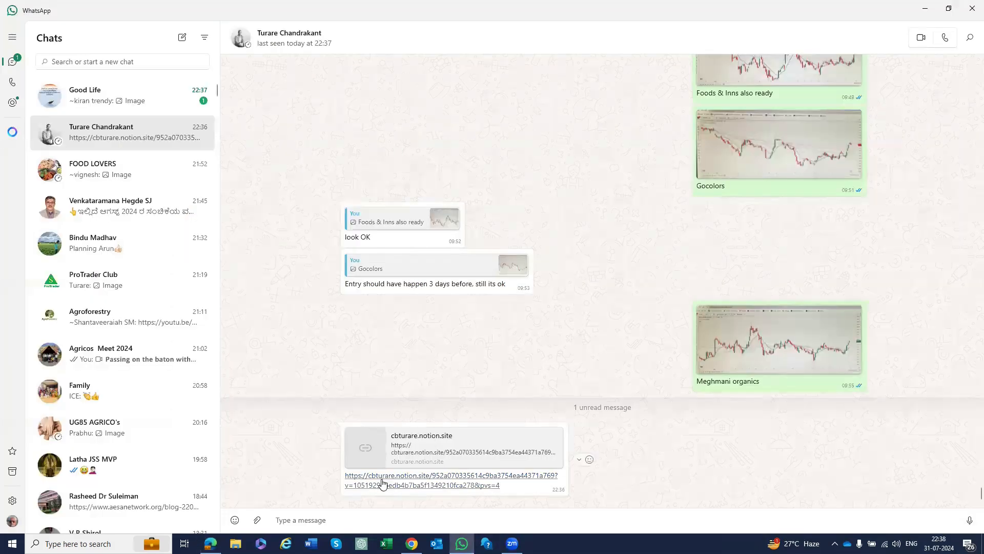
{"action": "left_click", "coordinate": [384, 481]}
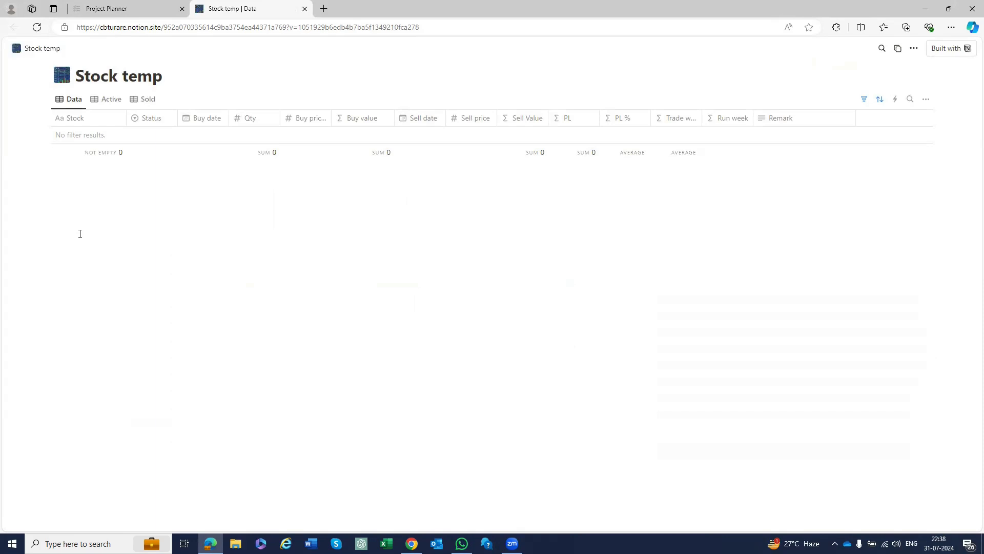
- Duplicate the published Stock temp page into the logged-in account's private Notion workspace
{"action": "left_click", "coordinate": [914, 48]}
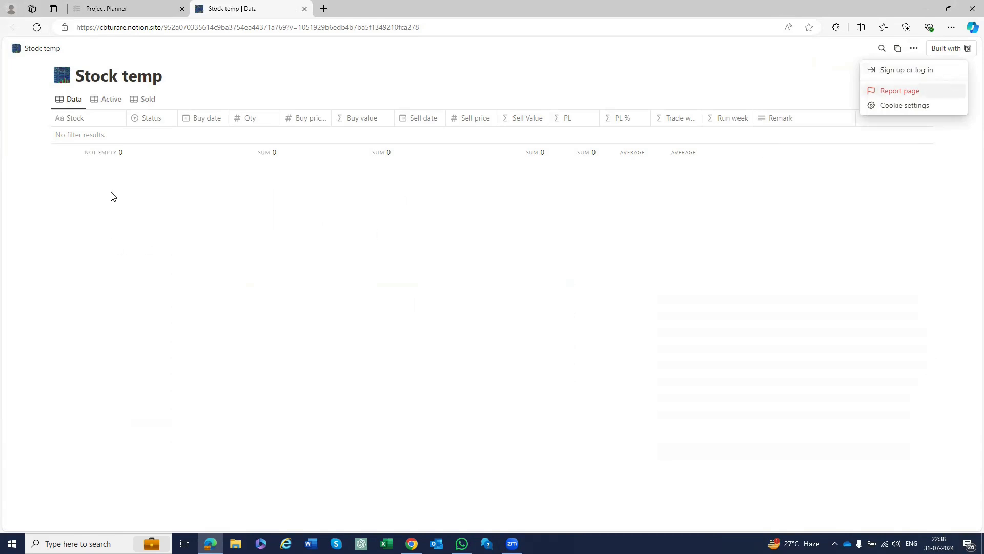
{"action": "left_click", "coordinate": [898, 51]}
{"action": "left_click", "coordinate": [898, 51]}
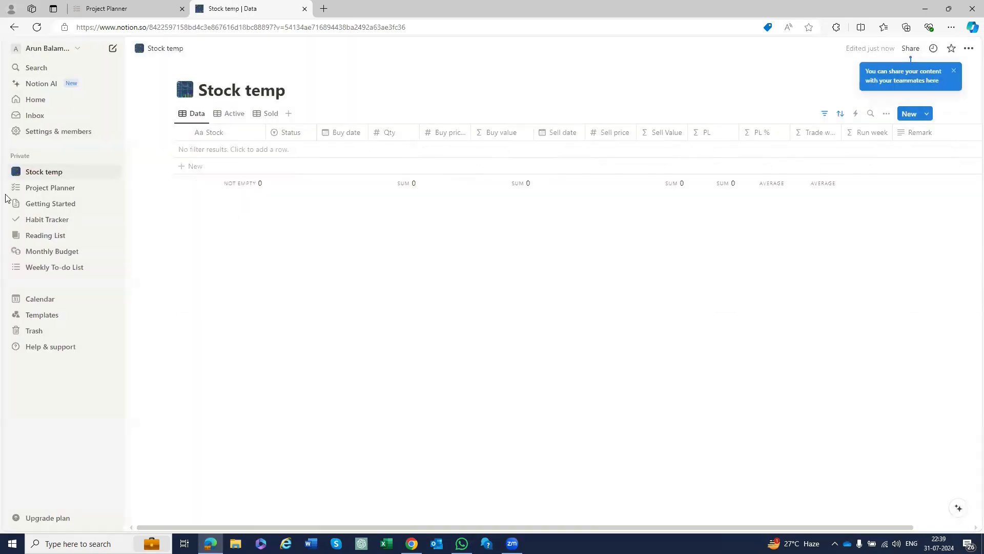
- Inspect the duplicate options for the private Stock temp page and the workspace list of the logged-in Notion account
{"action": "right_click", "coordinate": [75, 176]}
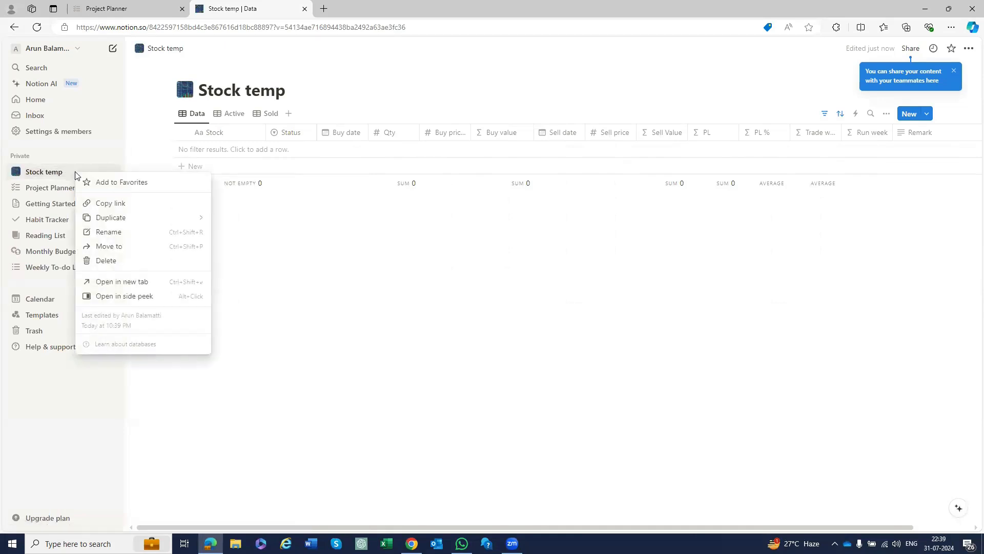
{"action": "mouse_move", "coordinate": [93, 220]}
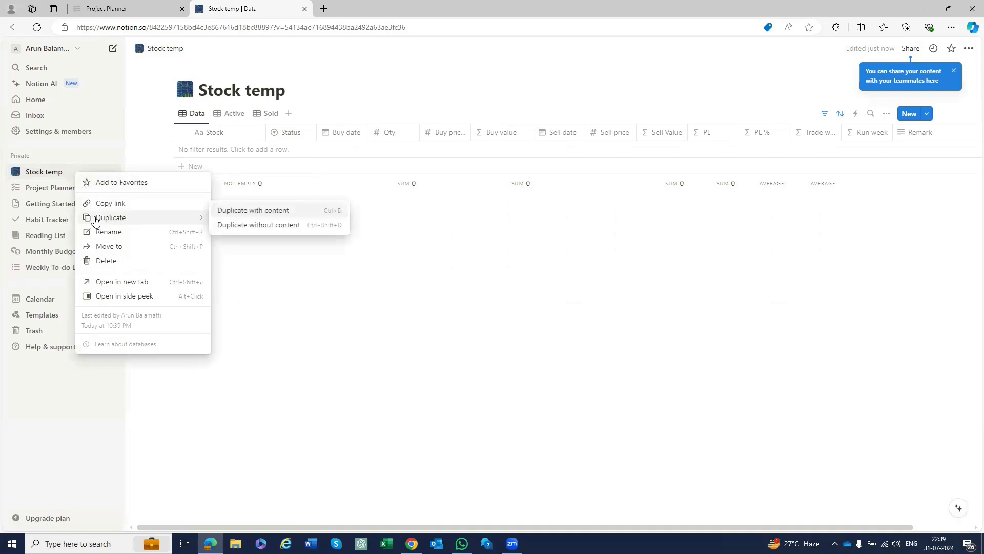
{"action": "left_click", "coordinate": [60, 173]}
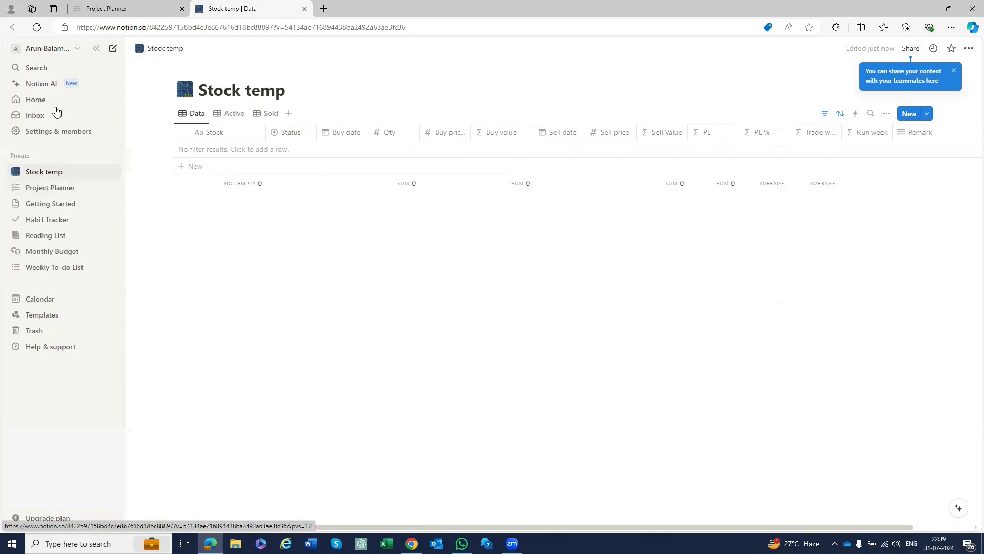
{"action": "left_click", "coordinate": [76, 51]}
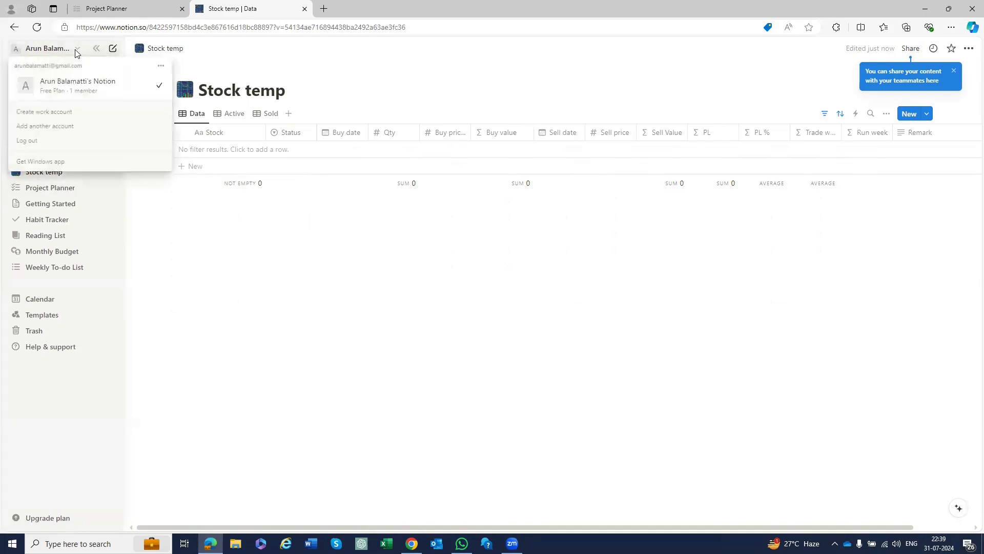
{"action": "left_click", "coordinate": [75, 49]}
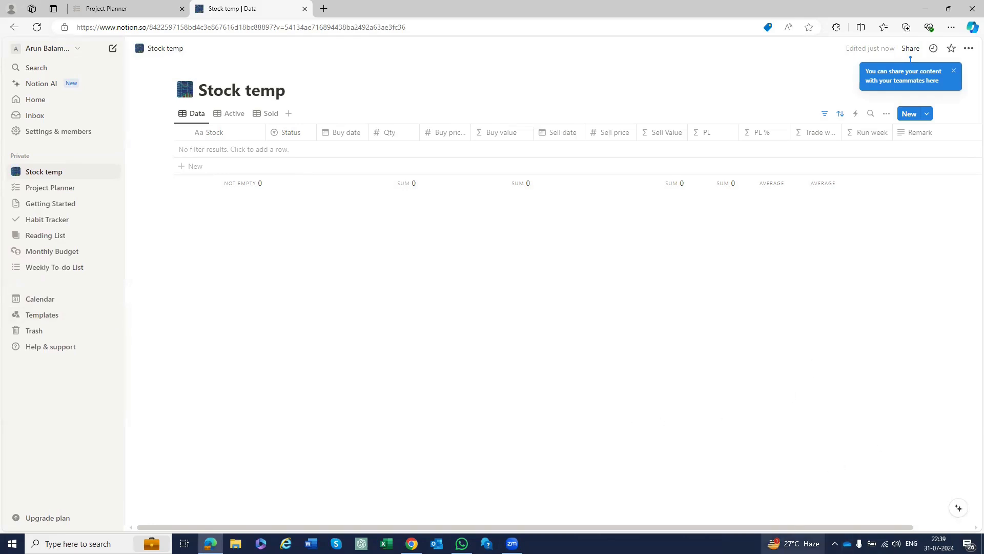
{"action": "mouse_move", "coordinate": [512, 543]}
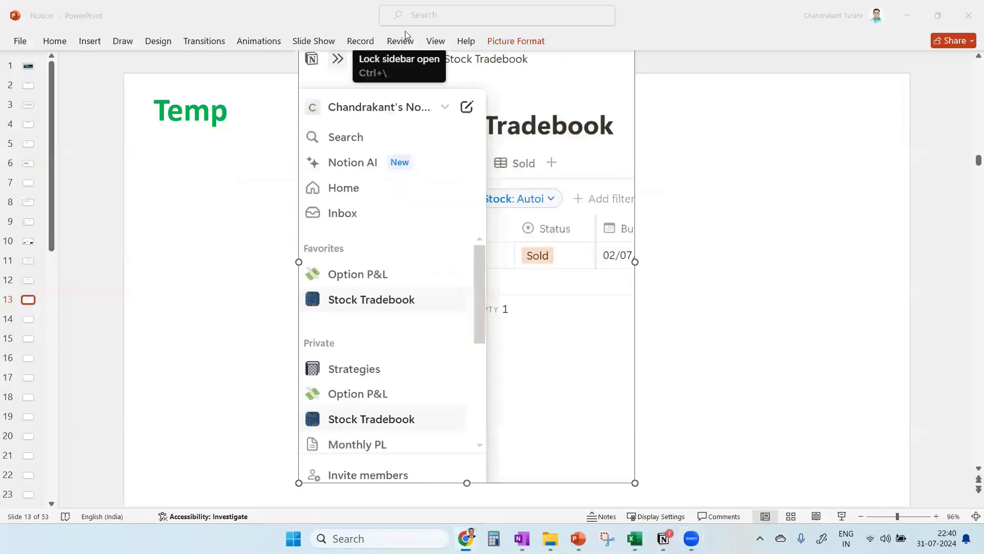
- Switch from the PowerPoint slide to the Notion app and review the Stock temp page's publish settings and site link option
{"action": "left_click", "coordinate": [356, 392]}
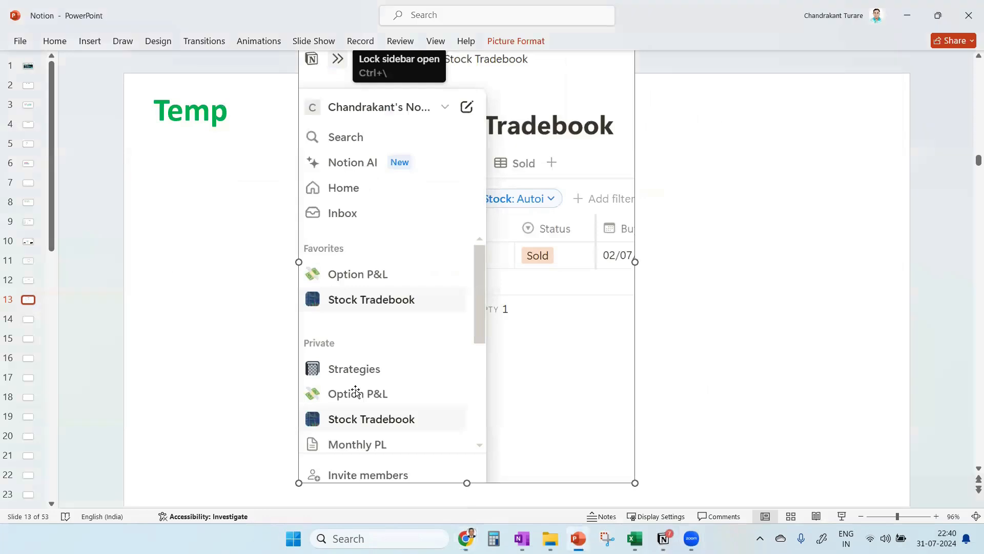
{"action": "left_click", "coordinate": [663, 538]}
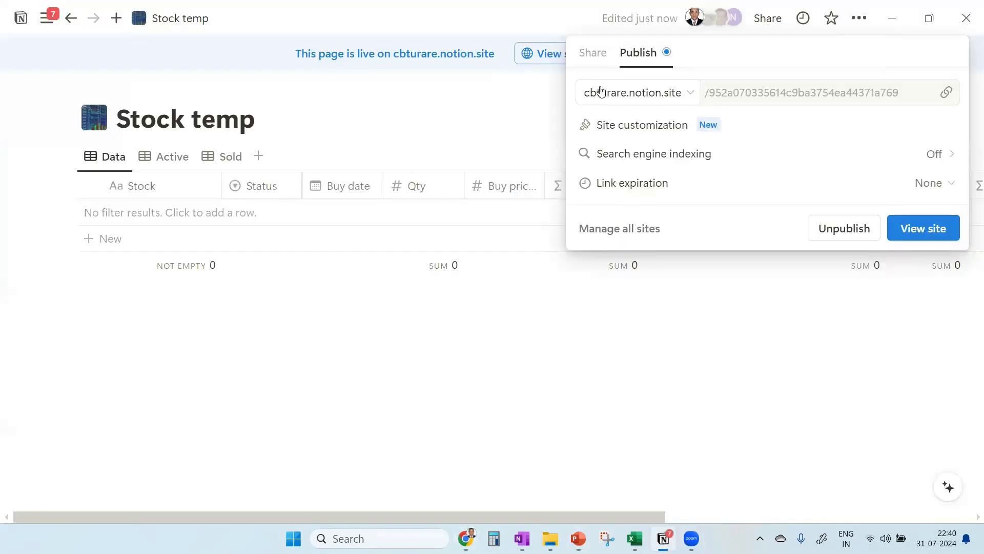
{"action": "left_click", "coordinate": [496, 90]}
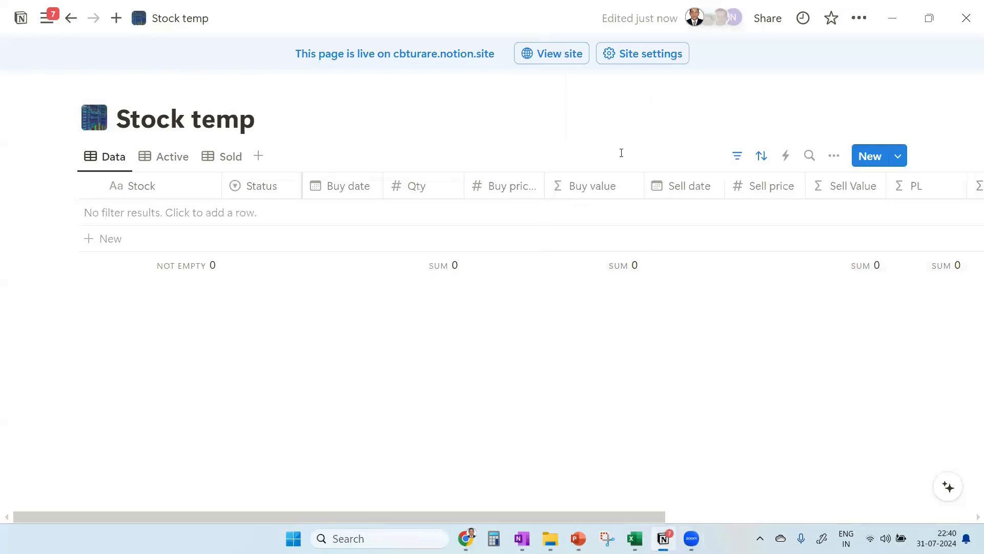
{"action": "left_click", "coordinate": [764, 18]}
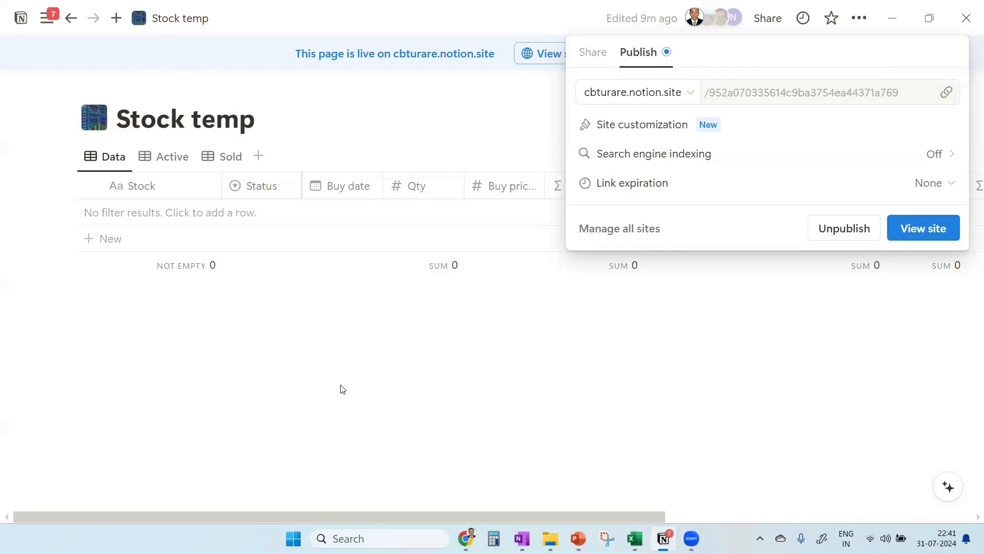
{"action": "left_click", "coordinate": [747, 335]}
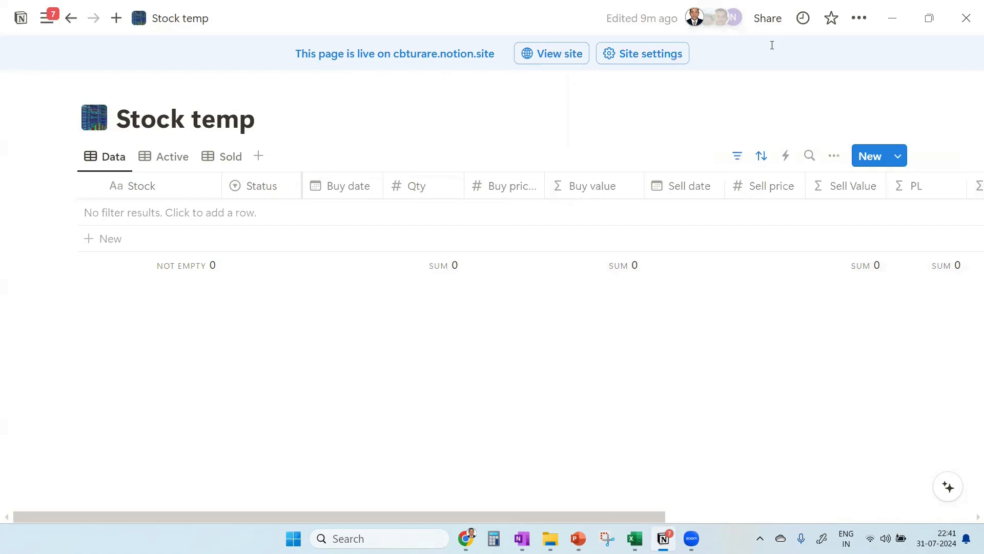
{"action": "left_click", "coordinate": [766, 19]}
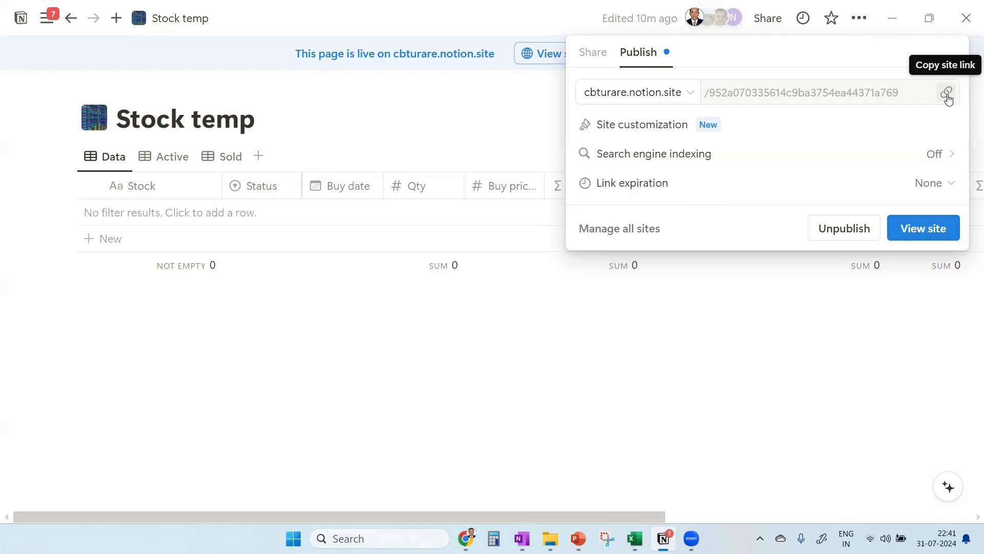
{"action": "left_click", "coordinate": [747, 313]}
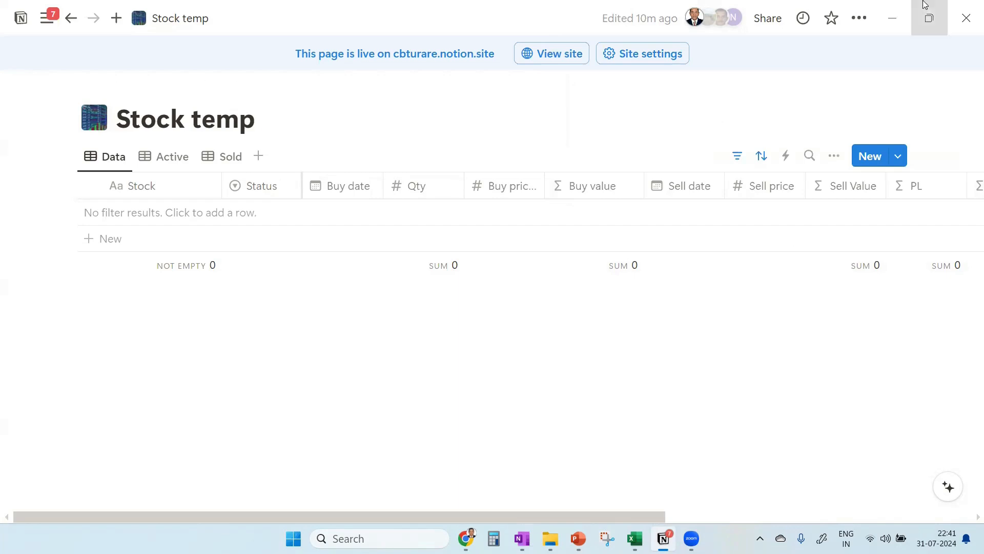
{"action": "mouse_move", "coordinate": [929, 18]}
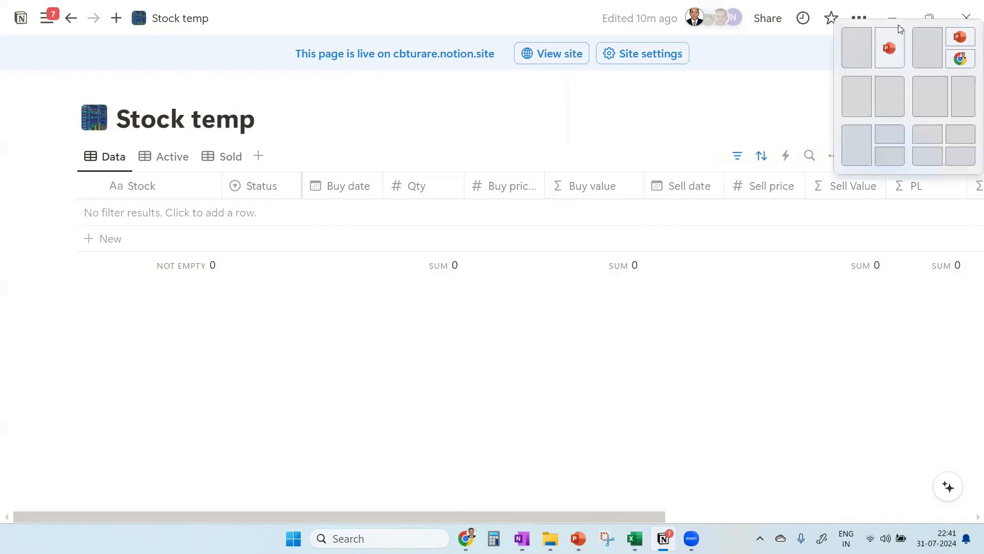
- Examine the link expiration choices for the published Stock temp page, including the custom date calendar, and close the publish settings
{"action": "left_click", "coordinate": [768, 19]}
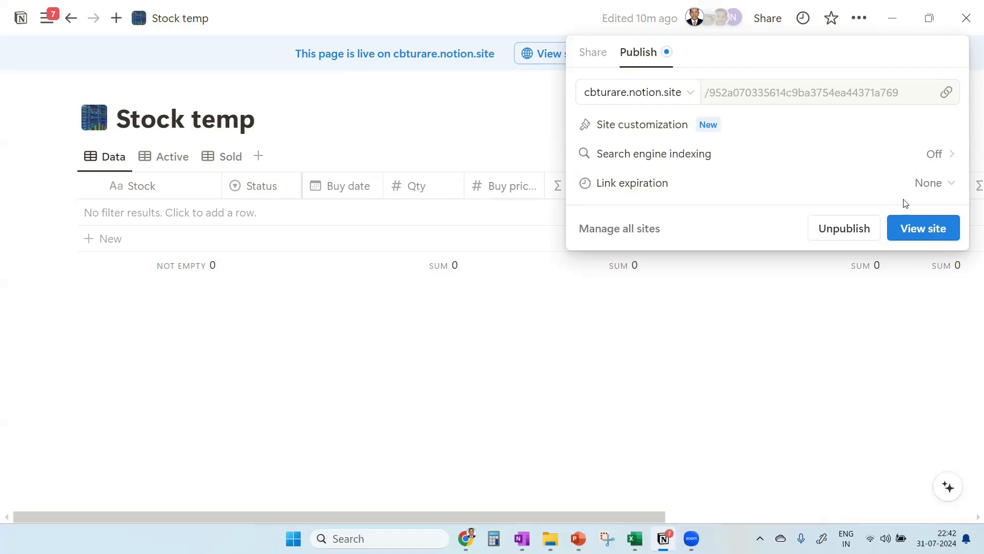
{"action": "left_click", "coordinate": [942, 184]}
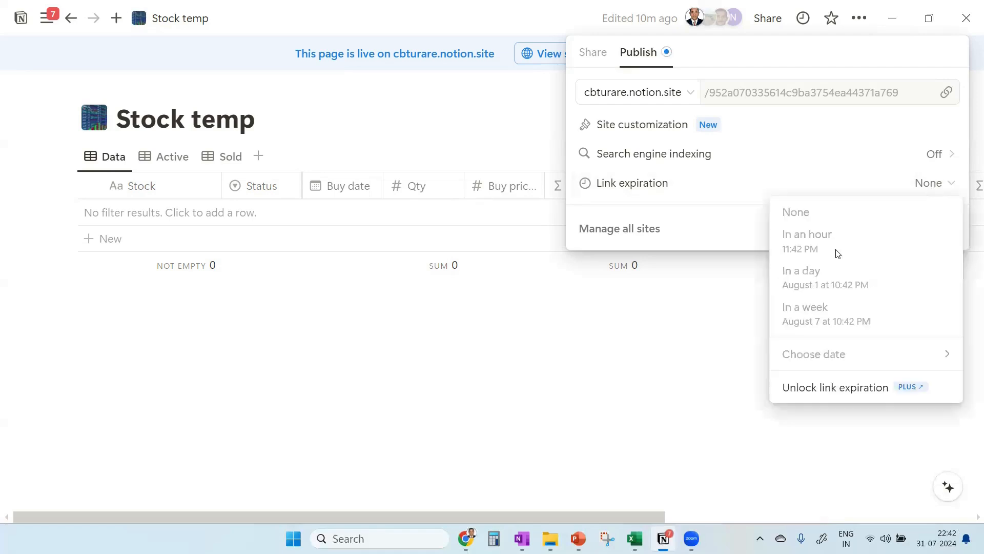
{"action": "mouse_move", "coordinate": [848, 368]}
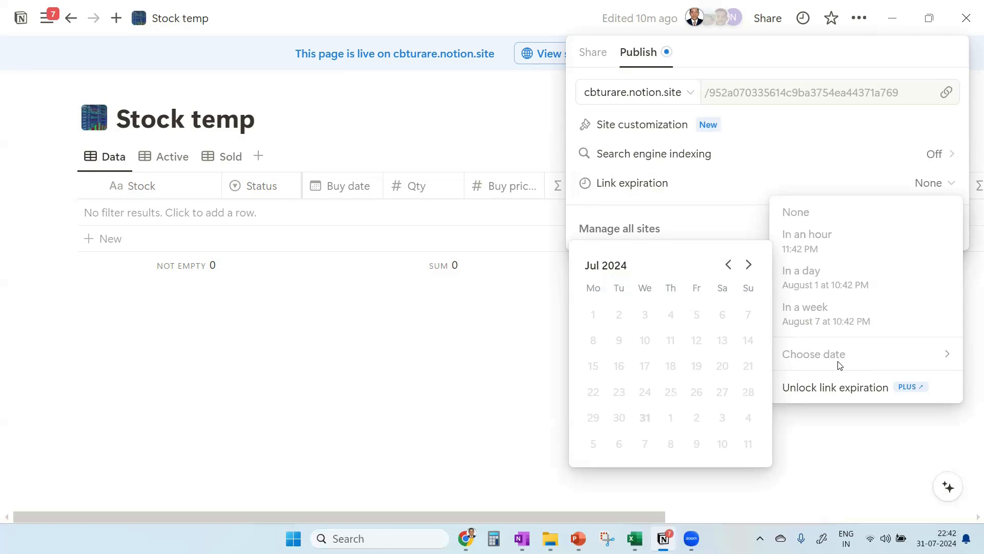
{"action": "left_click", "coordinate": [836, 407]}
{"action": "left_click", "coordinate": [698, 344]}
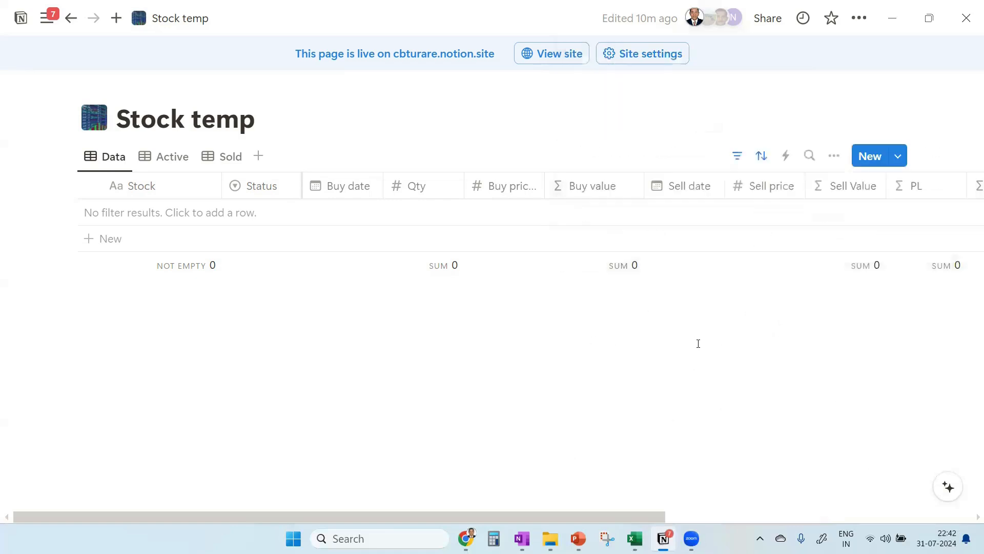